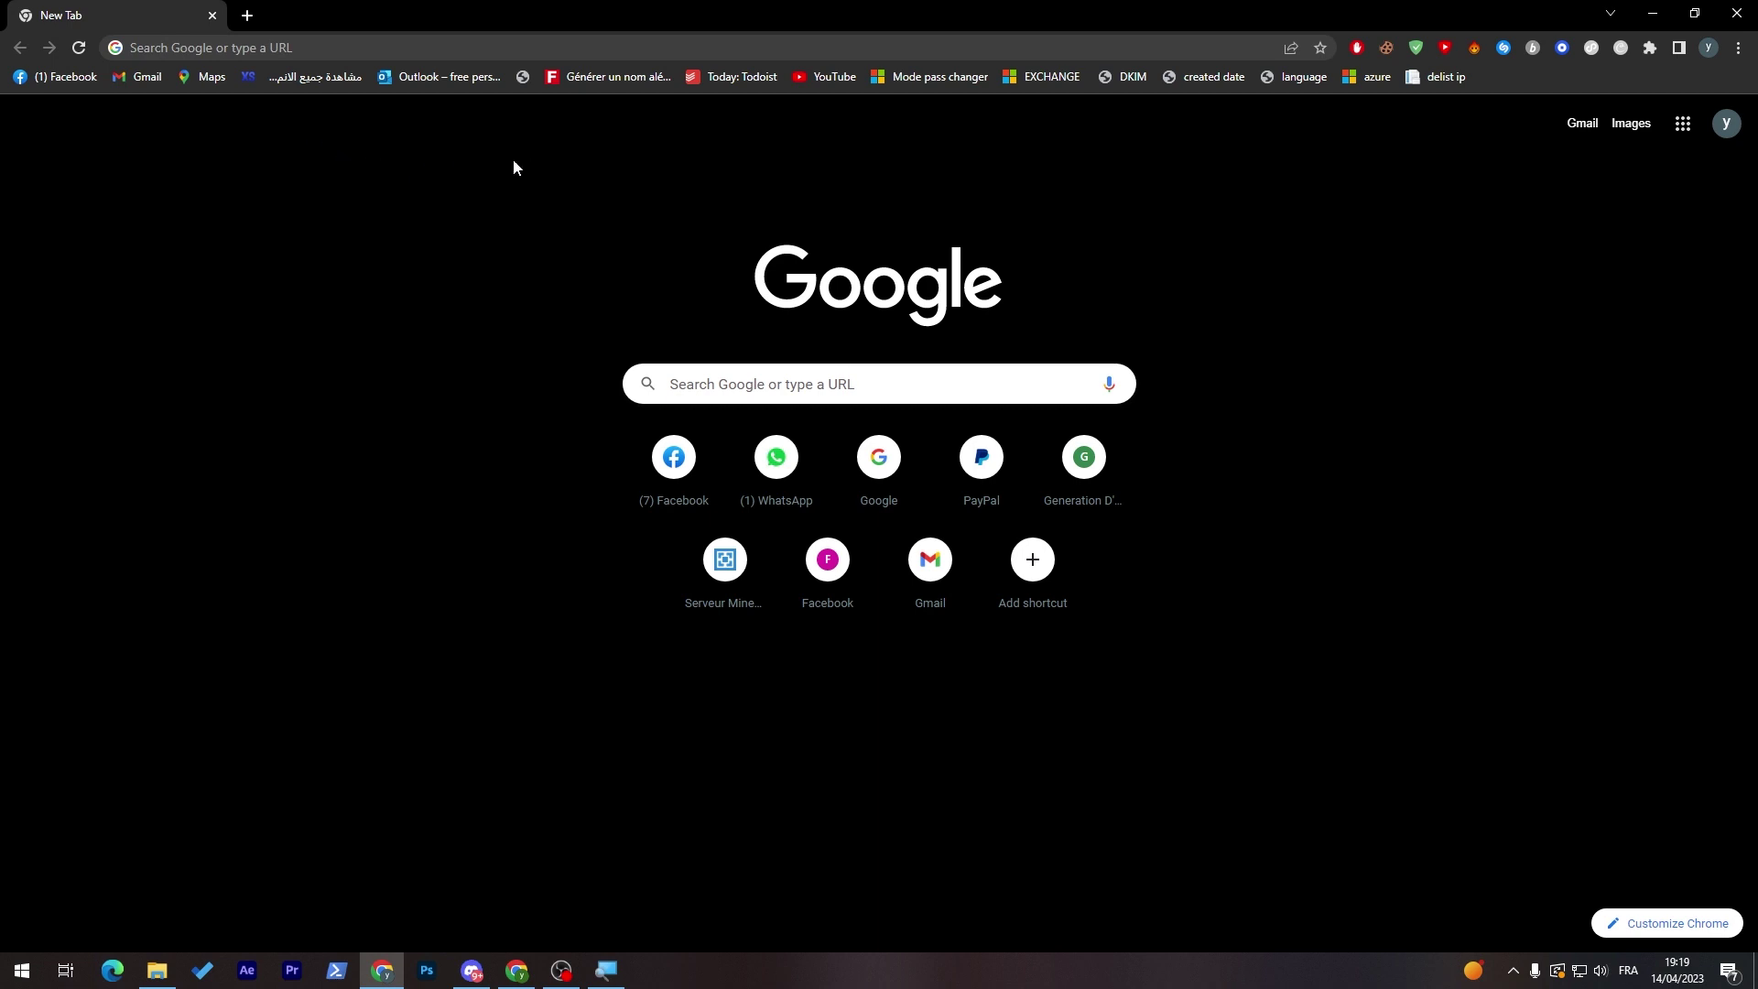
# - Run a Google search for 'Microsoft Planner' from the new tab
pyautogui.click(766, 384)
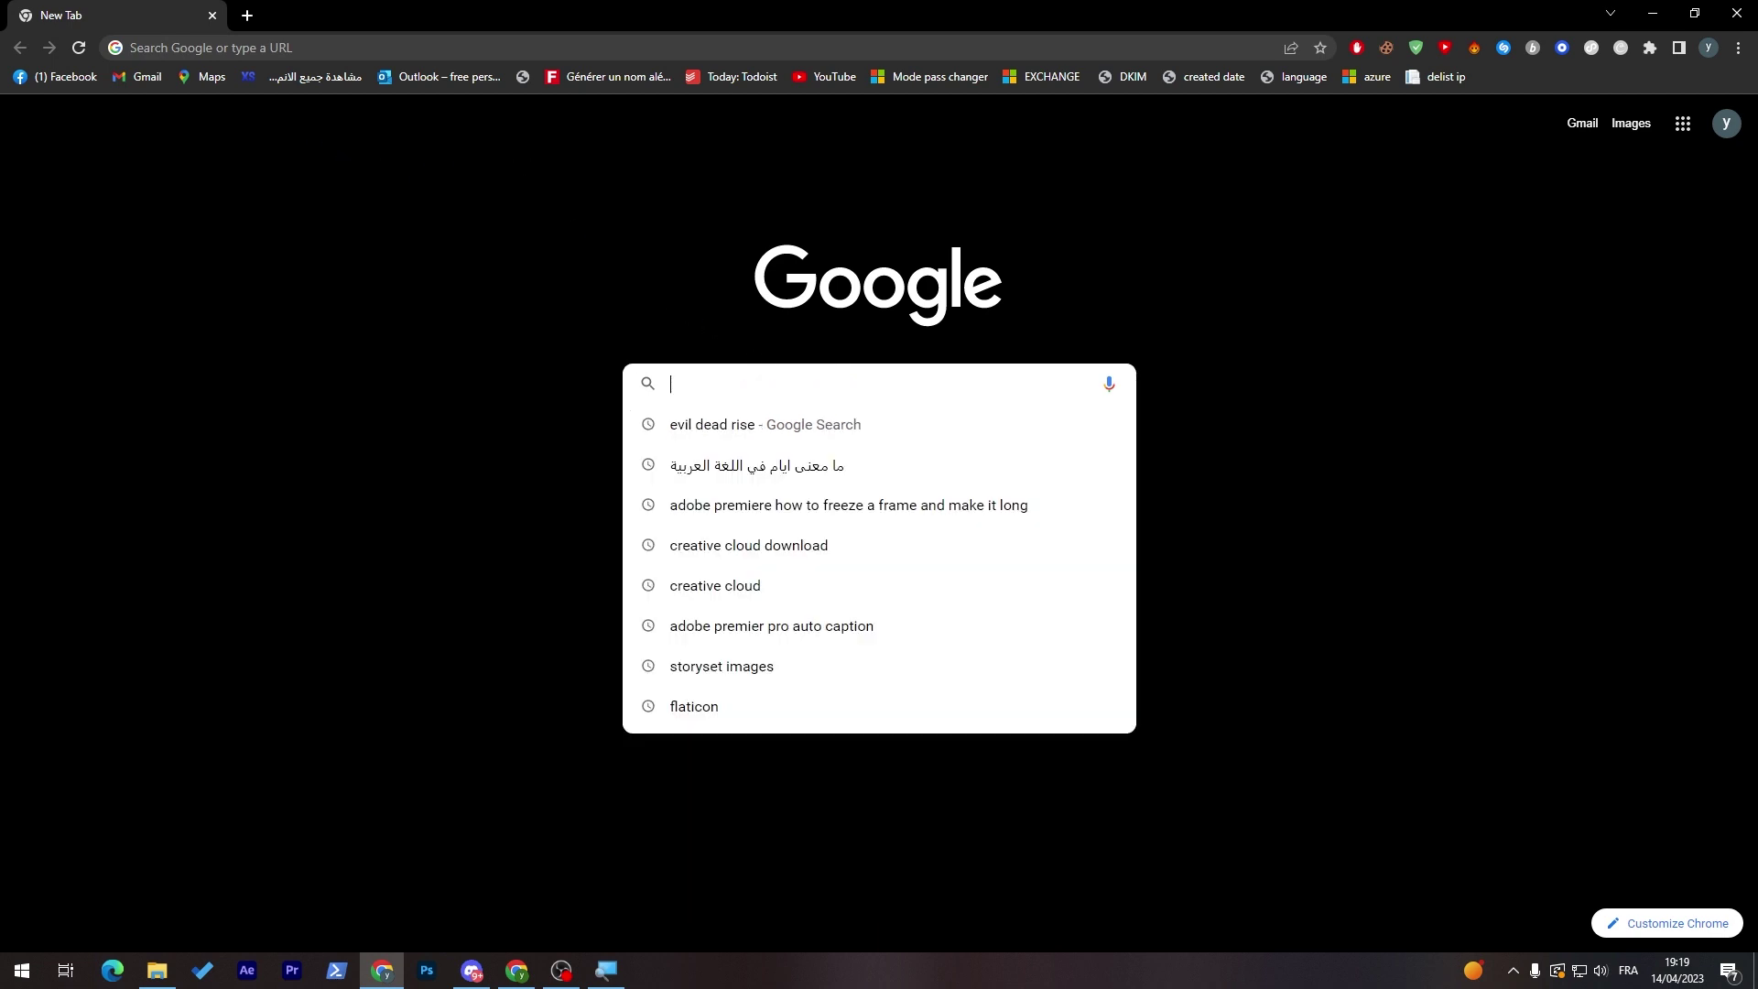
pyautogui.write('Microsoft ')
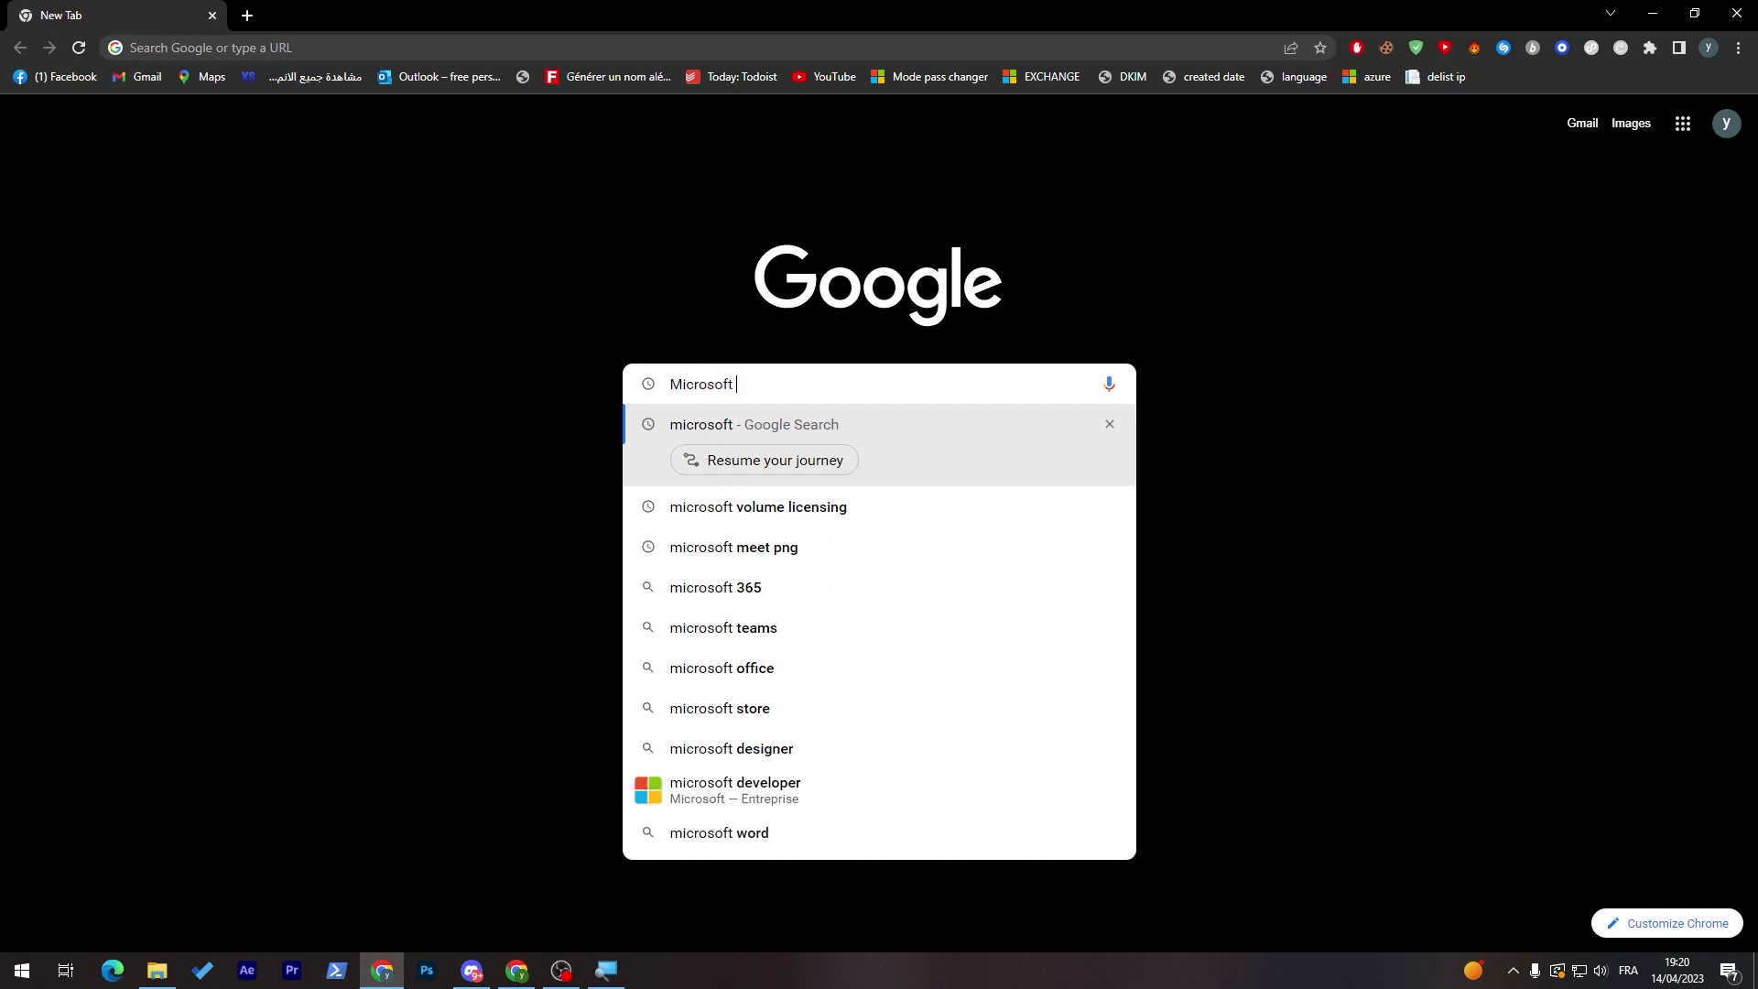
pyautogui.write('Planner')
pyautogui.press('Return')
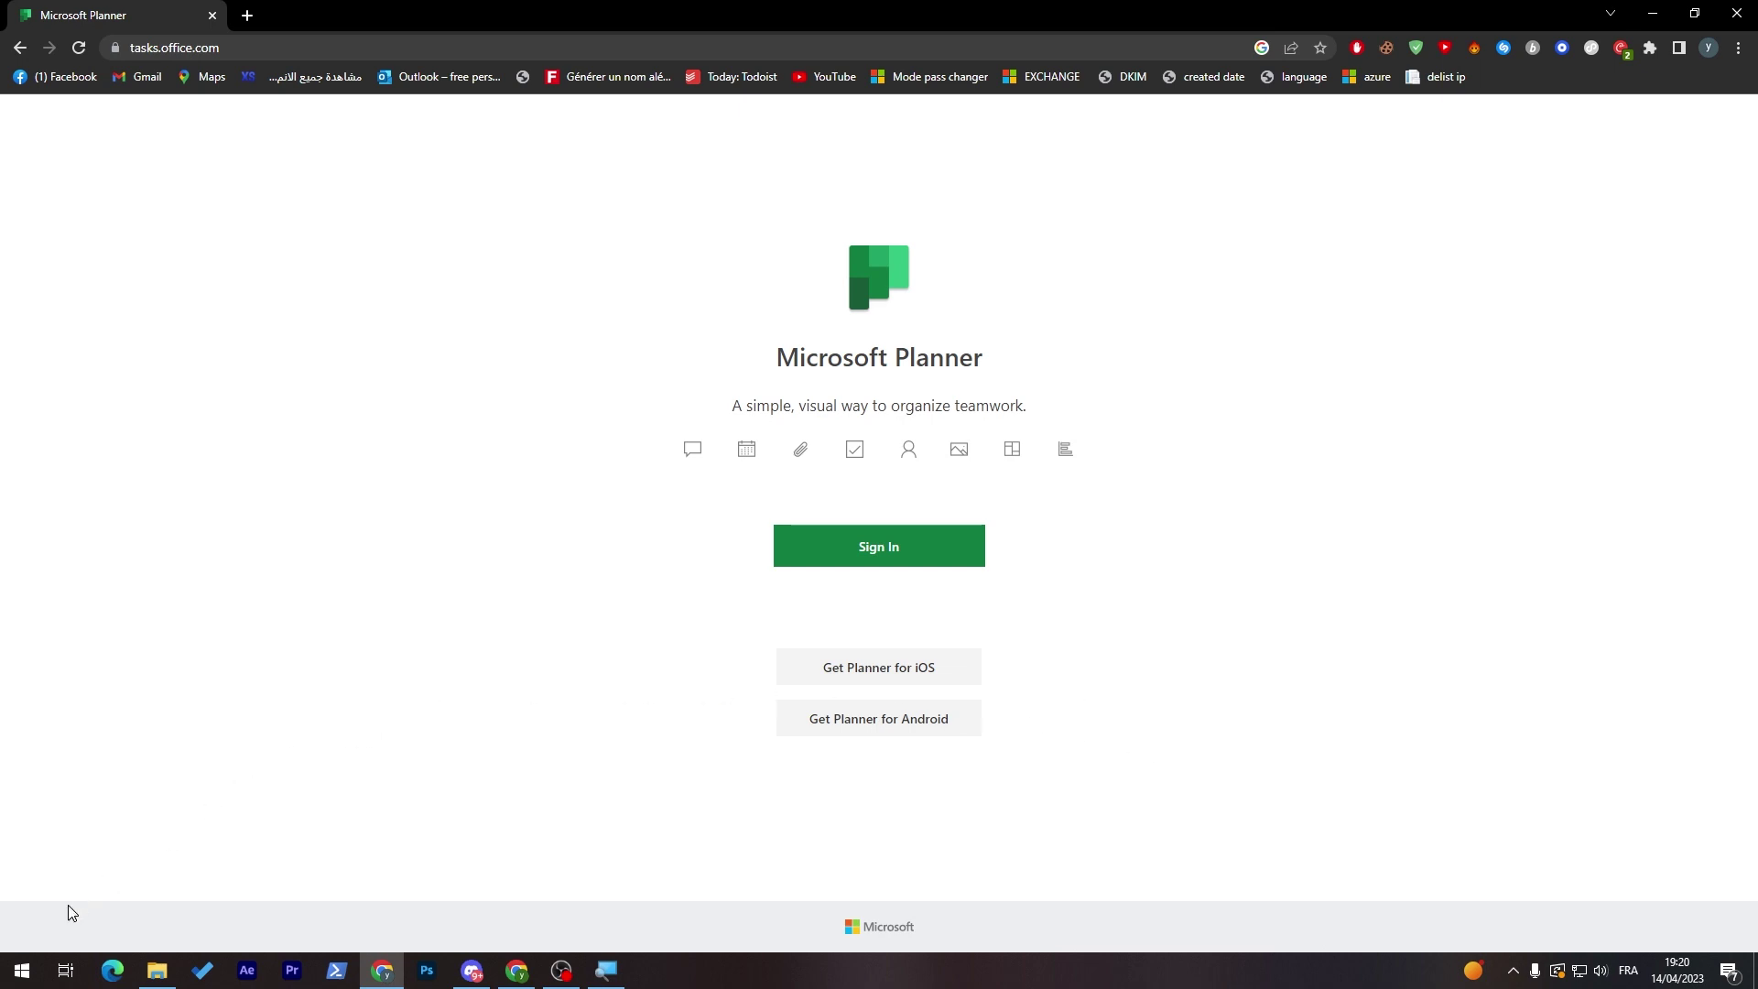
# - Launch Microsoft 365 (Office) from Windows search with 'office' and step through its welcome tour
pyautogui.click(22, 970)
pyautogui.write('offic')
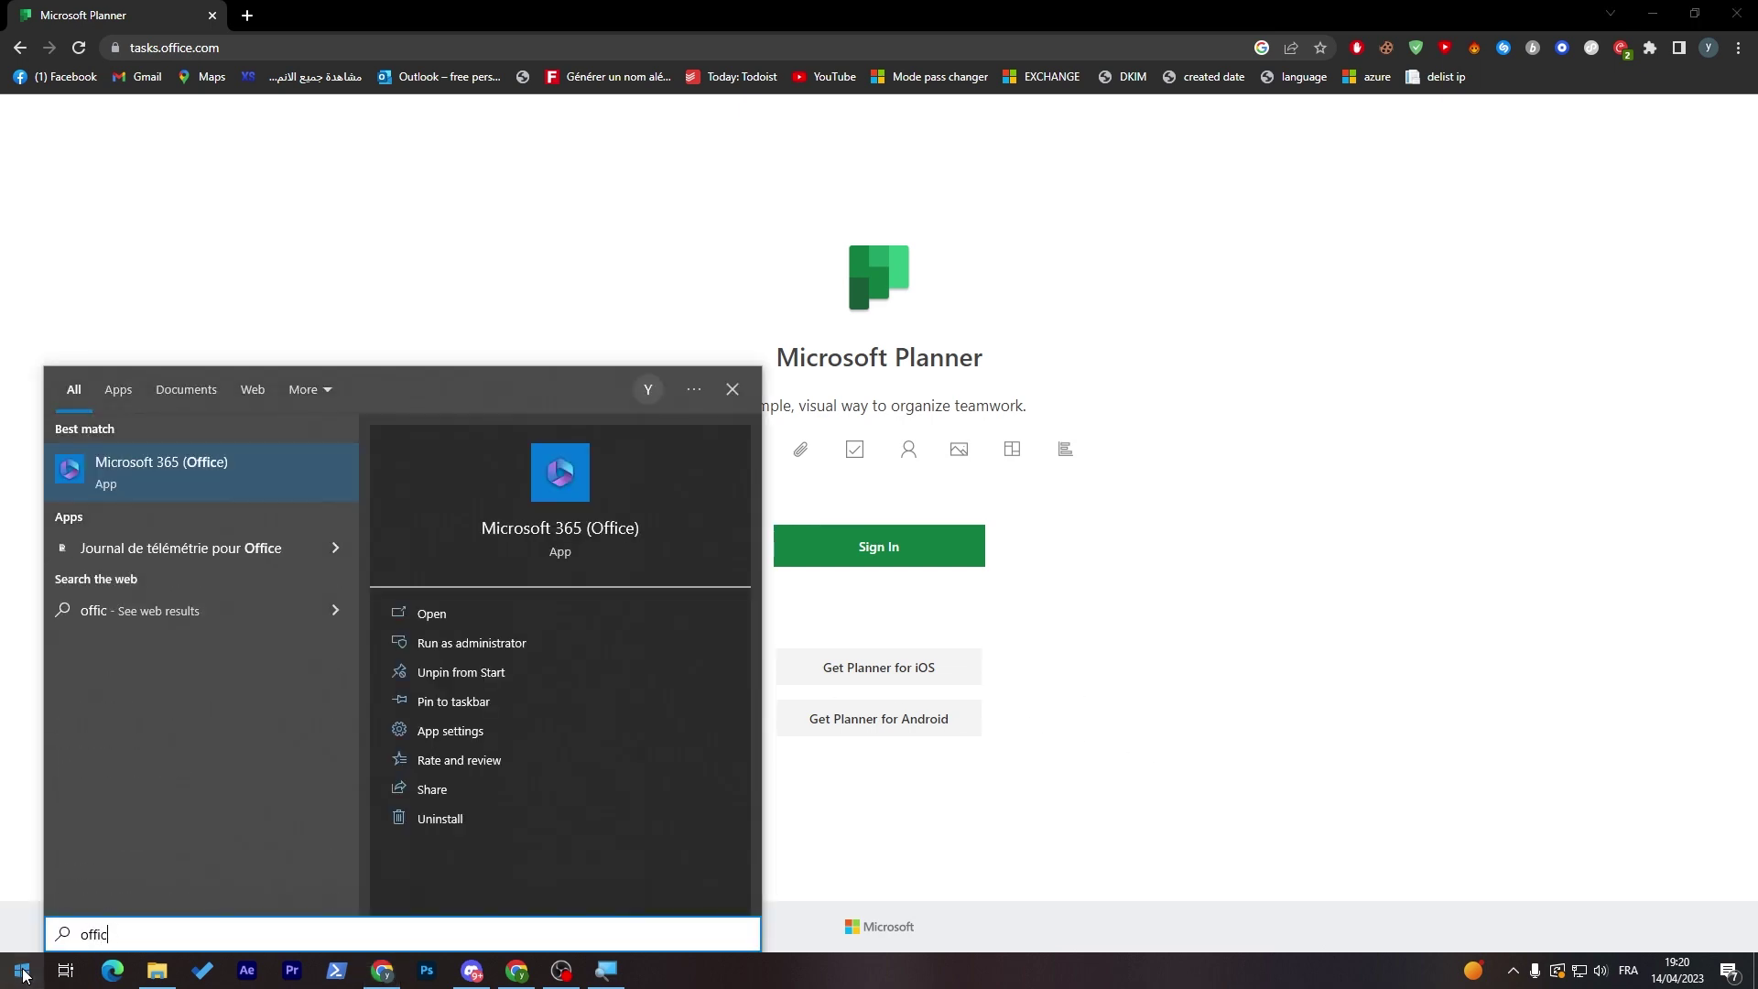
pyautogui.write('e')
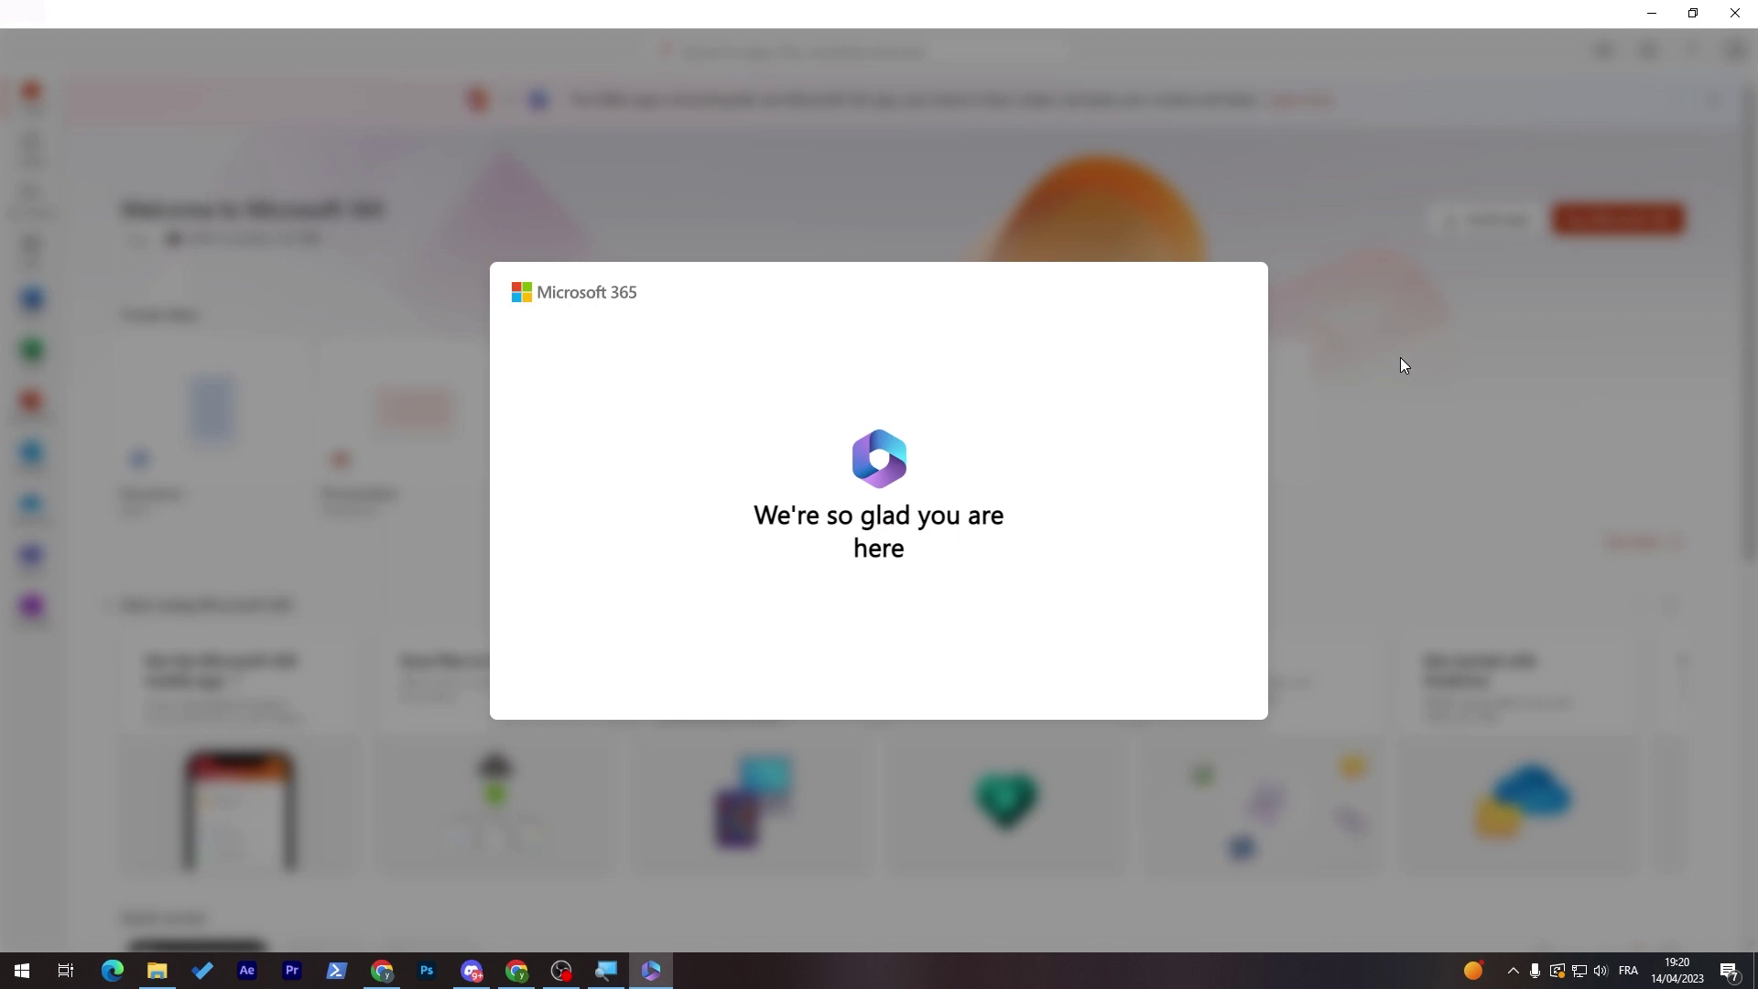
pyautogui.click(1307, 491)
pyautogui.click(1306, 490)
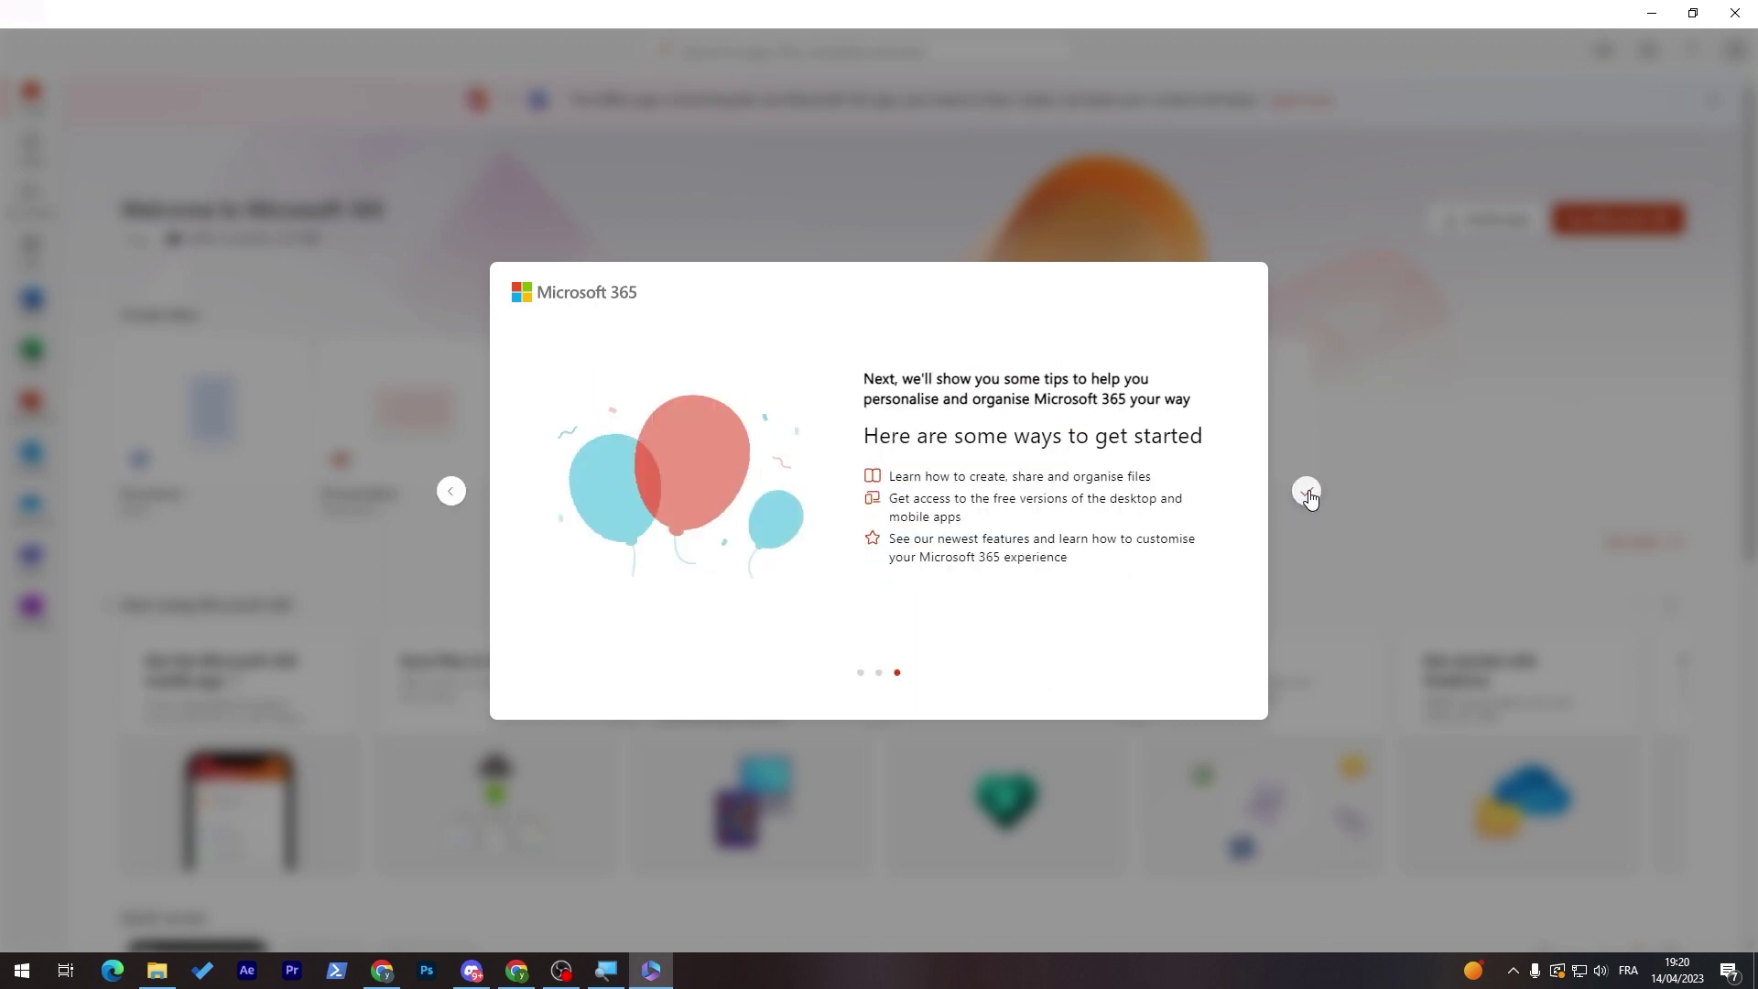
pyautogui.click(1307, 491)
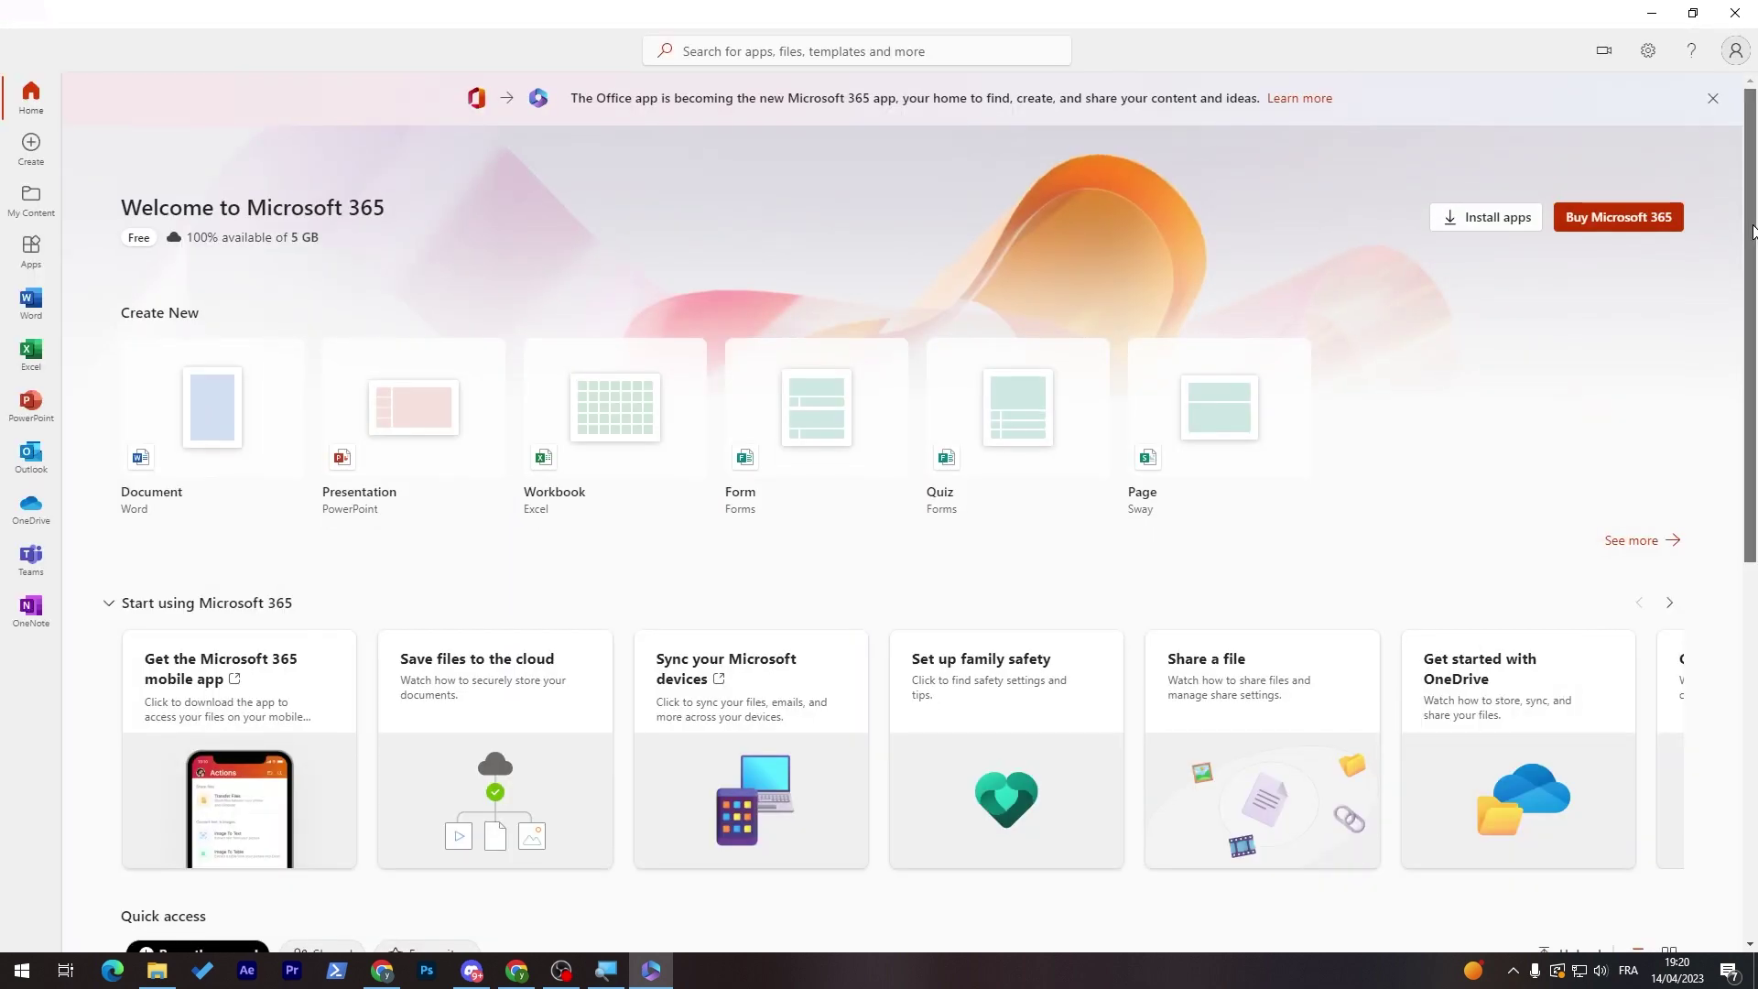
# - Browse the Office Apps list and search 'microsoft plan', then switch to Chrome's Microsoft 365 page
pyautogui.scroll(-5, 1715, 377)
pyautogui.scroll(-3, 1703, 797)
pyautogui.scroll(8, 510, 358)
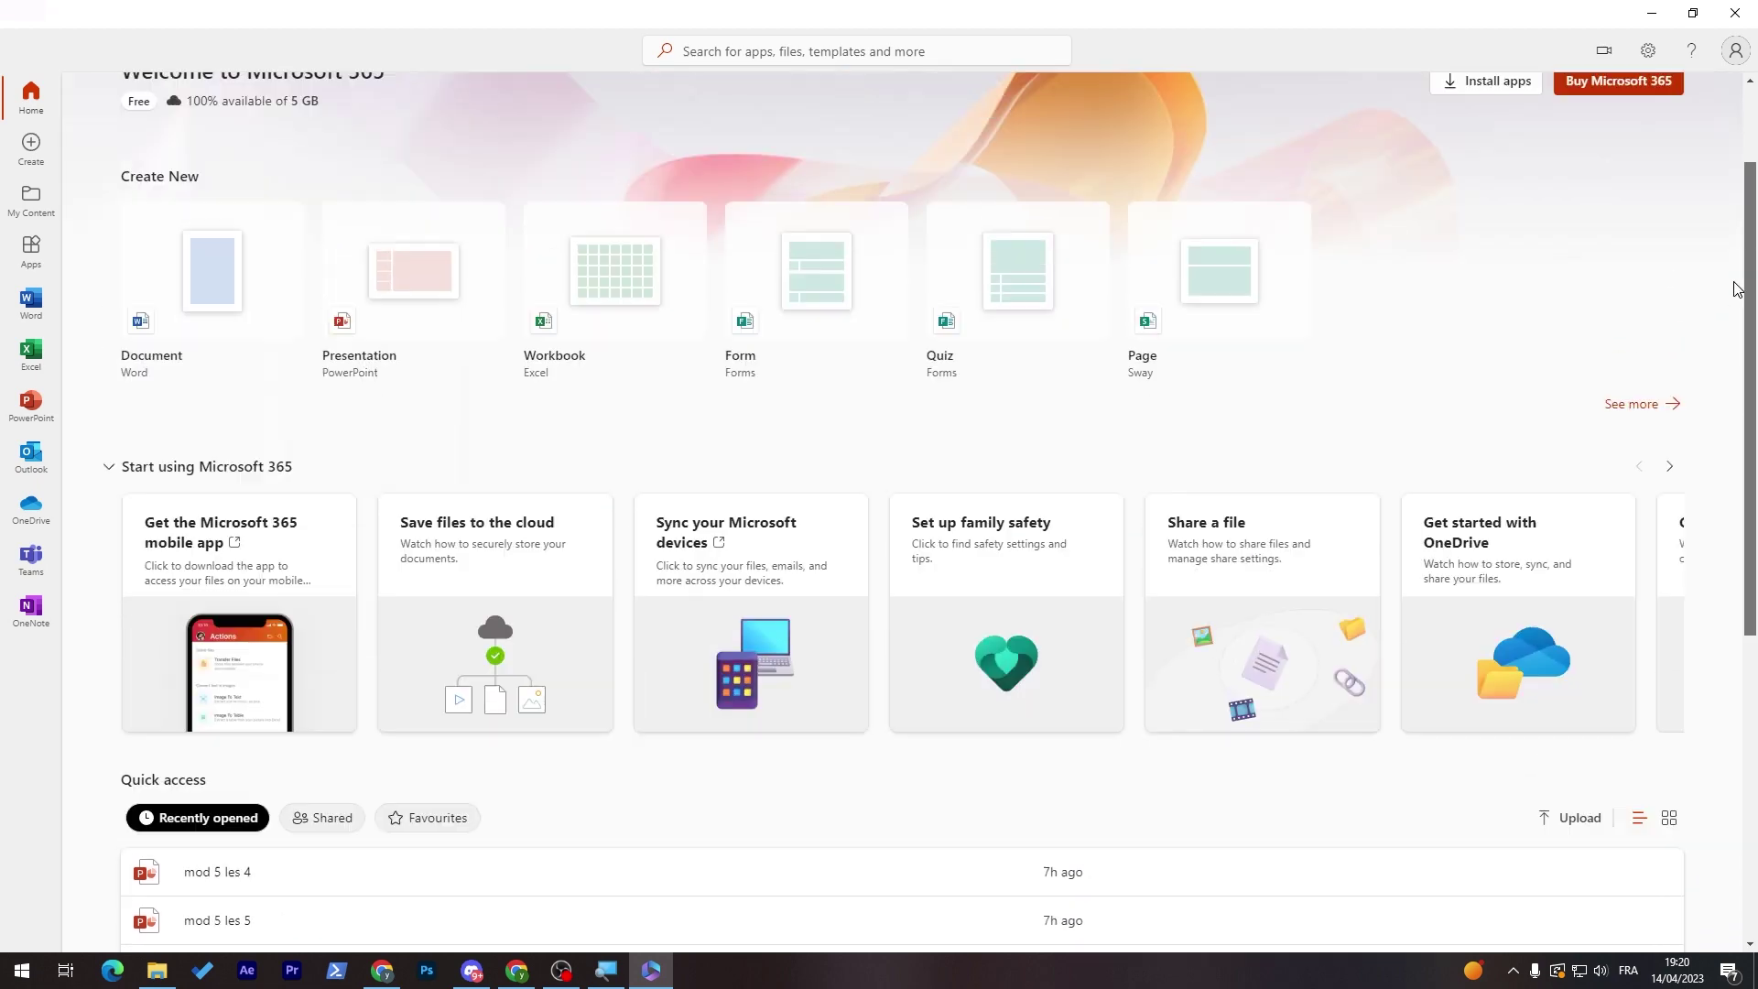
pyautogui.click(20, 247)
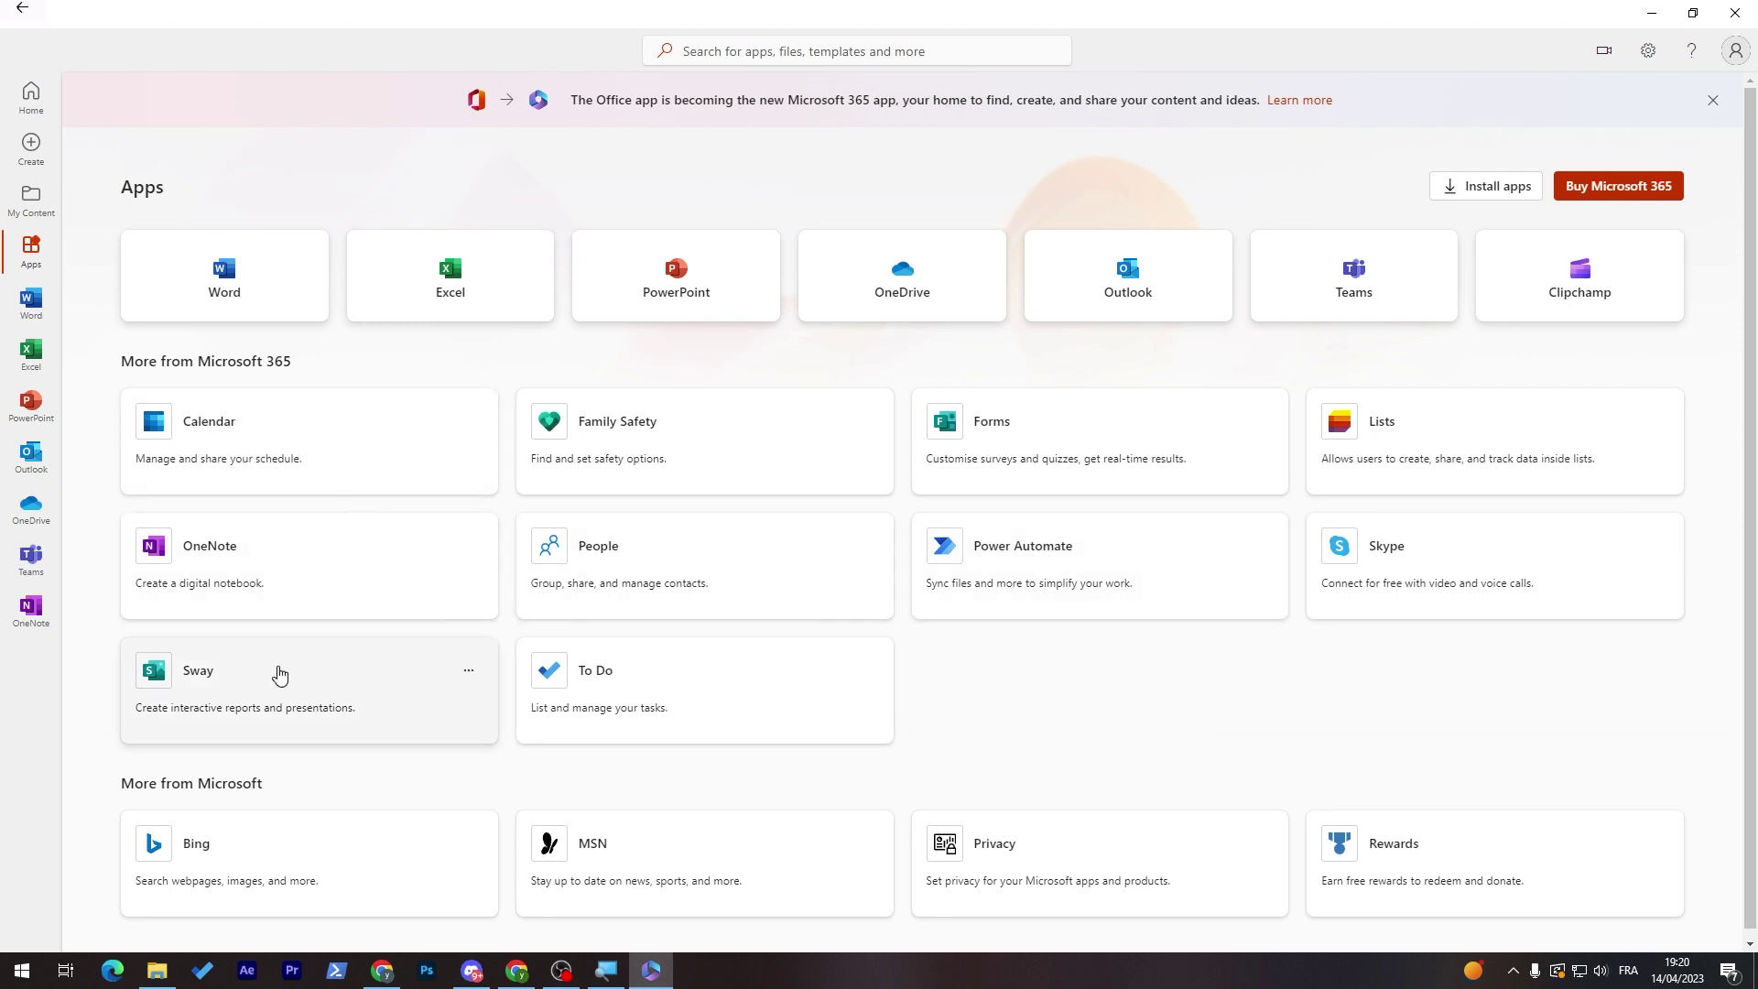
pyautogui.scroll(-1, 1753, 328)
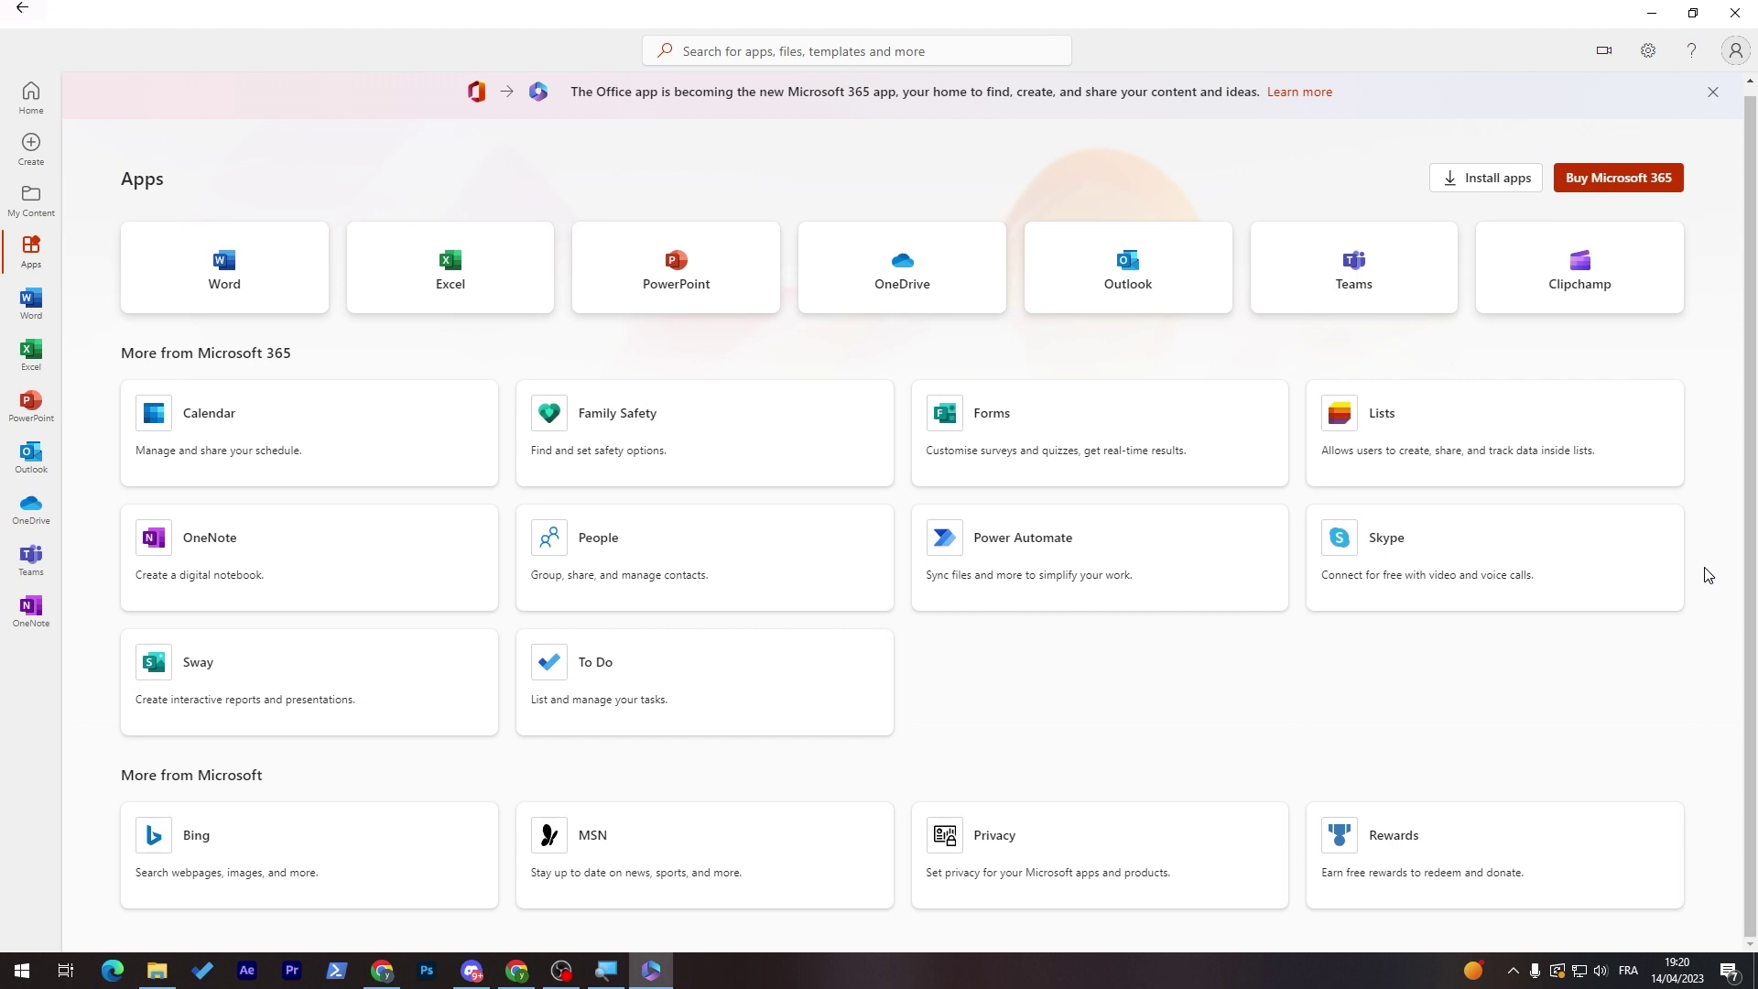
pyautogui.click(1025, 51)
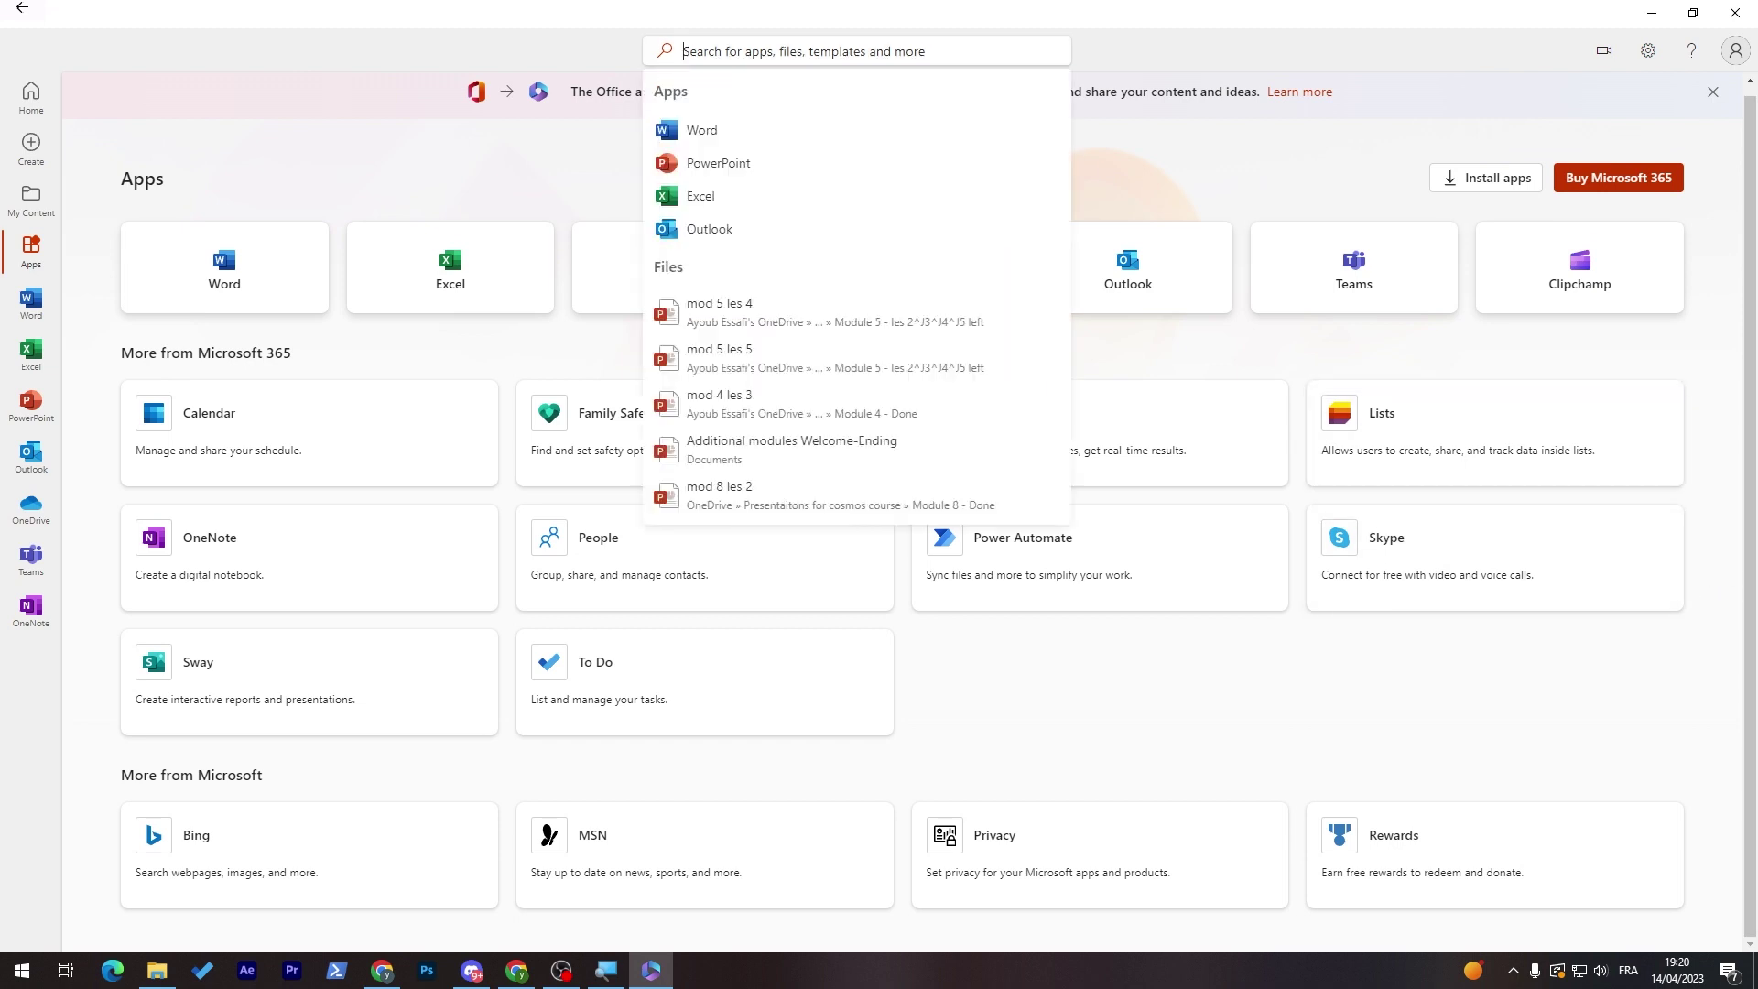
pyautogui.write('micros')
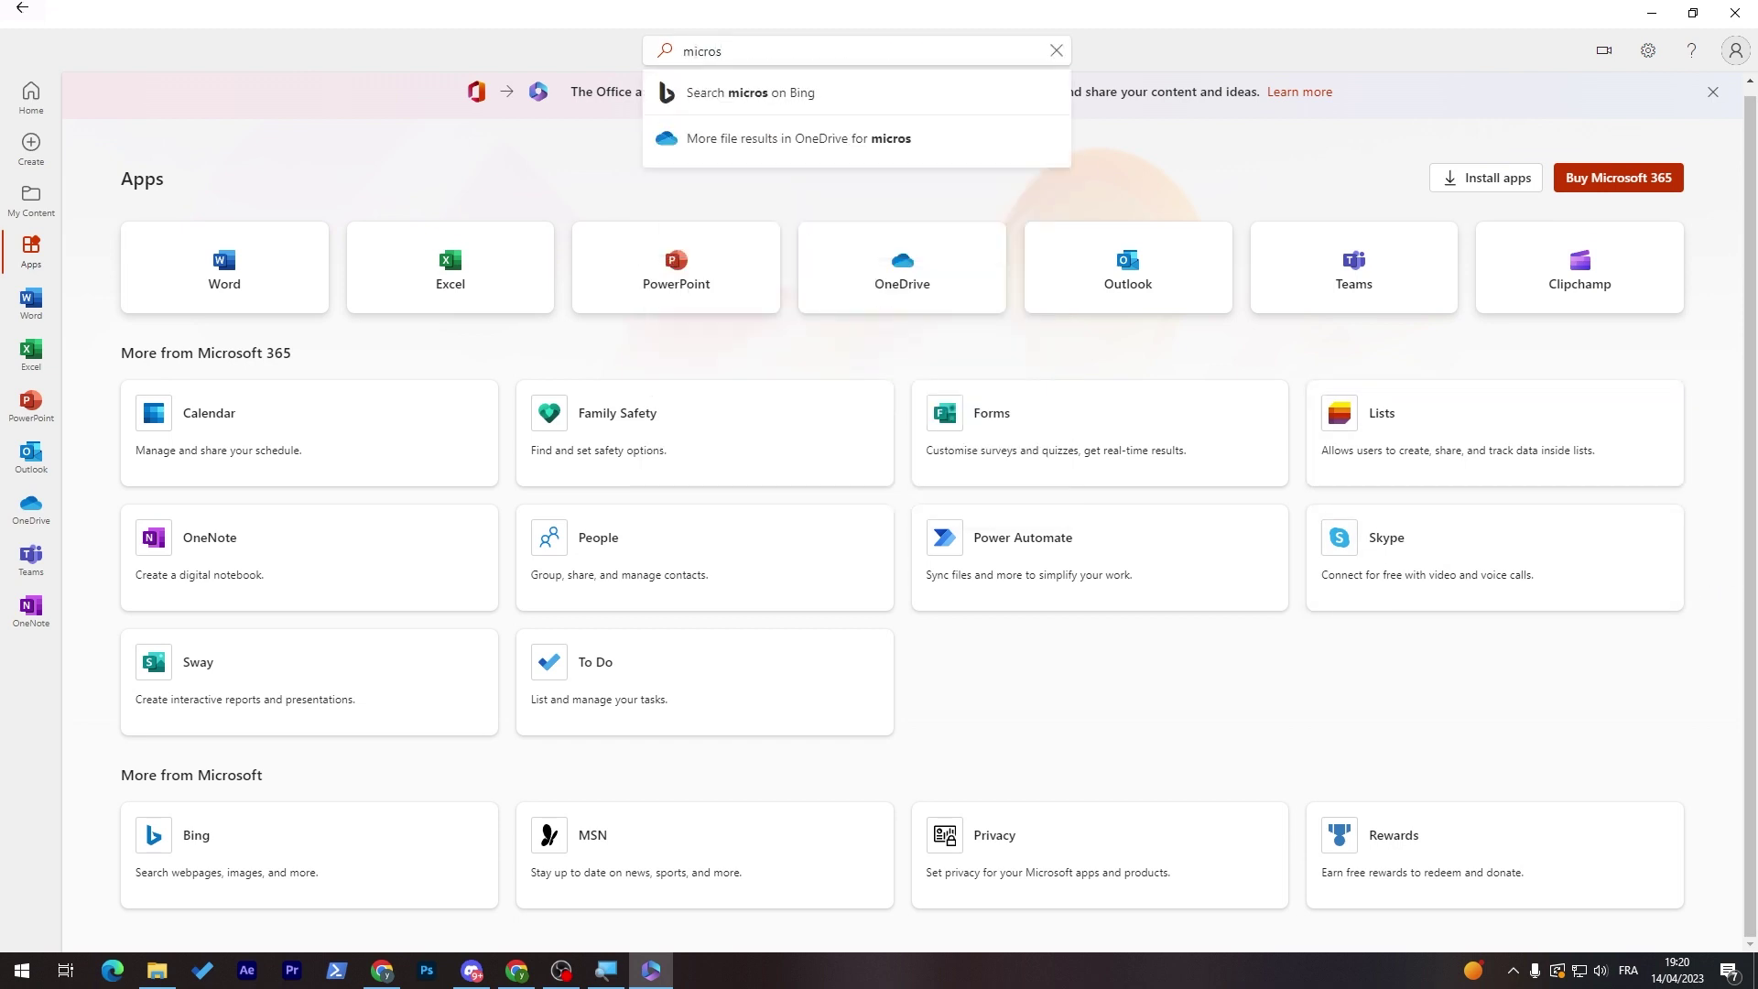
pyautogui.write('oft plann')
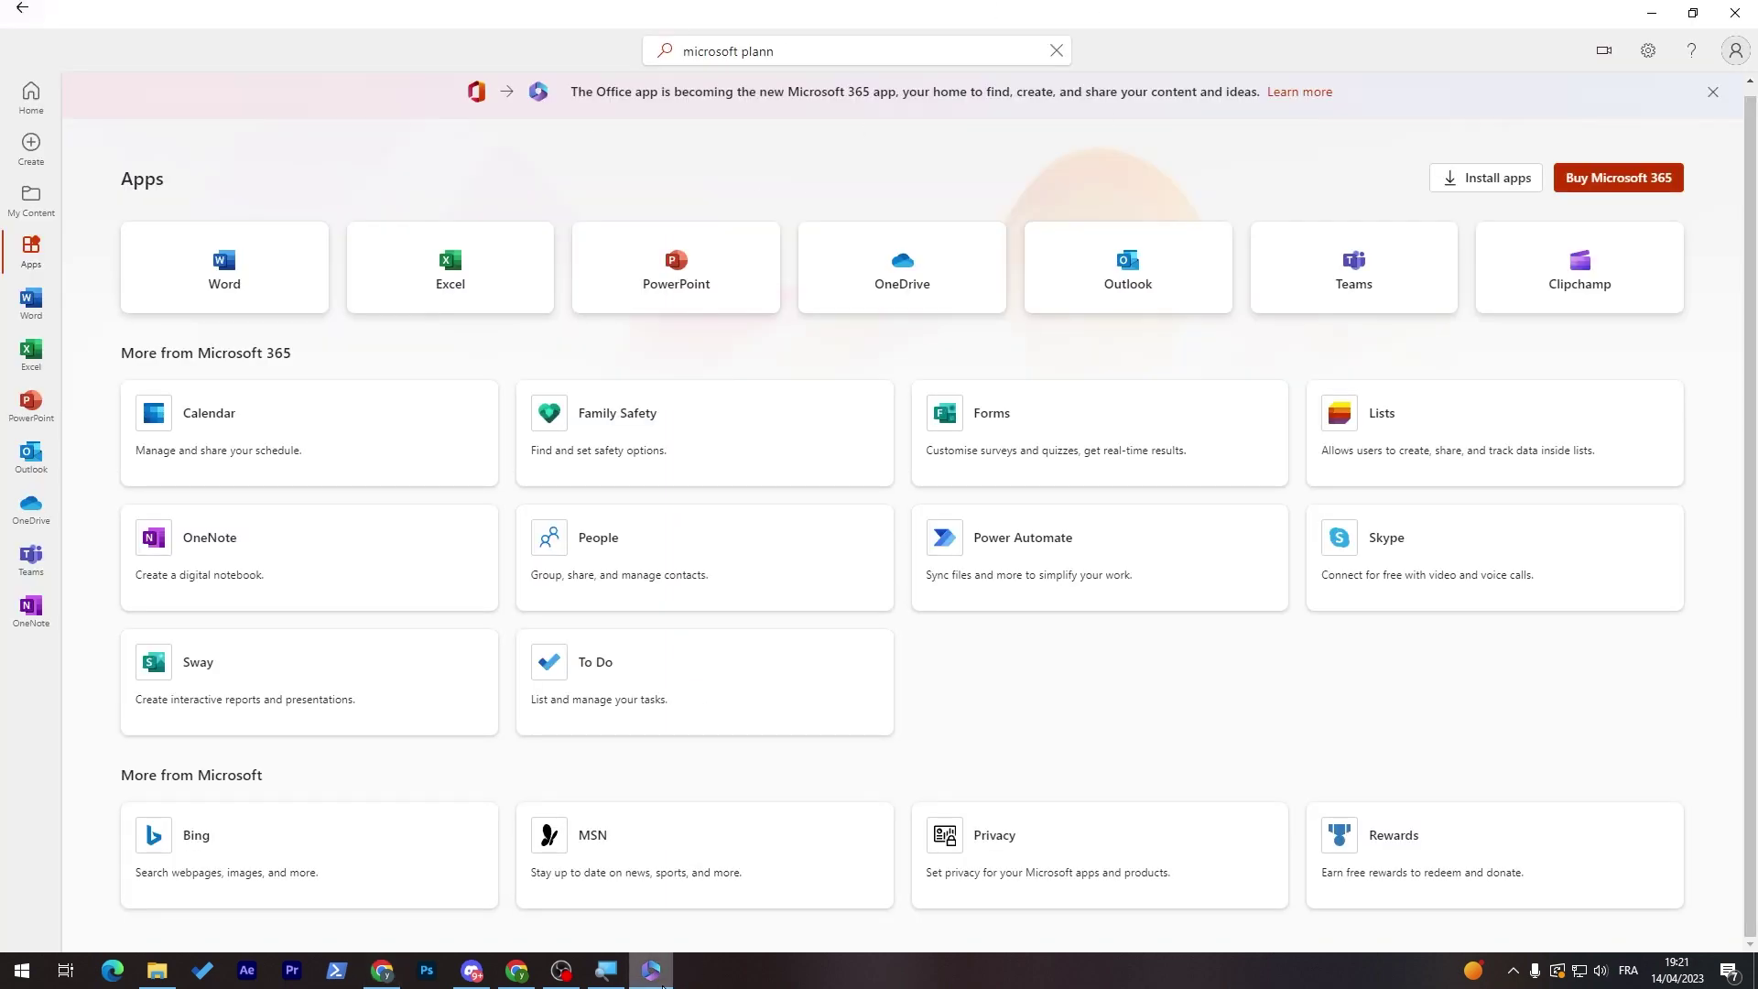
pyautogui.click(659, 977)
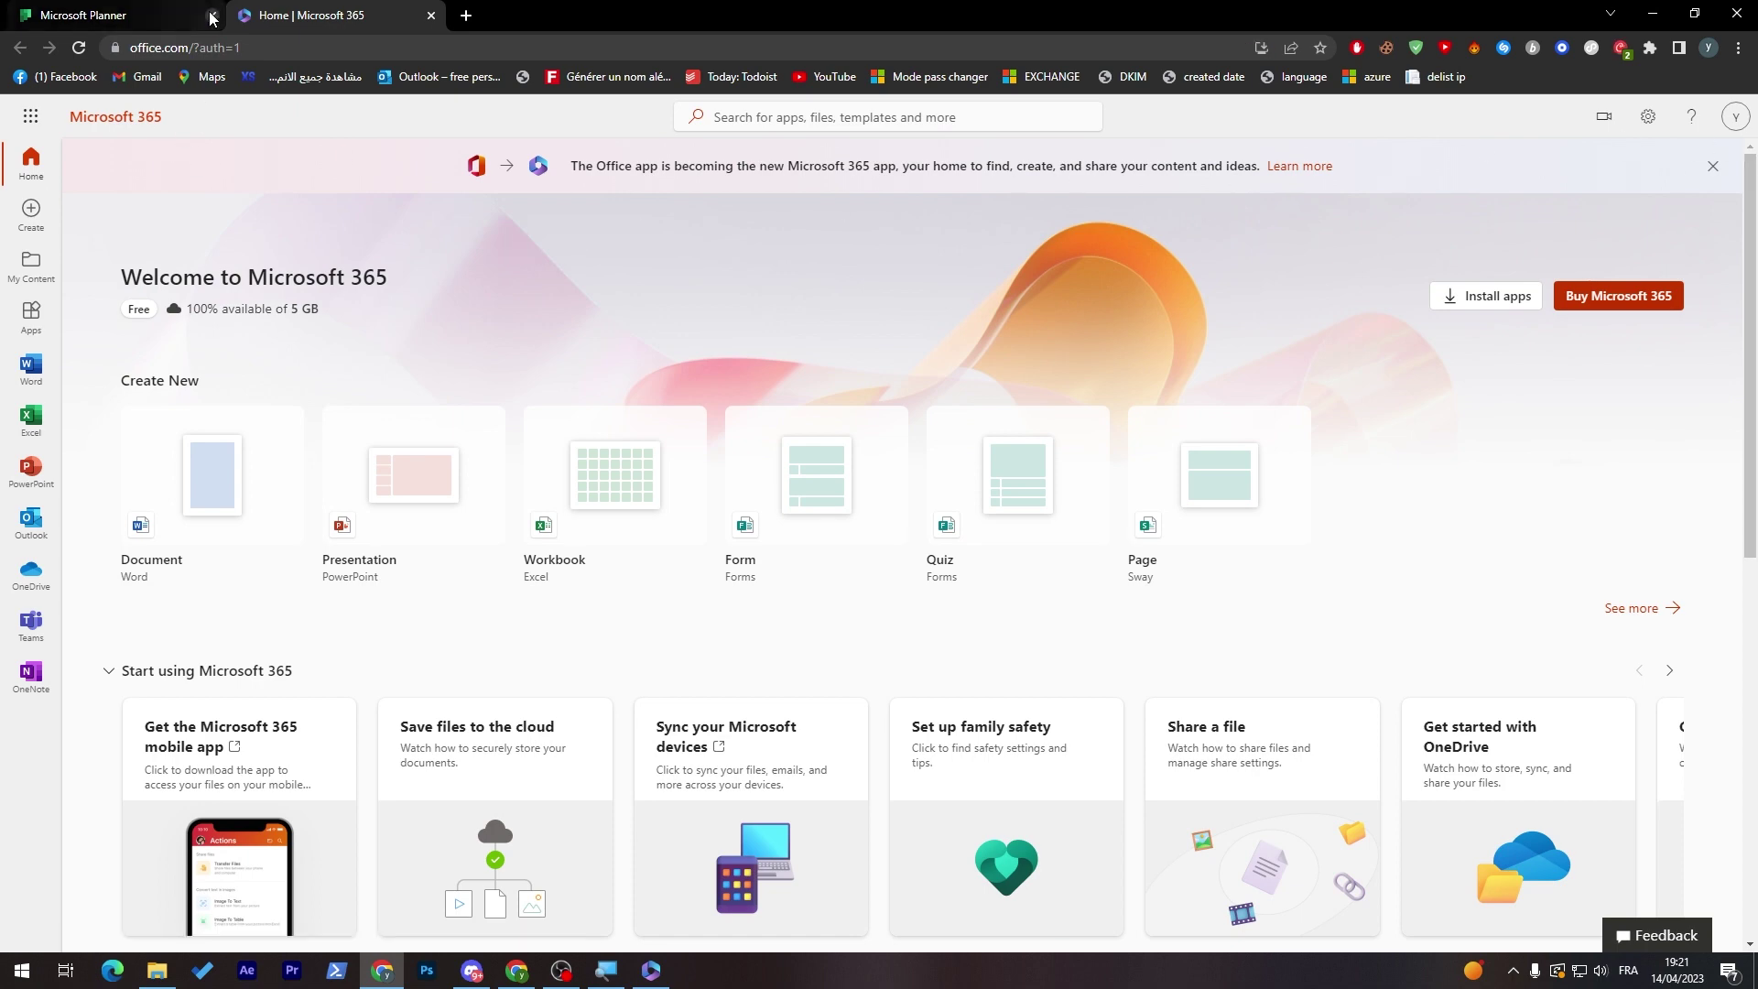
# - Search Microsoft 365 for 'plan' to reach the Microsoft Planner product page
pyautogui.scroll(-7, 1683, 309)
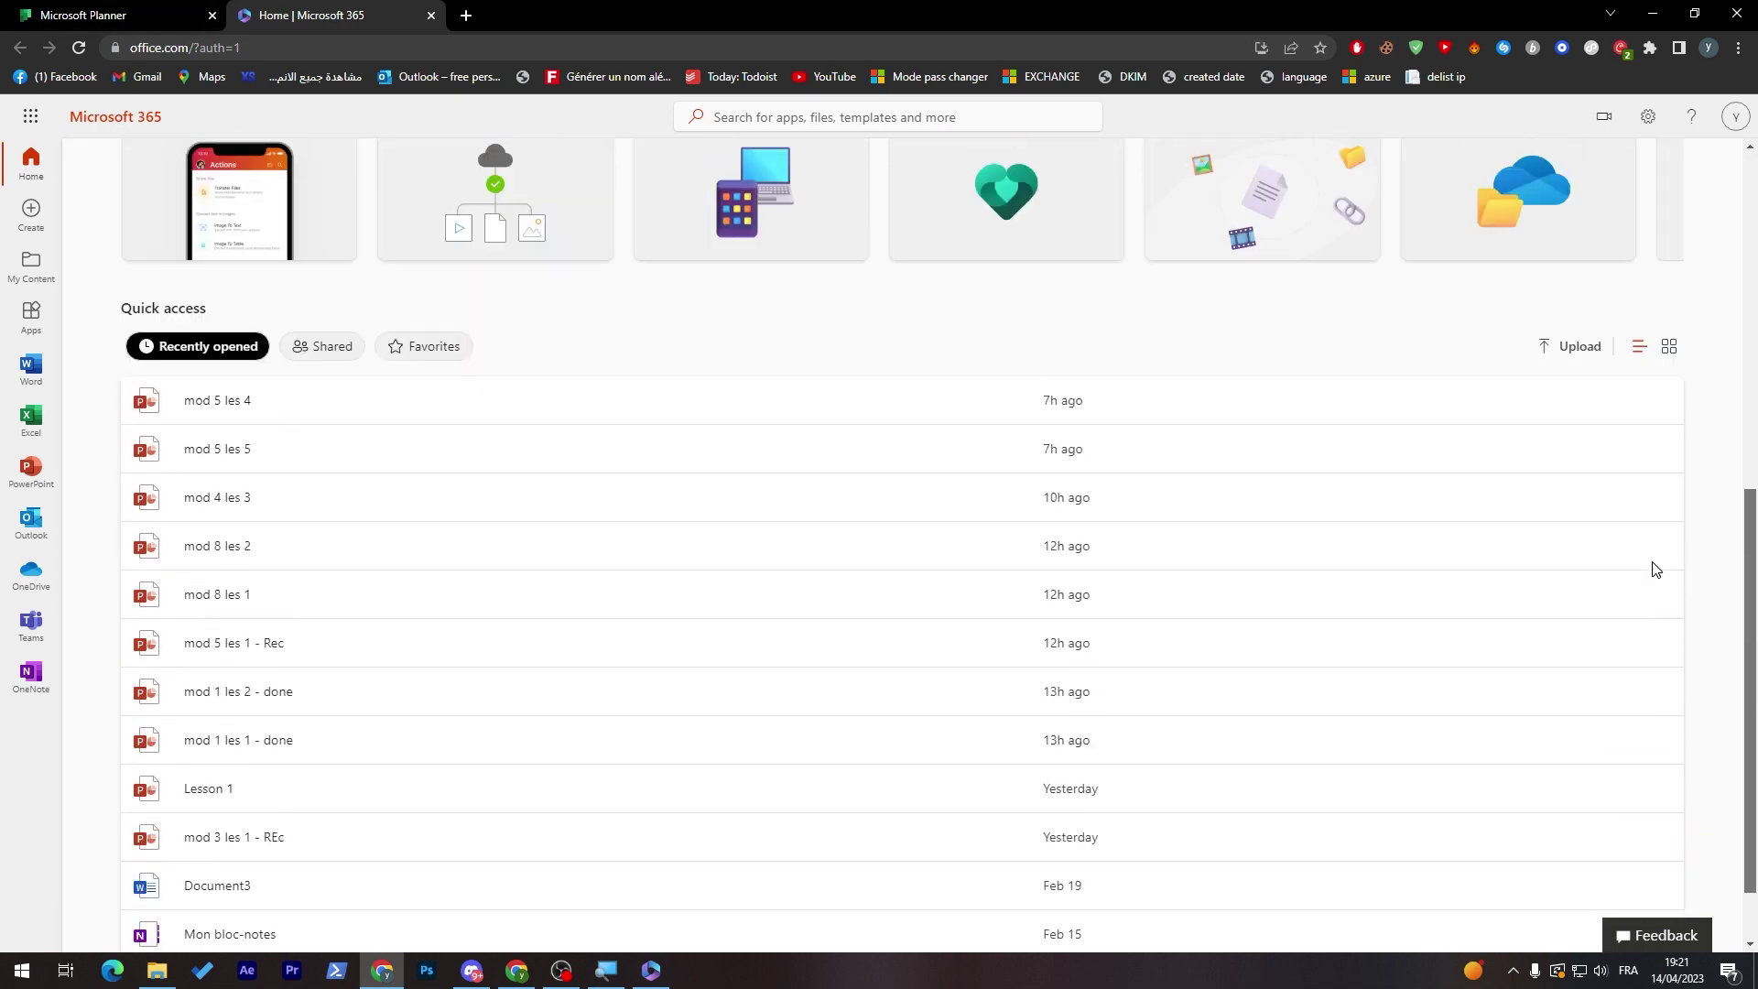
pyautogui.scroll(7, 1652, 568)
pyautogui.click(984, 119)
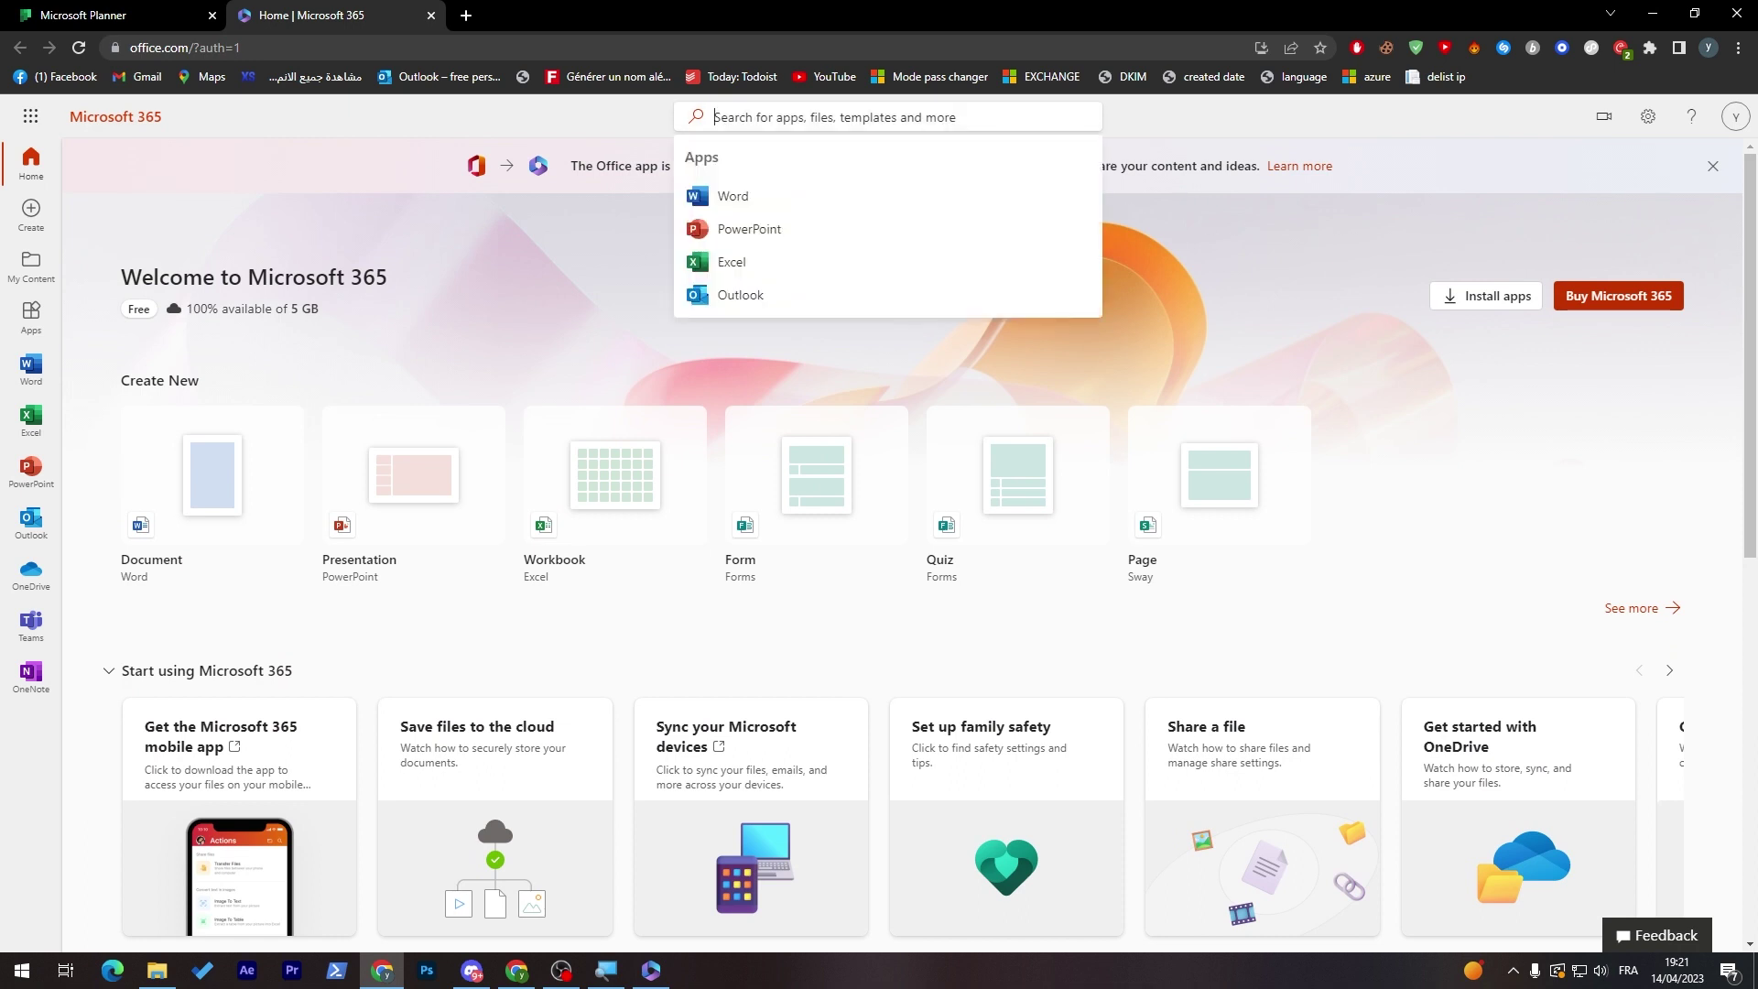
pyautogui.write('plan')
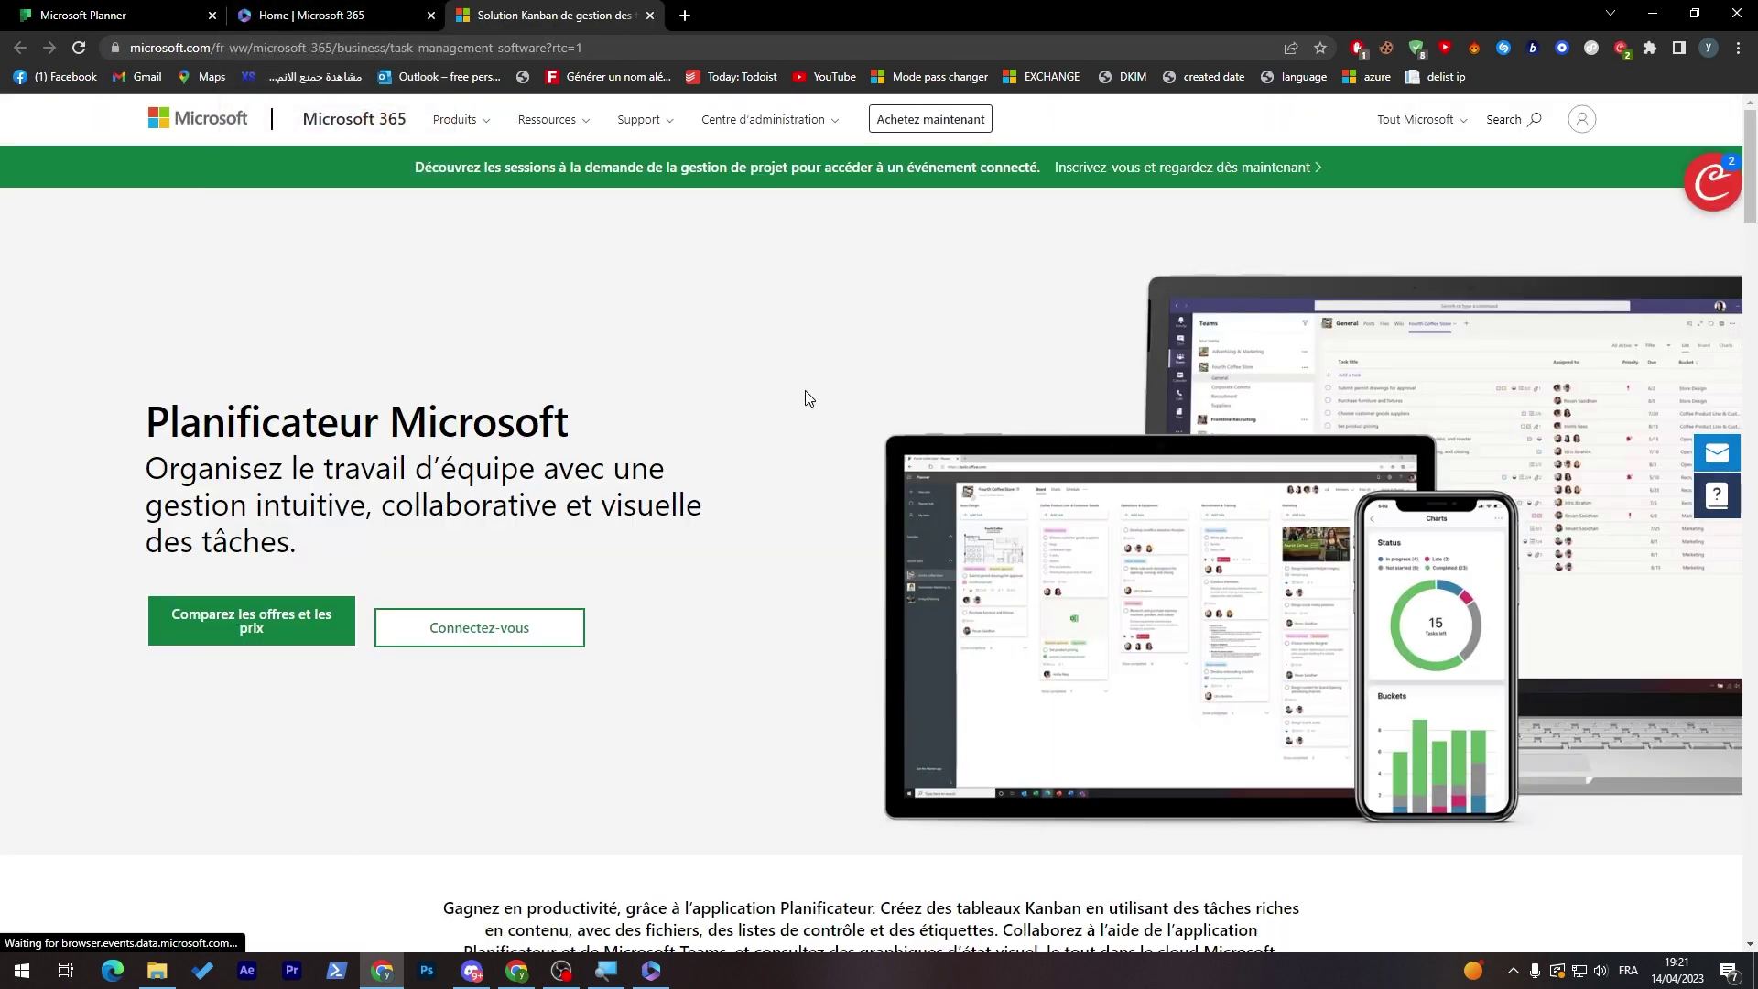
# - Translate the French Planner page to English and switch the site to an English locale
pyautogui.rightClick(809, 397)
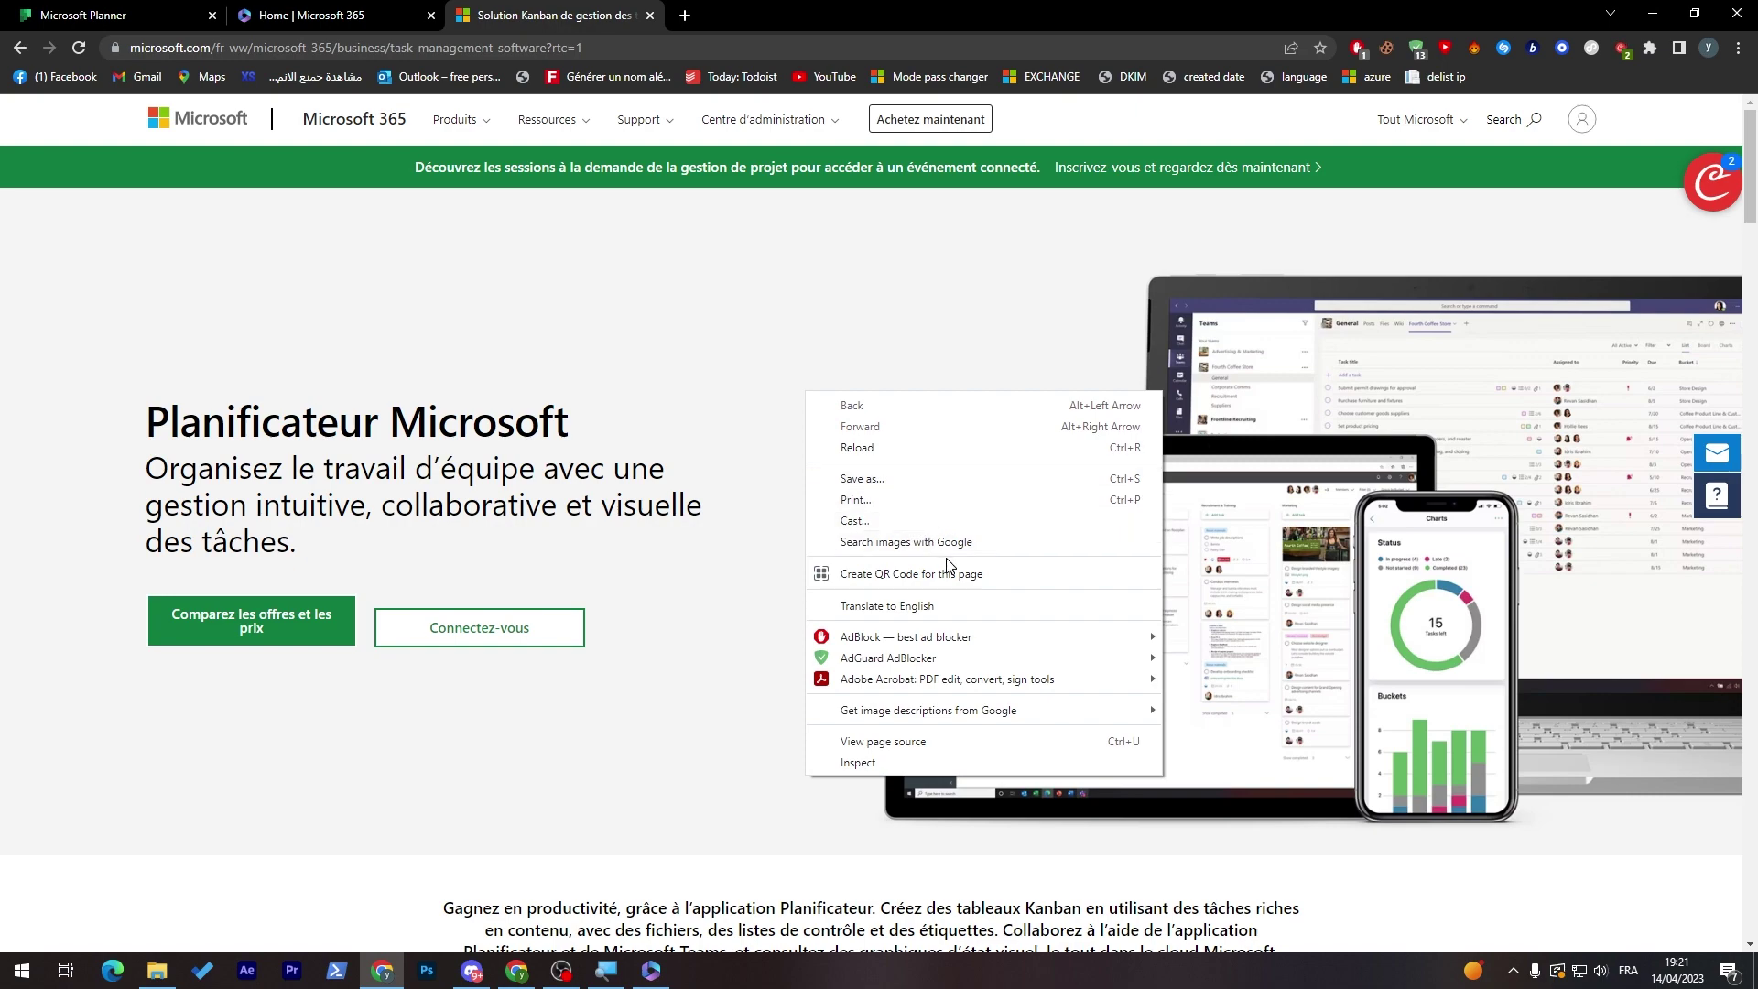
pyautogui.click(930, 608)
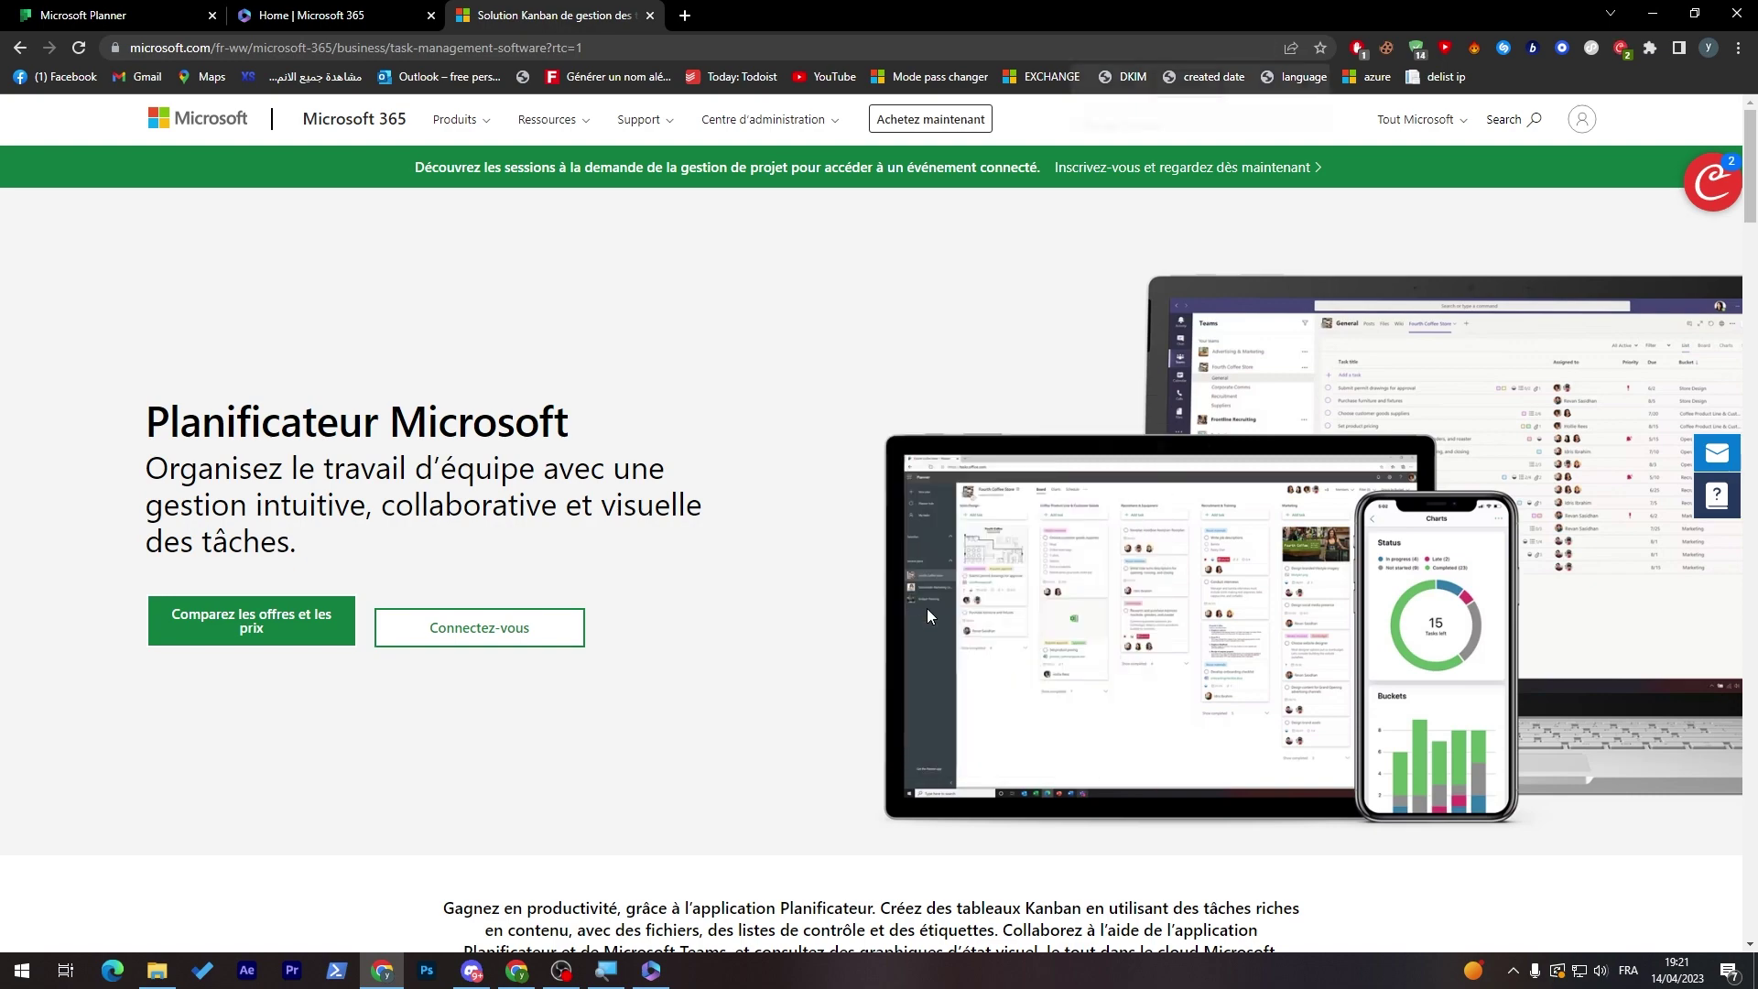
pyautogui.scroll(-15, 1751, 918)
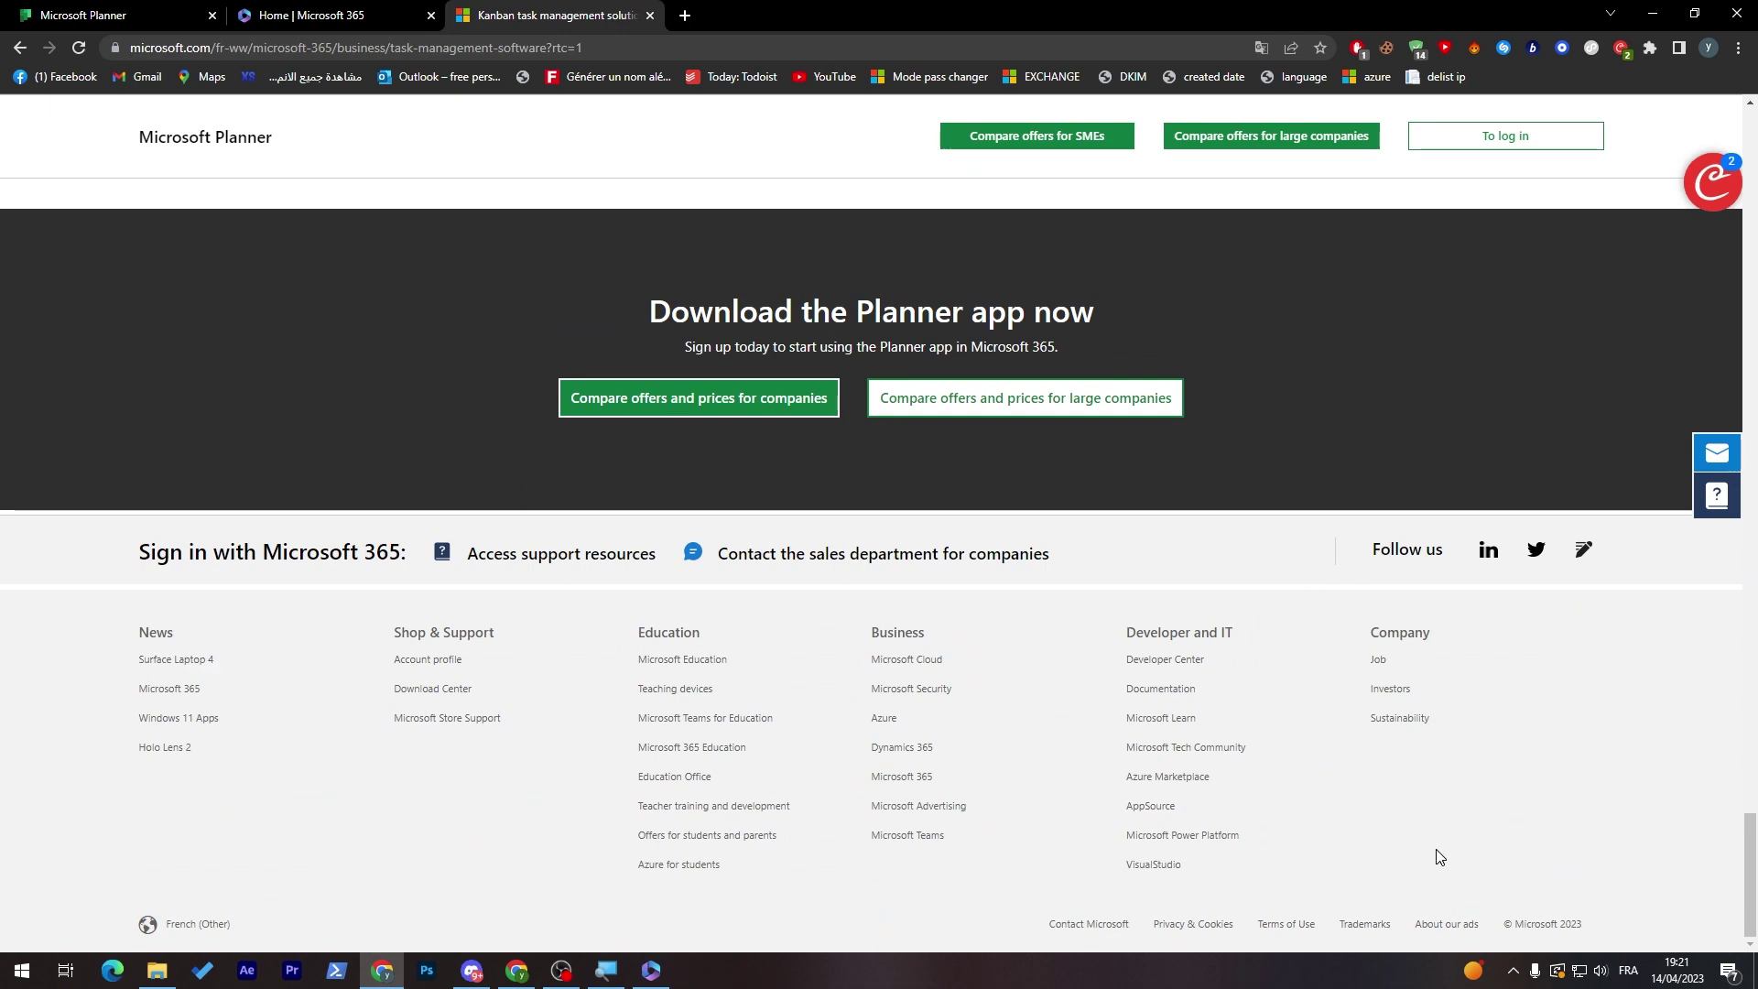
pyautogui.click(209, 932)
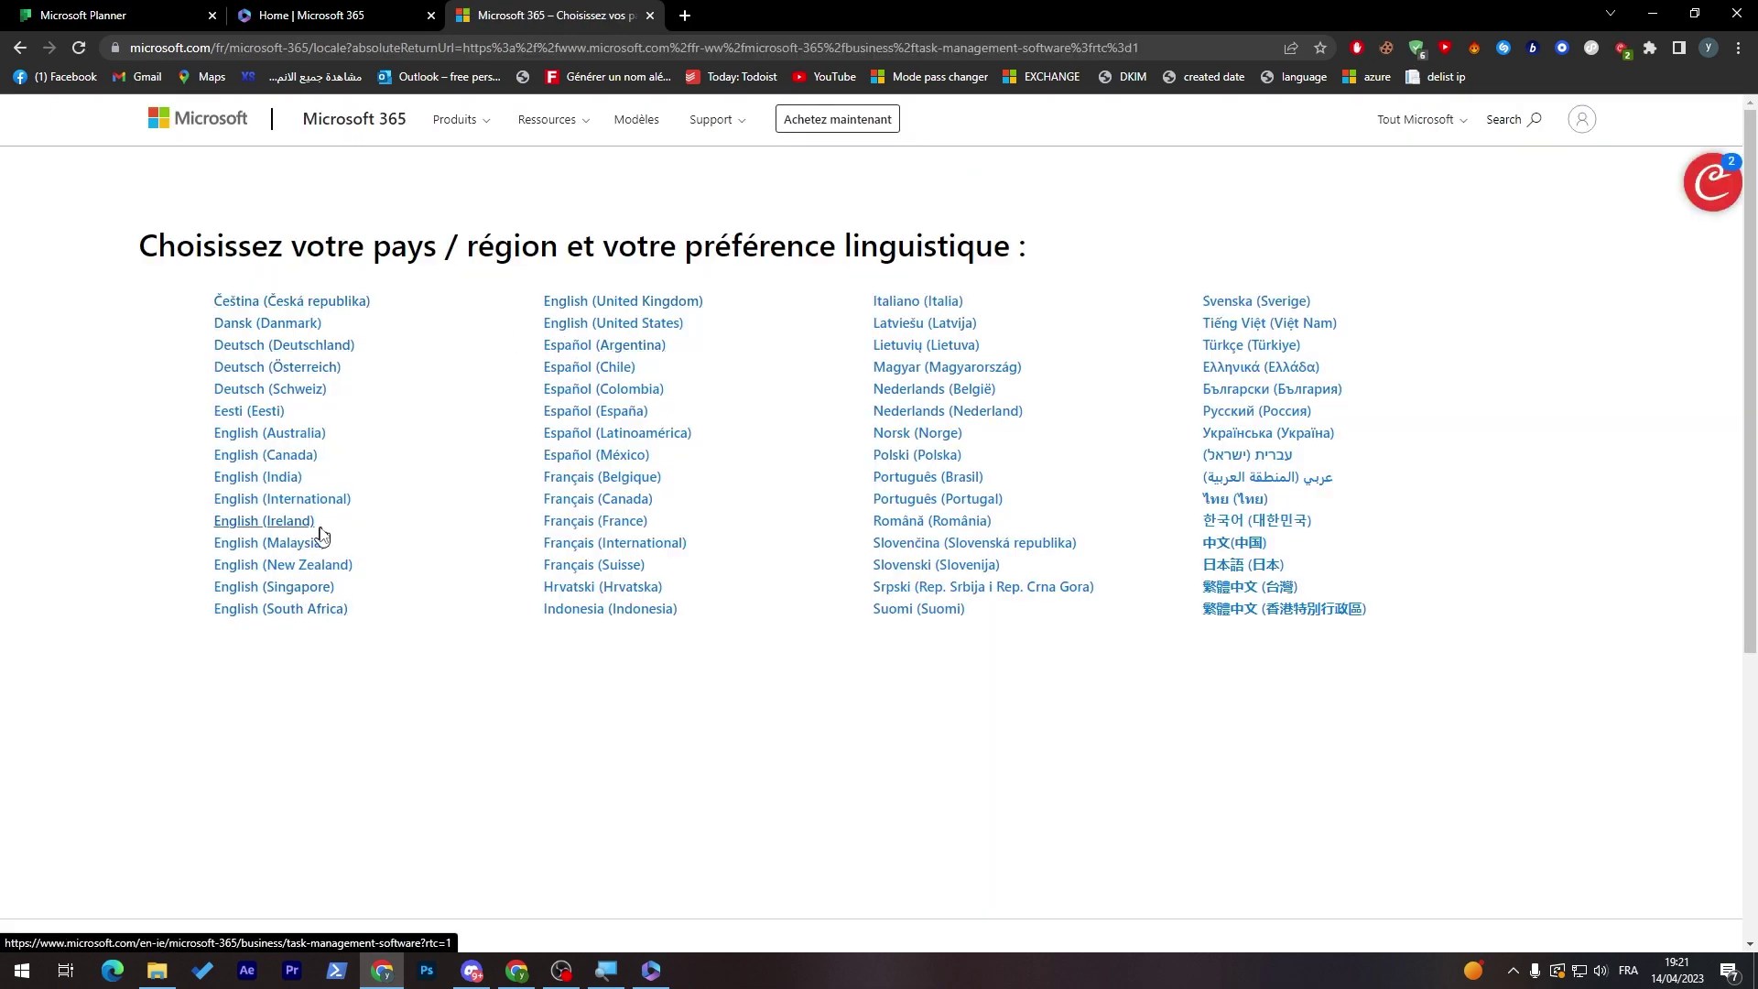
pyautogui.click(282, 499)
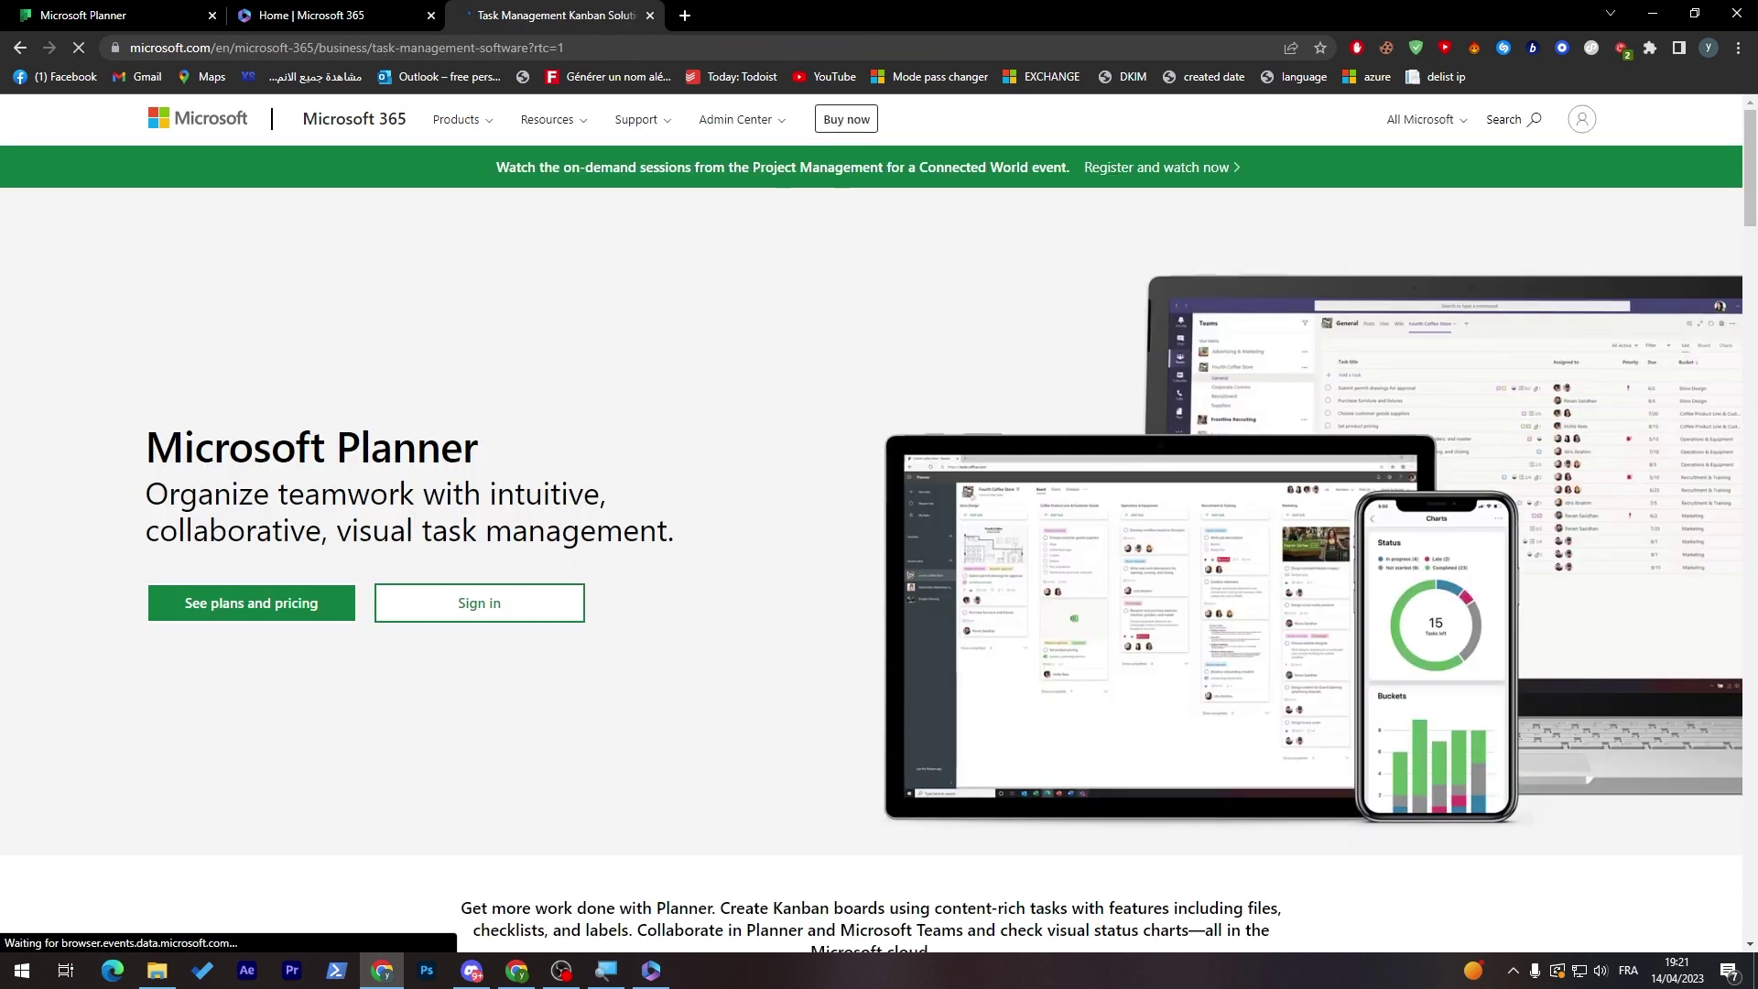
# - Open the business and enterprise plan pricing pages in new tabs
pyautogui.click(316, 600)
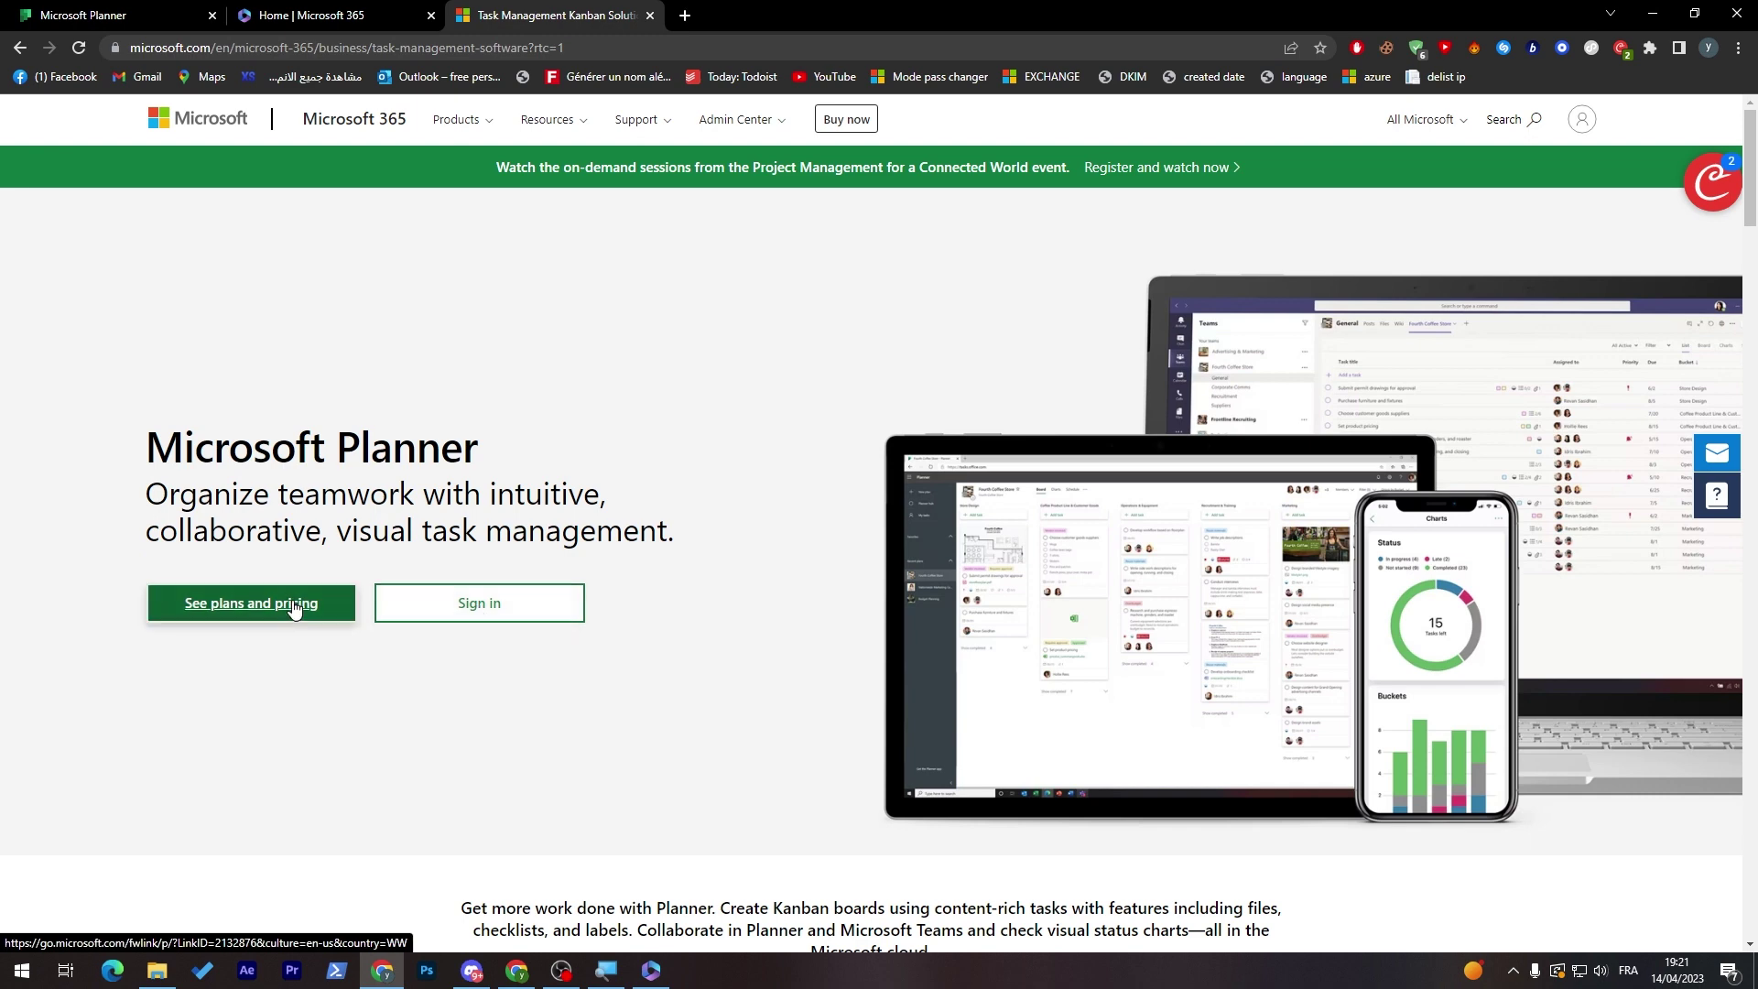
pyautogui.click(256, 612)
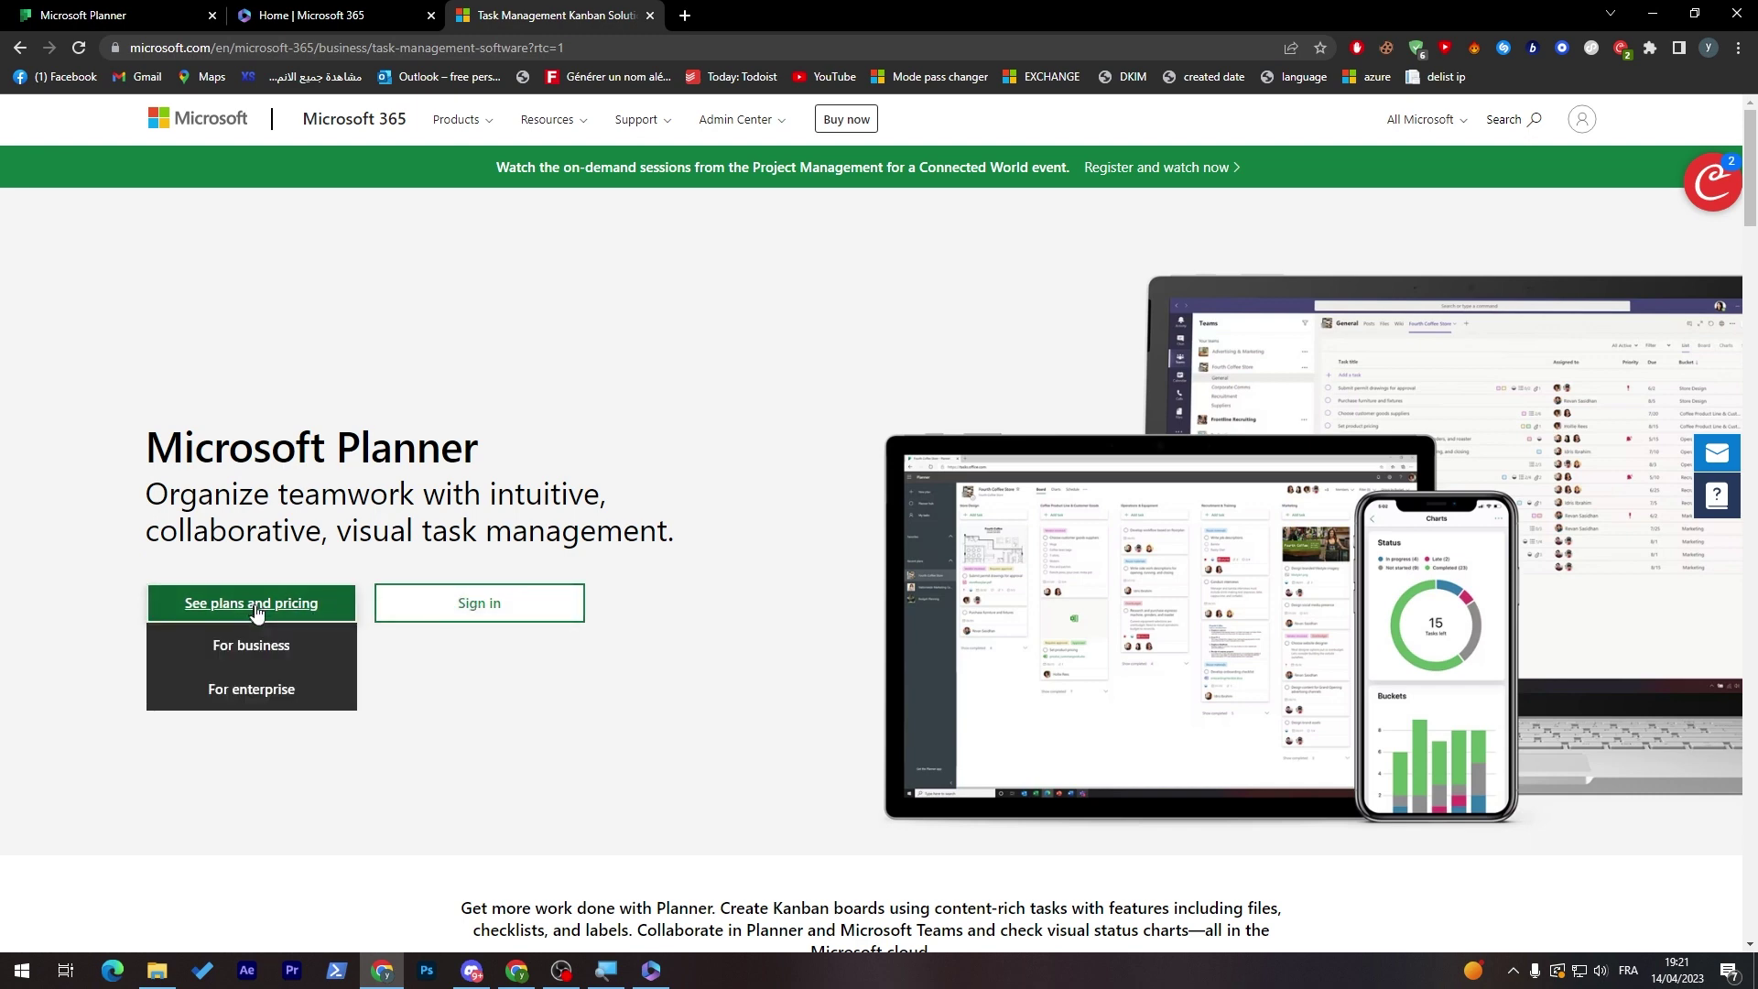
pyautogui.keyDown('ctrl'); pyautogui.click(268, 655); pyautogui.keyUp('ctrl')
pyautogui.keyDown('ctrl'); pyautogui.click(252, 689); pyautogui.keyUp('ctrl')
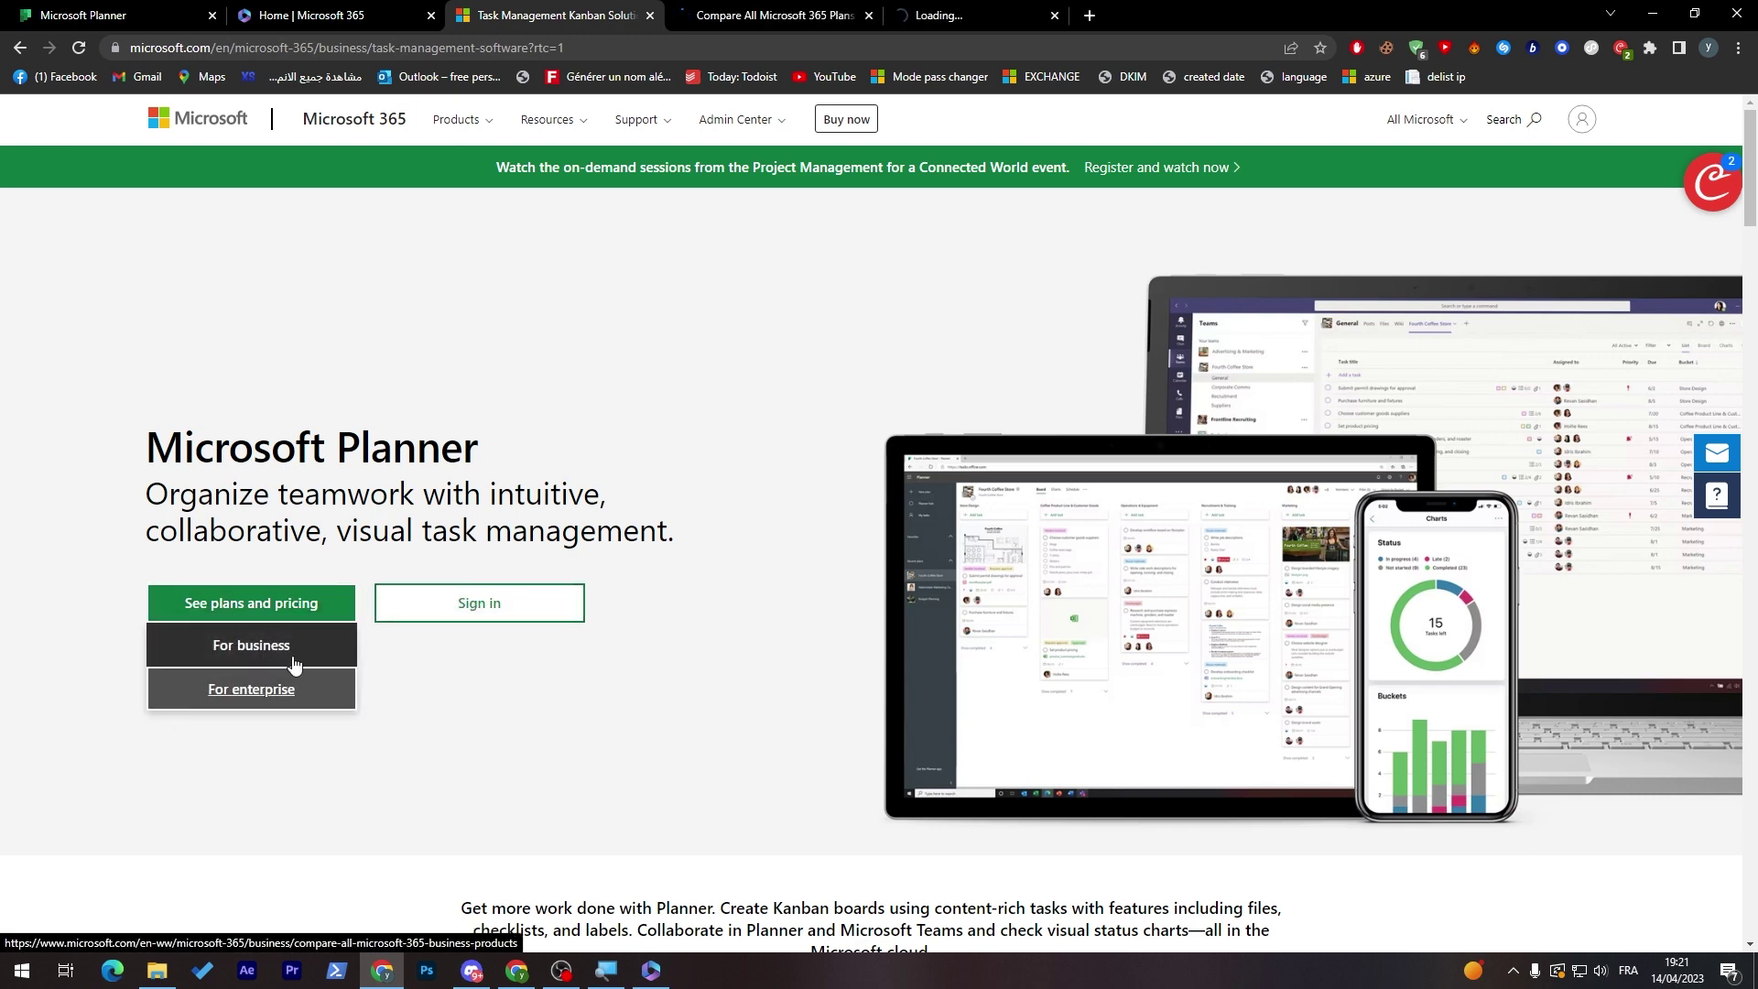
pyautogui.click(774, 15)
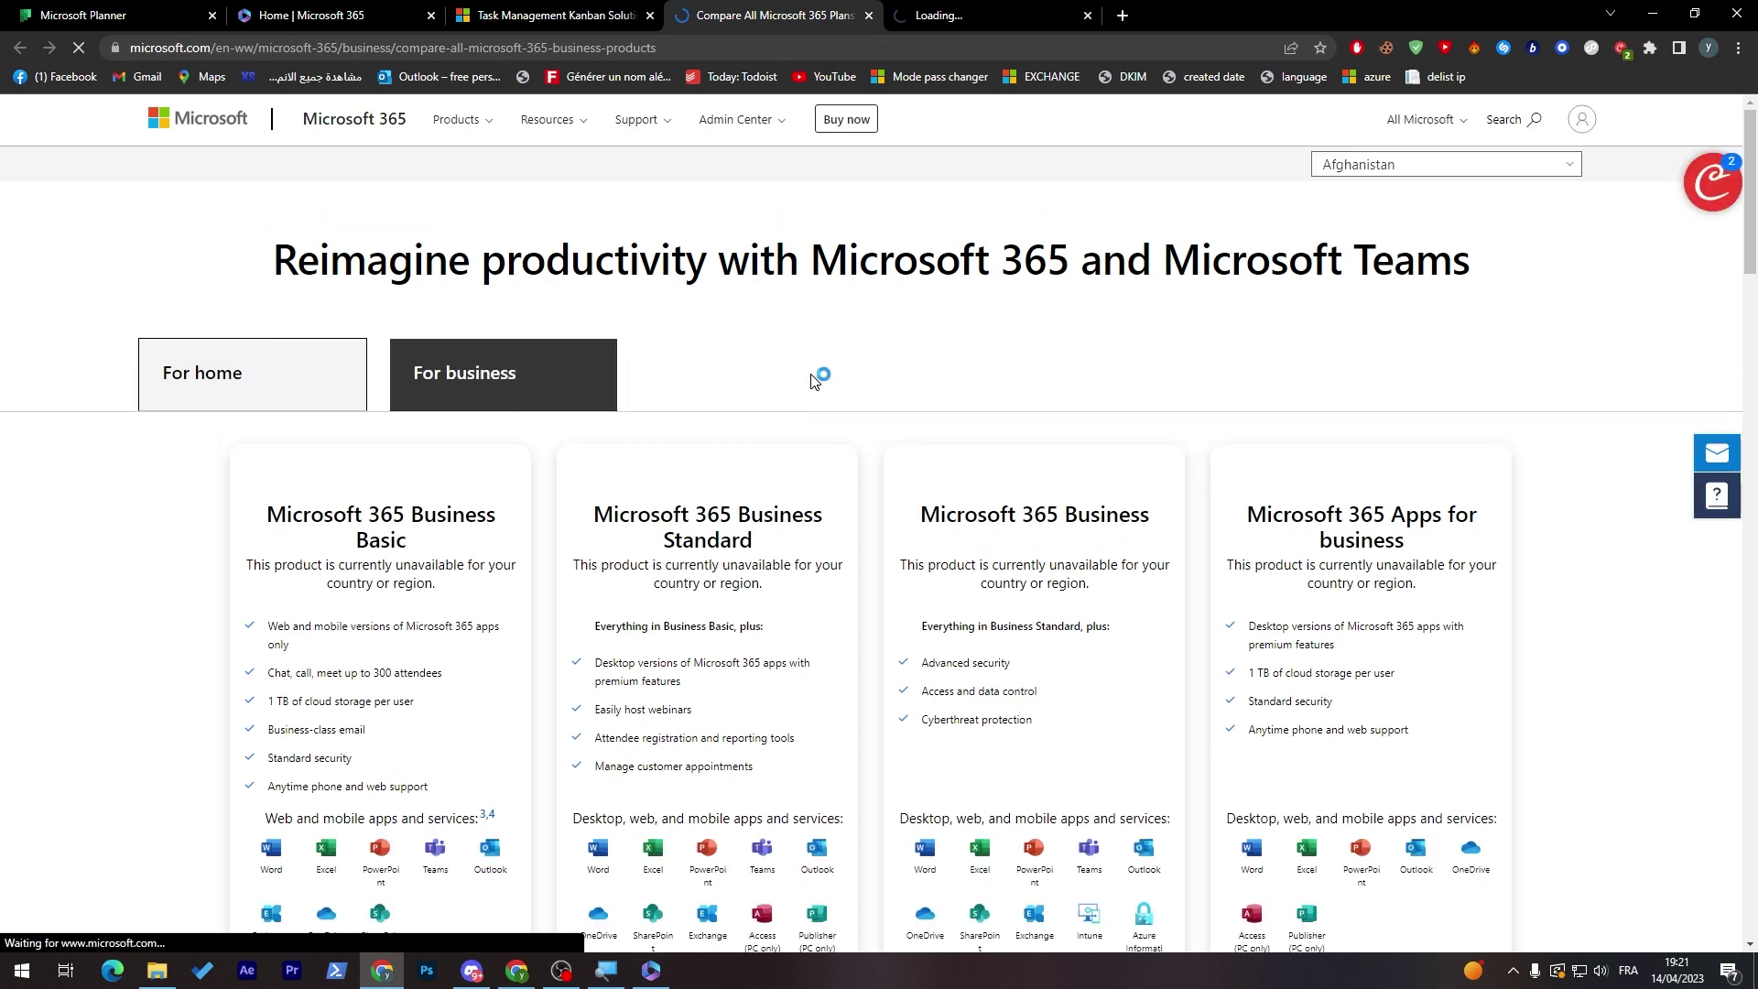
# - Review business plan prices: Basic USD$6.00, Standard USD$12.50, Premium USD$22.00 per user/month
pyautogui.scroll(-8, 1594, 437)
pyautogui.scroll(6, 1726, 213)
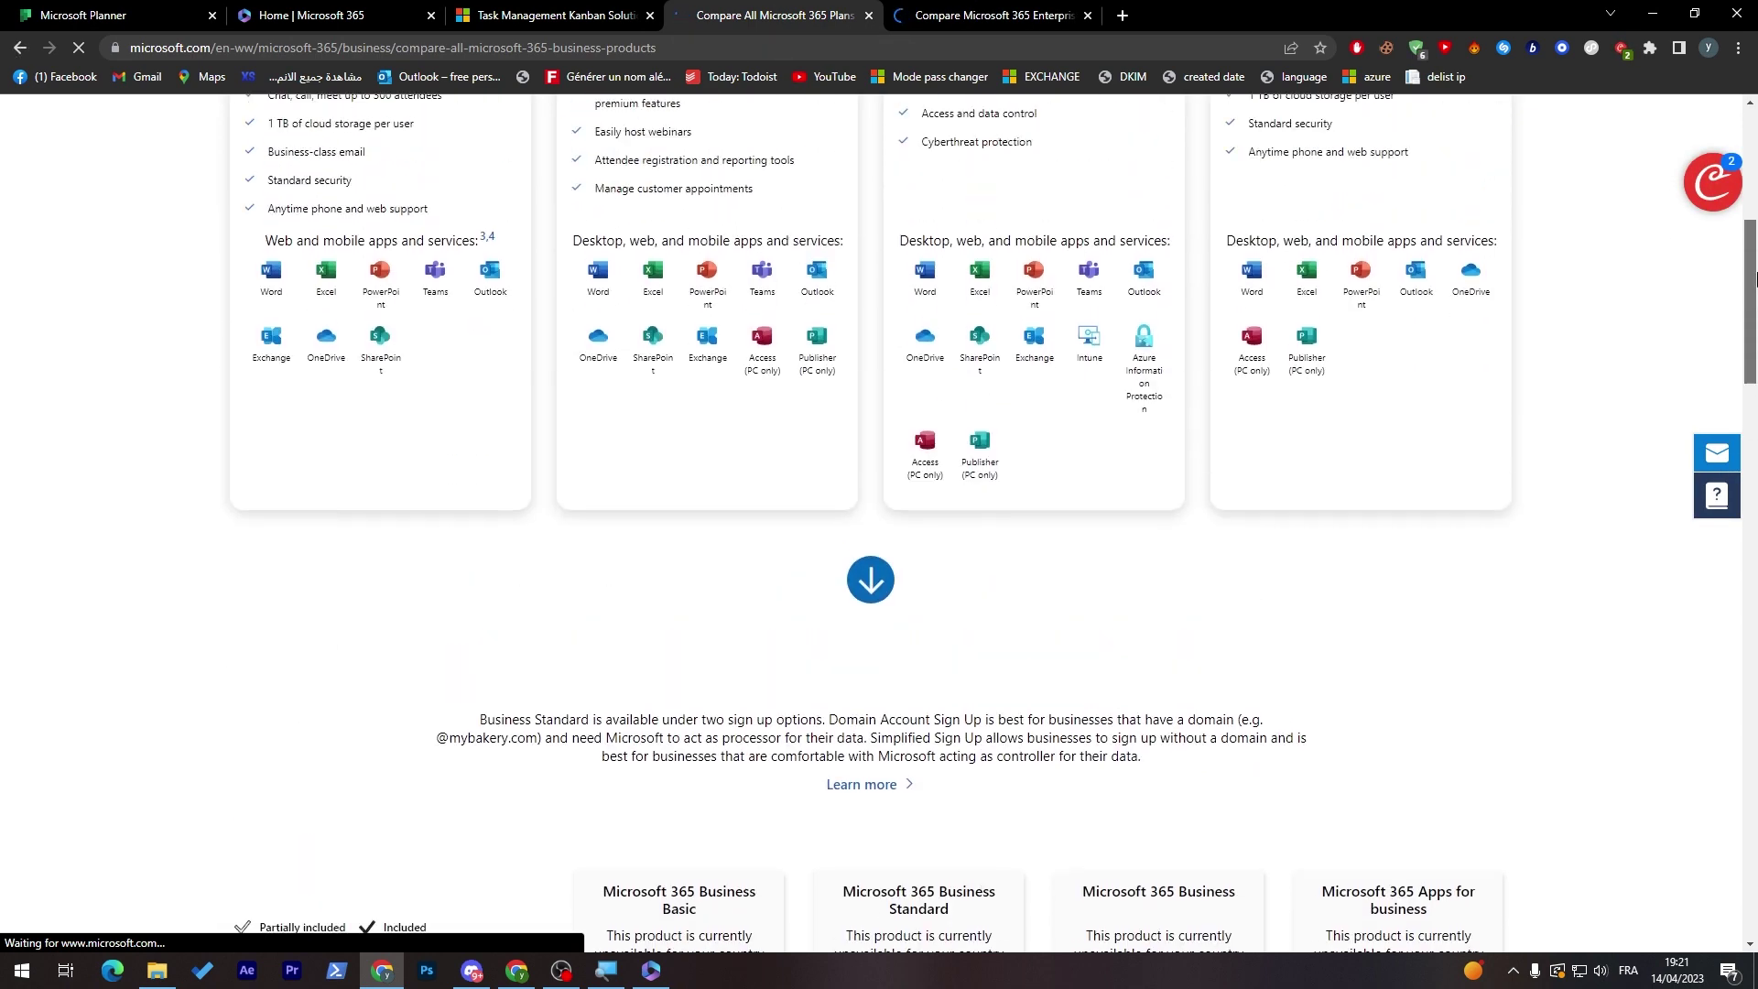
pyautogui.click(1727, 213)
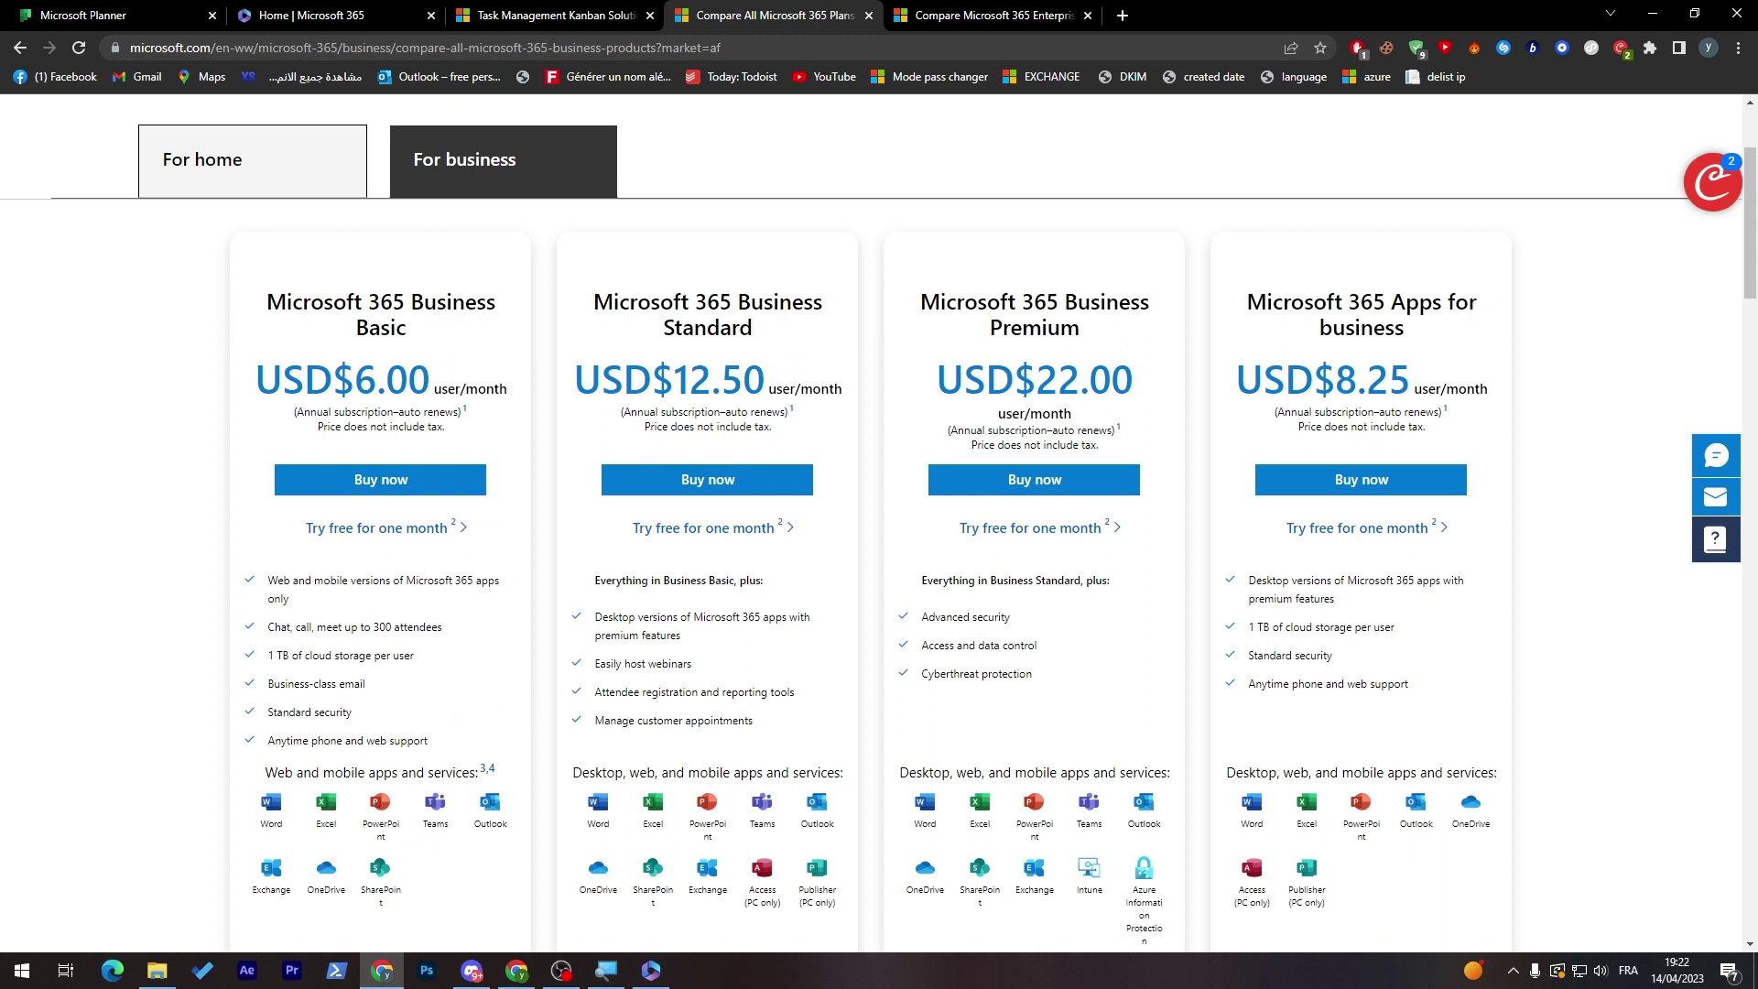
pyautogui.doubleClick(721, 383)
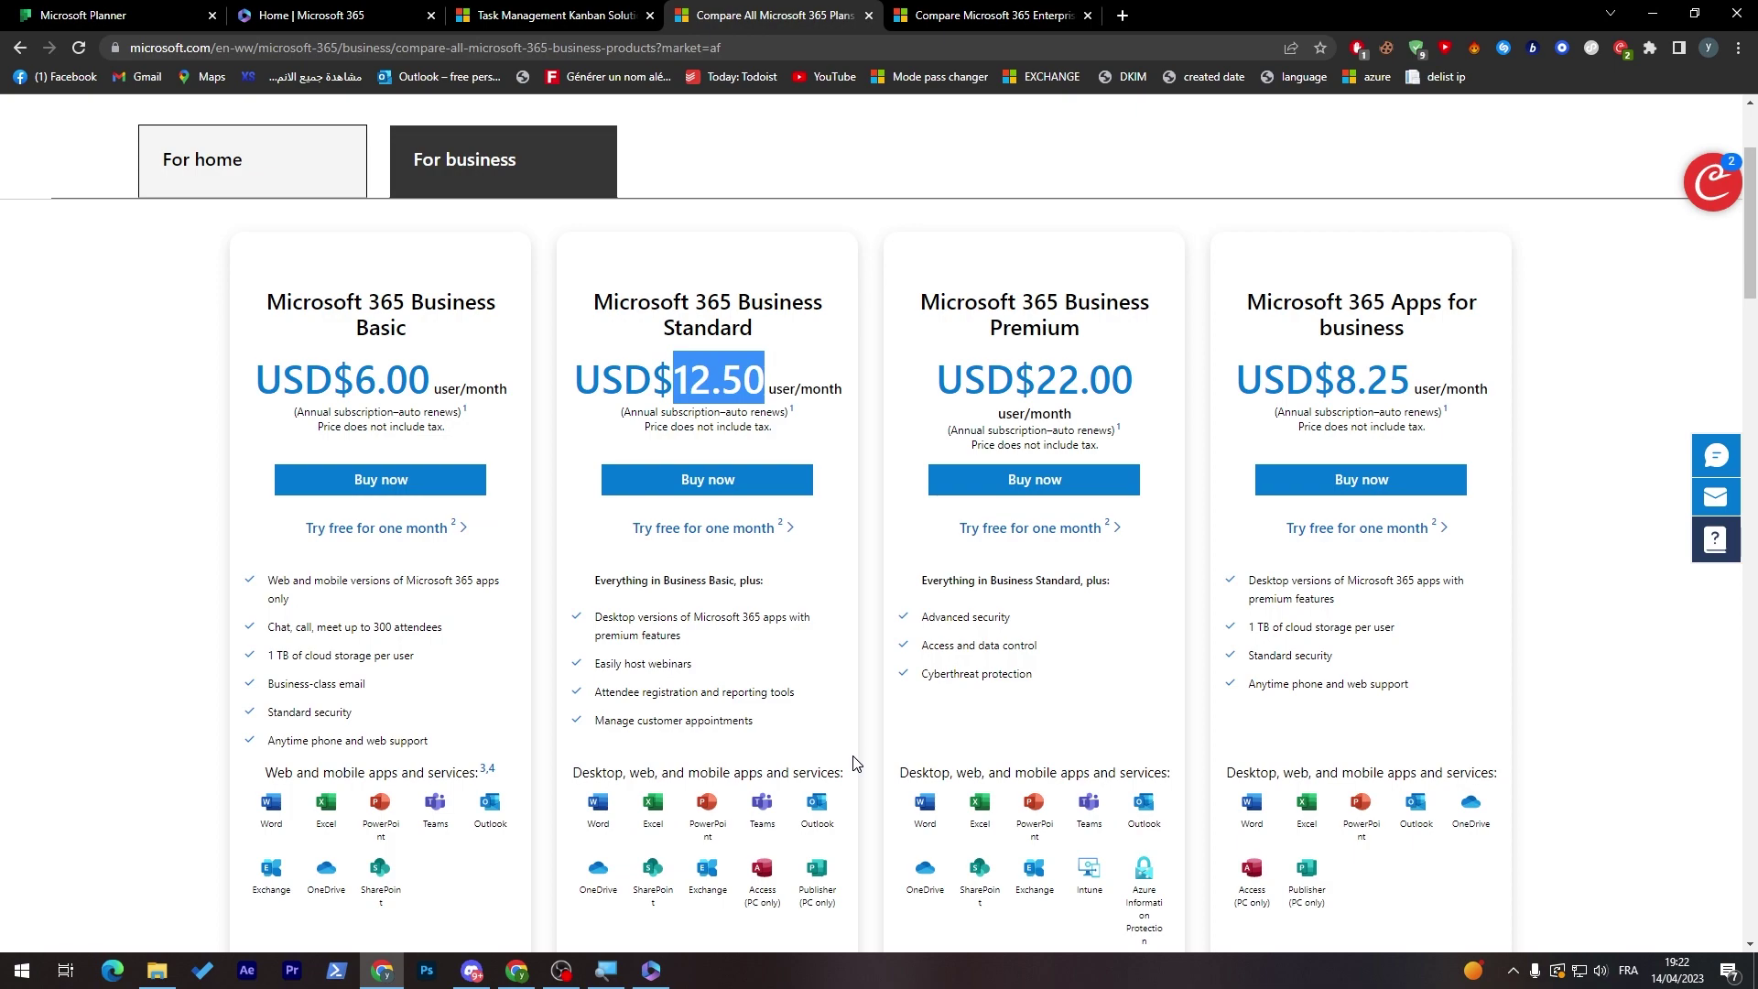
pyautogui.moveTo(1749, 299); pyautogui.dragTo(1743, 383)
pyautogui.scroll(1, 1743, 383)
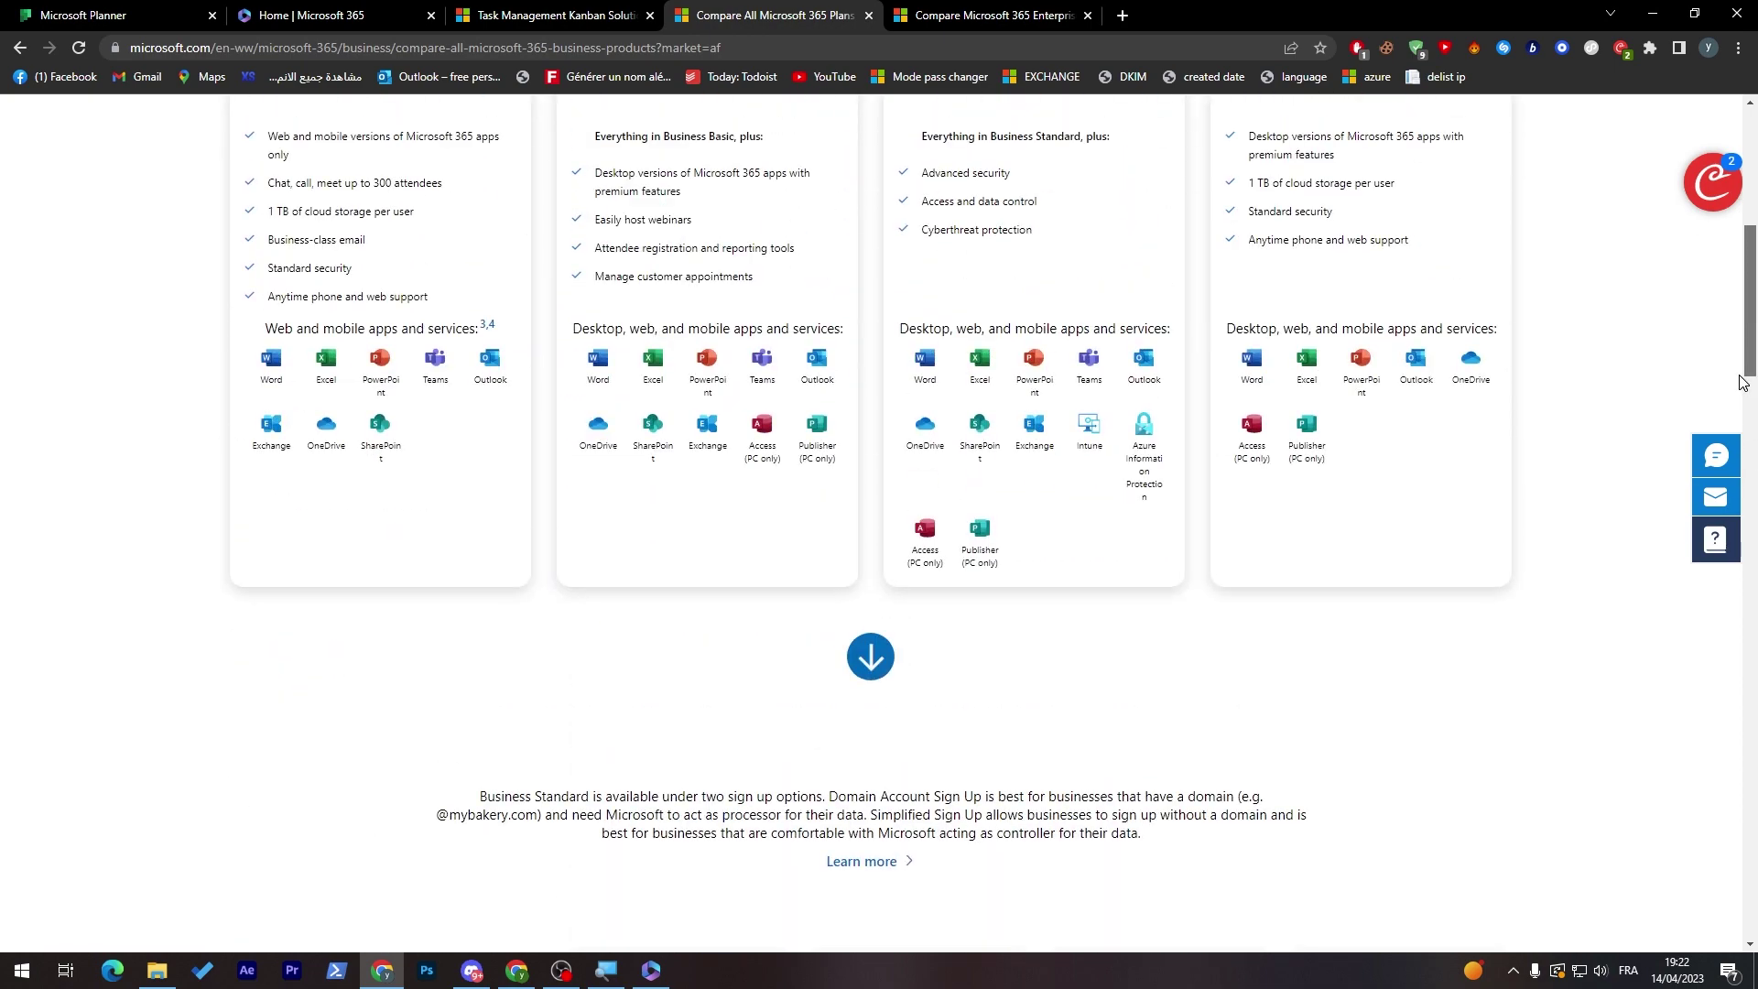
pyautogui.scroll(3, 1742, 383)
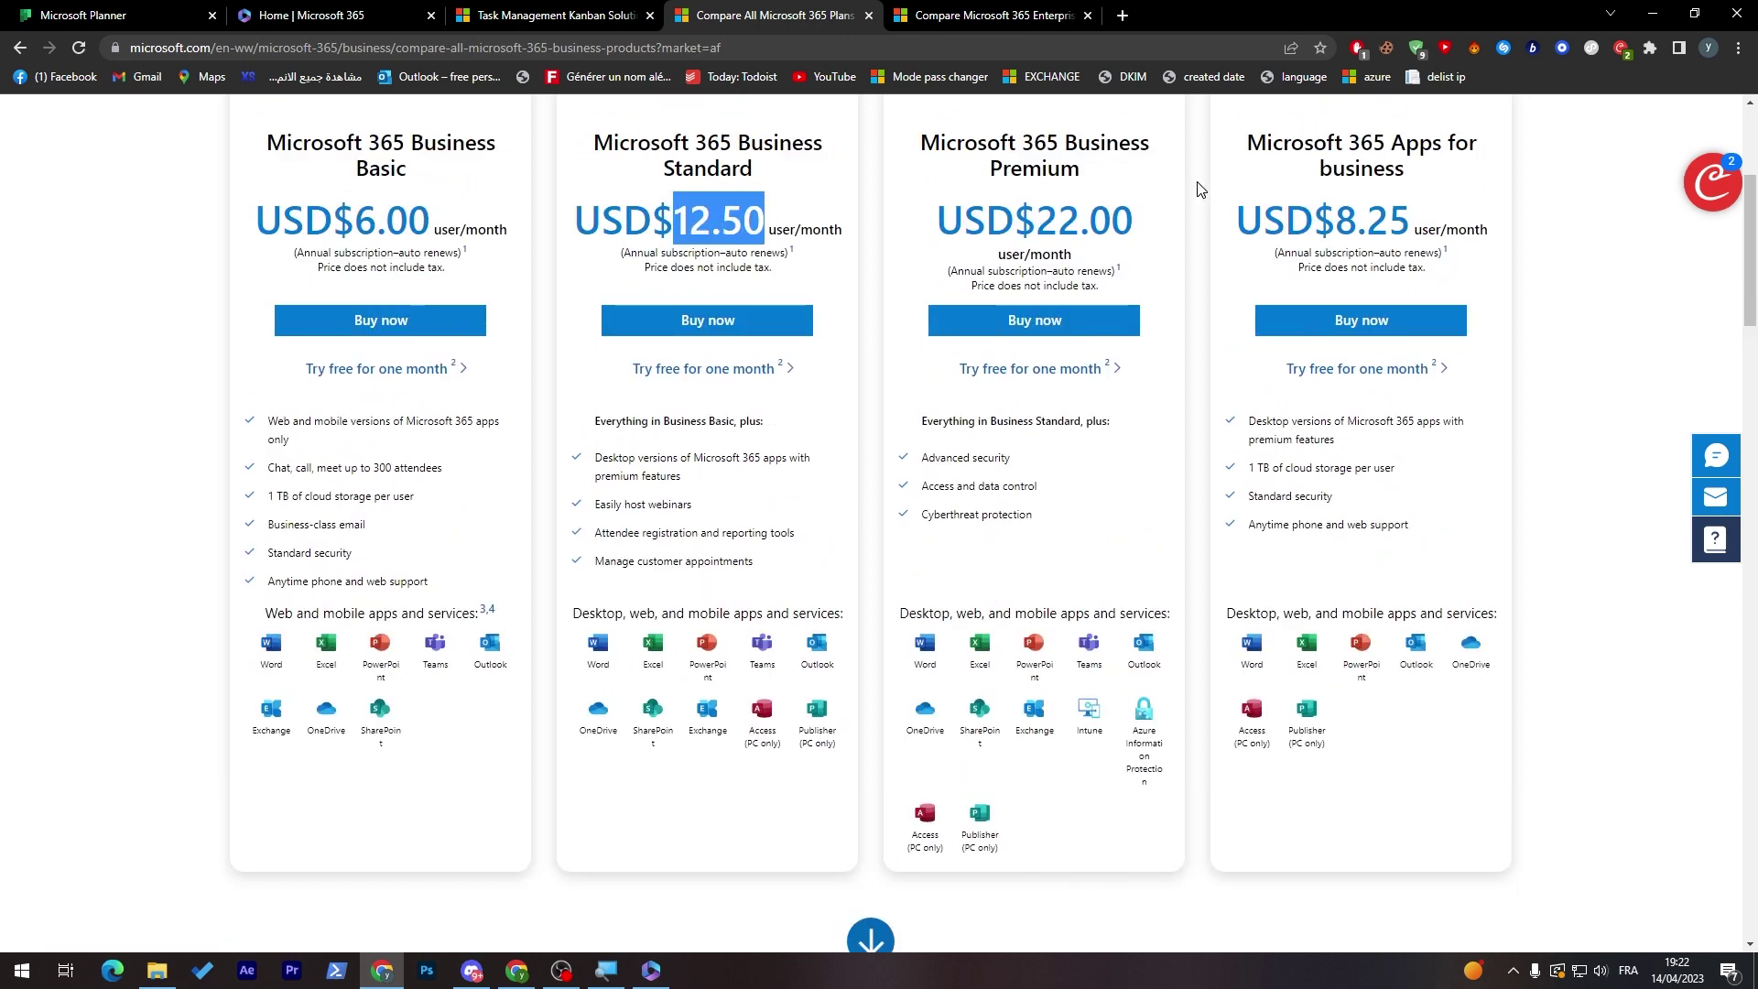
pyautogui.moveTo(1058, 219); pyautogui.dragTo(774, 210)
pyautogui.click(1132, 245)
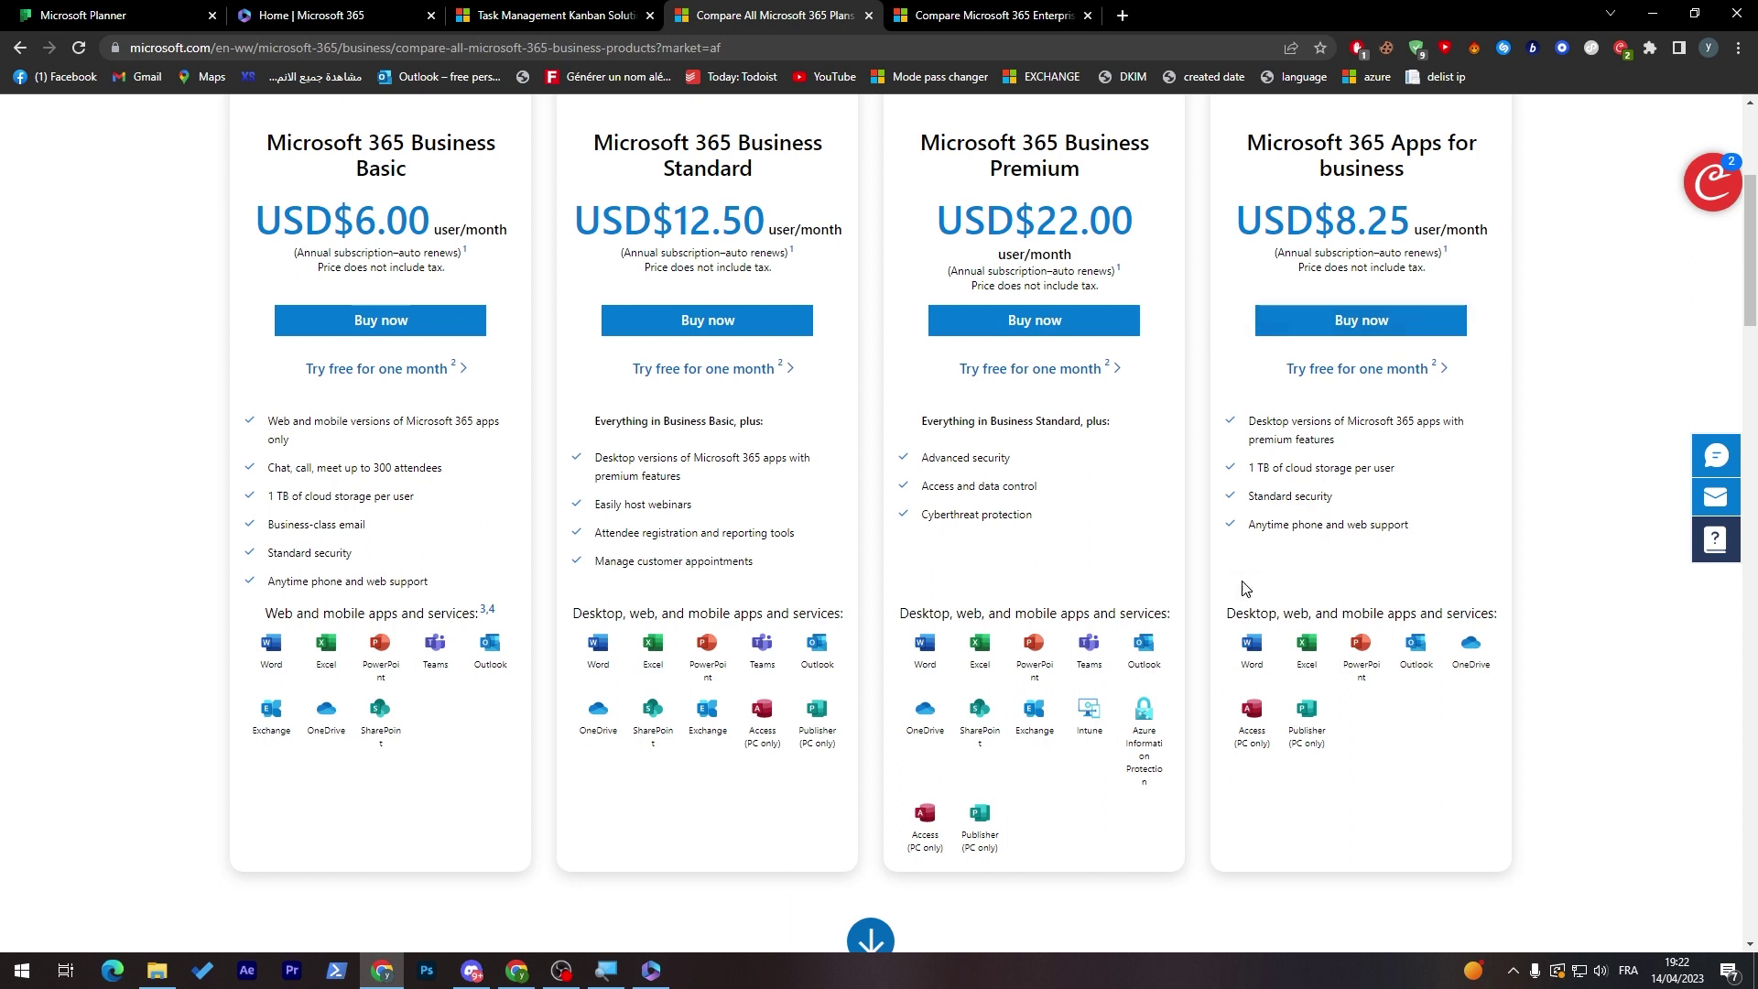
pyautogui.moveTo(1750, 252); pyautogui.dragTo(1750, 187)
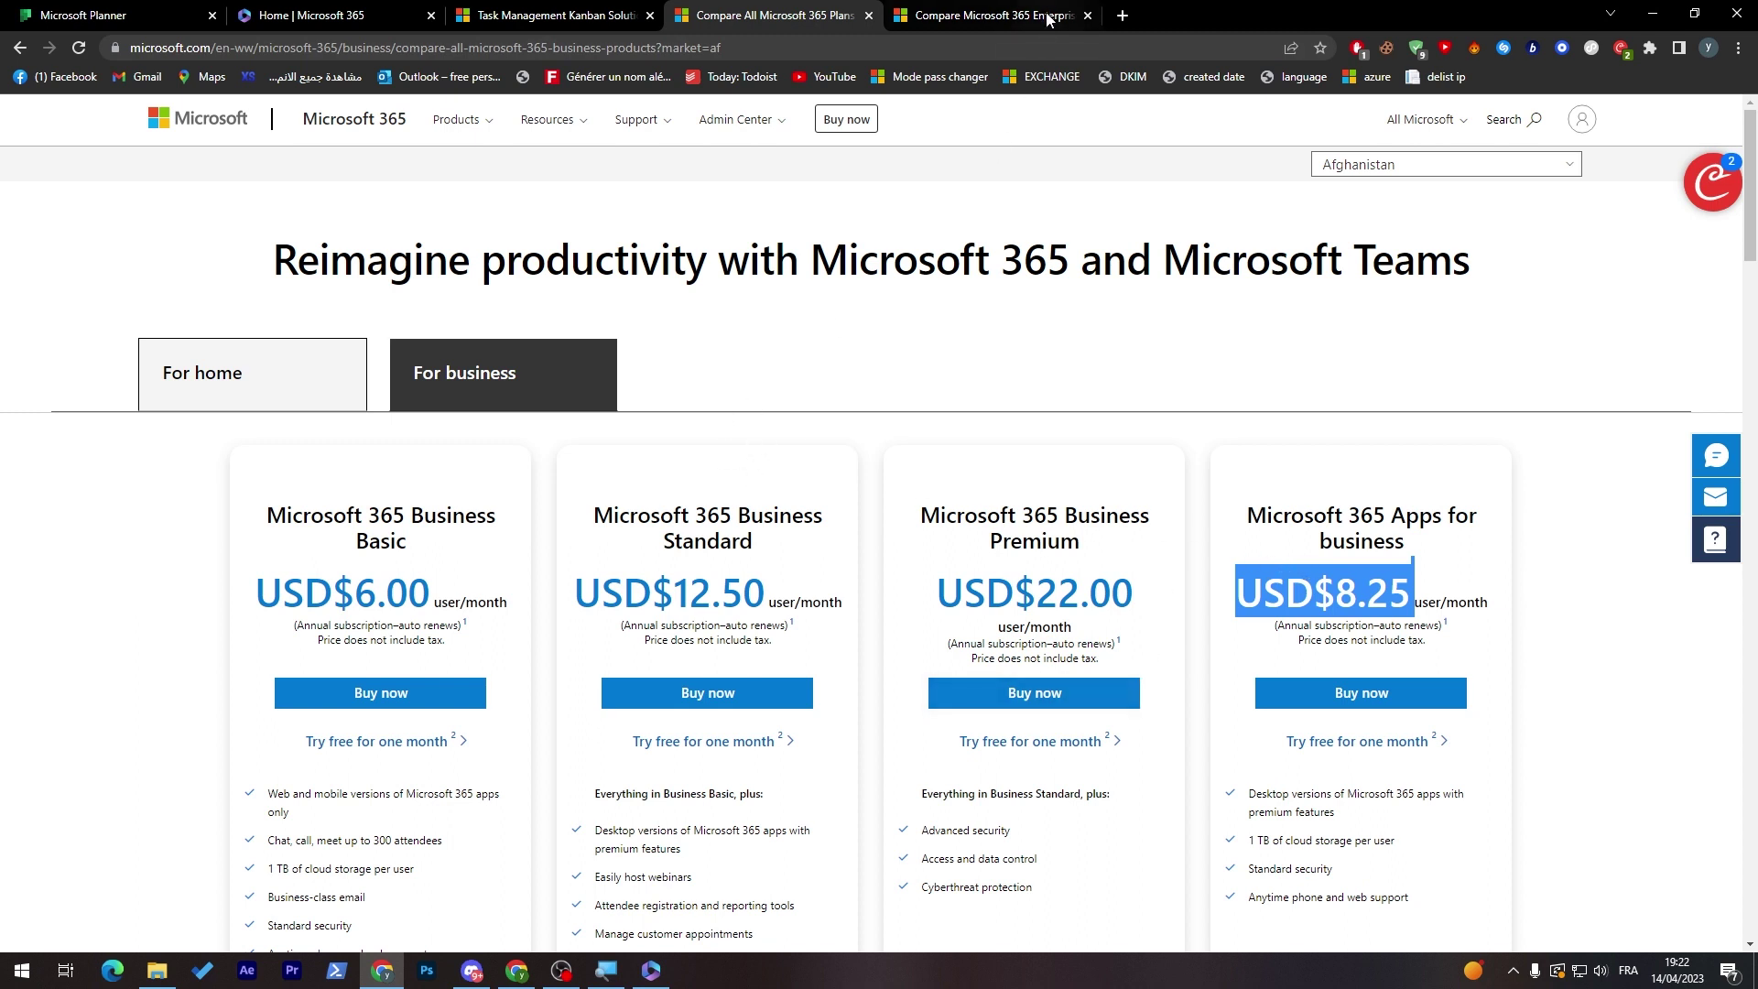
# - Browse the enterprise comparison table: E3 USD$36.00, F3 USD$8.00, E5 unavailable in Afghanistan
pyautogui.click(931, 19)
pyautogui.click(1756, 264)
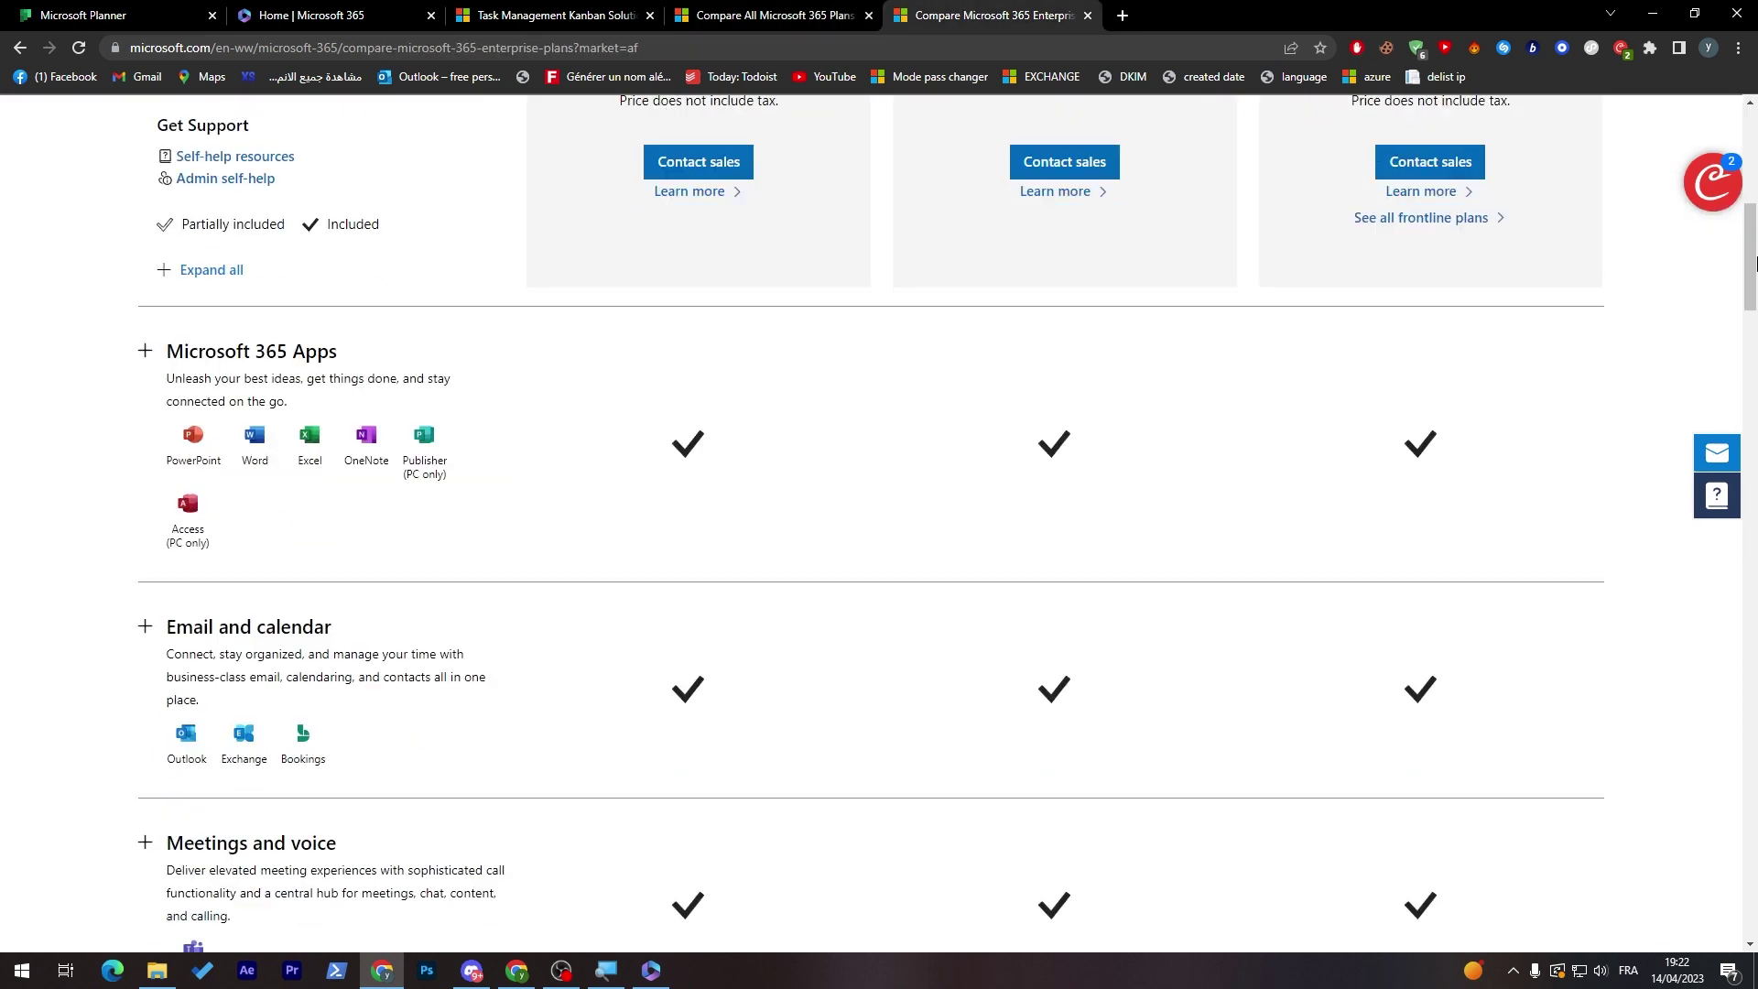
pyautogui.moveTo(1755, 264); pyautogui.dragTo(1756, 194)
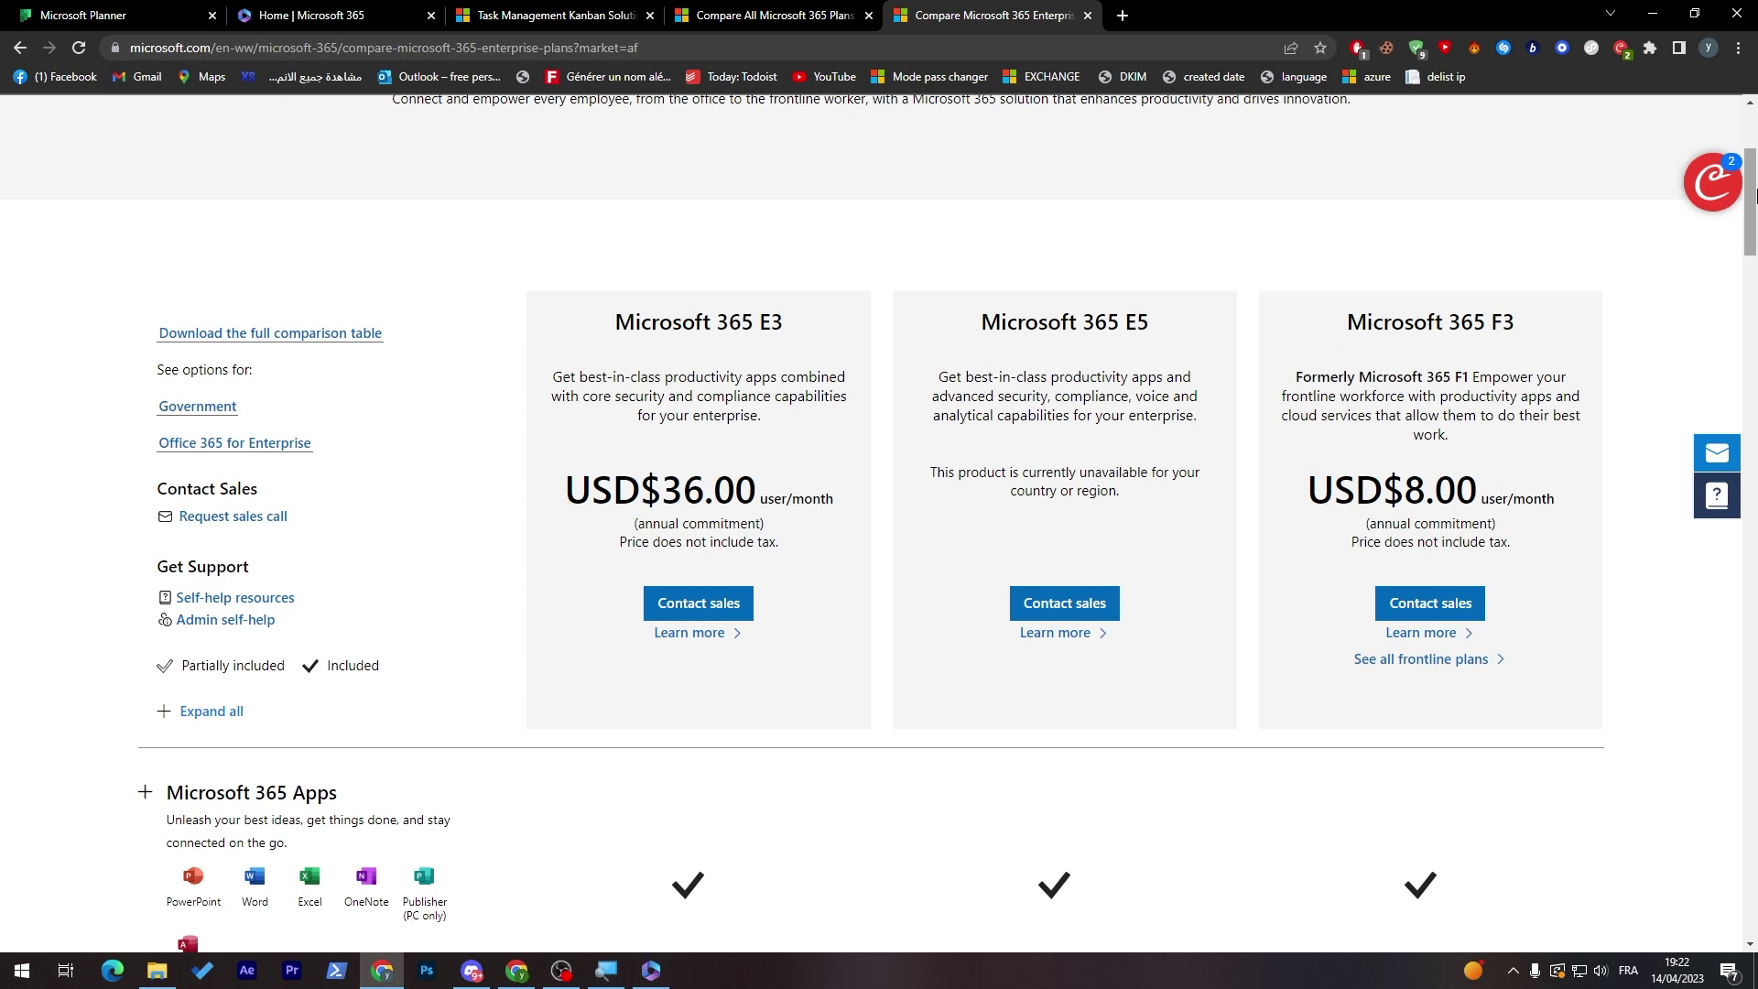
pyautogui.moveTo(1754, 192); pyautogui.dragTo(1753, 247)
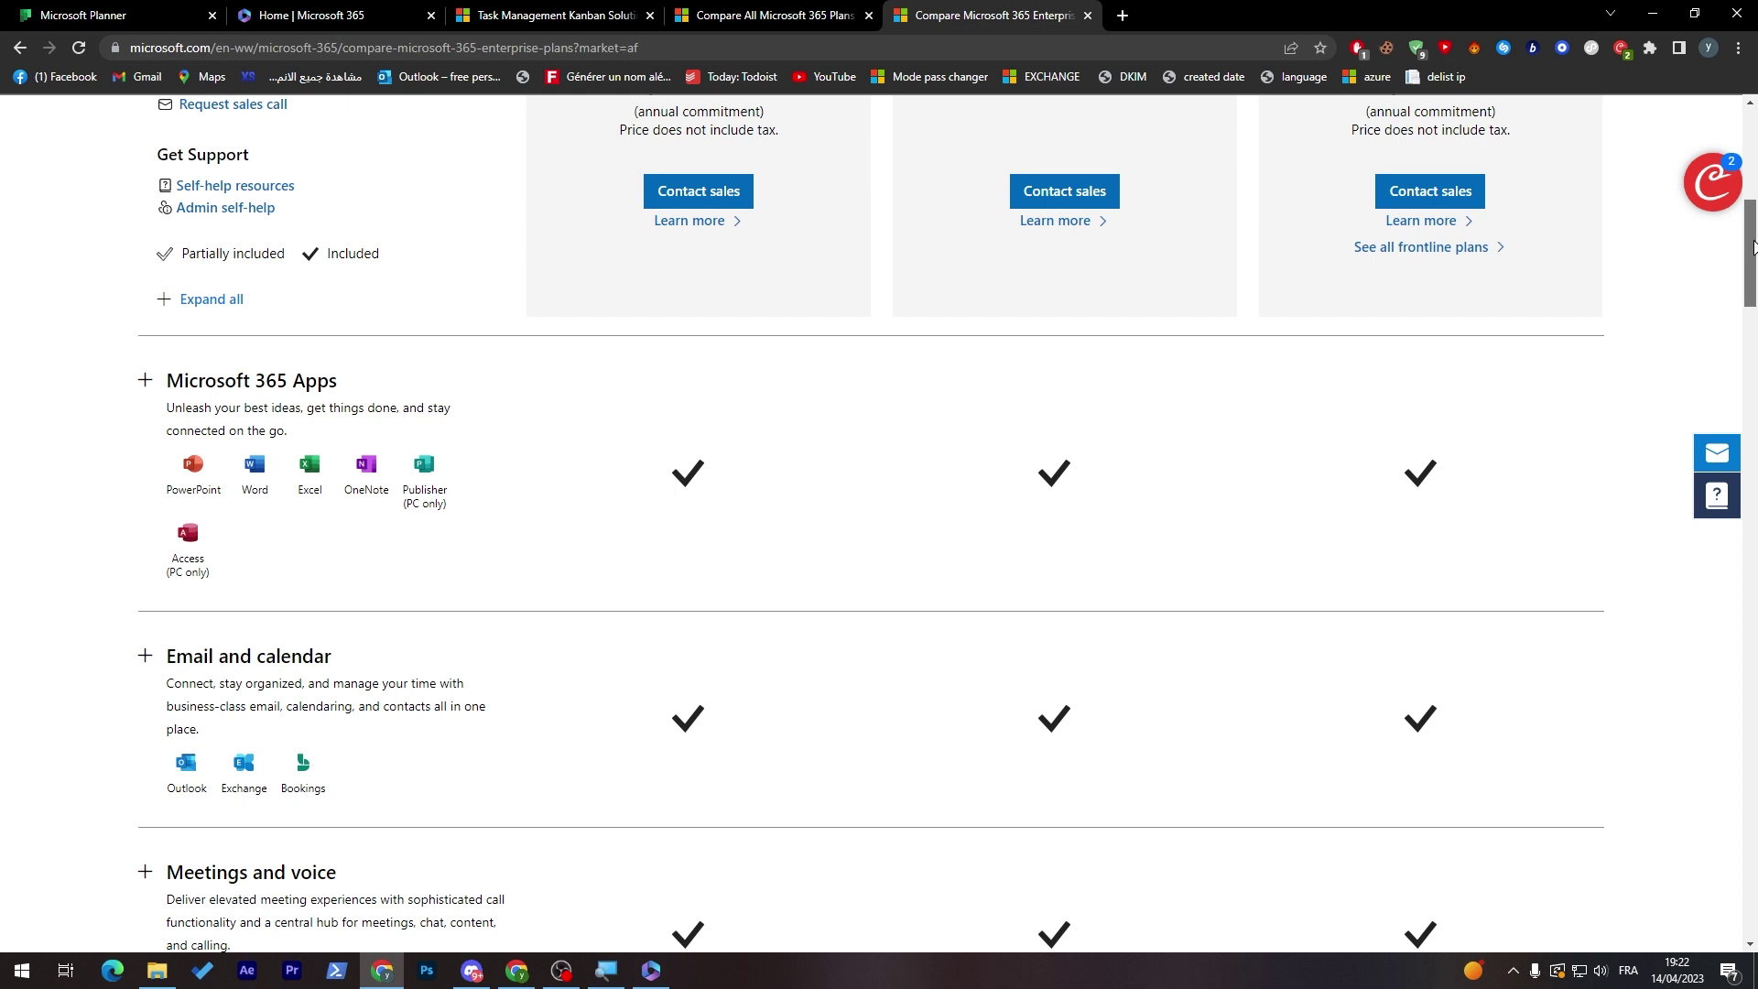
pyautogui.moveTo(1754, 247); pyautogui.dragTo(1752, 391)
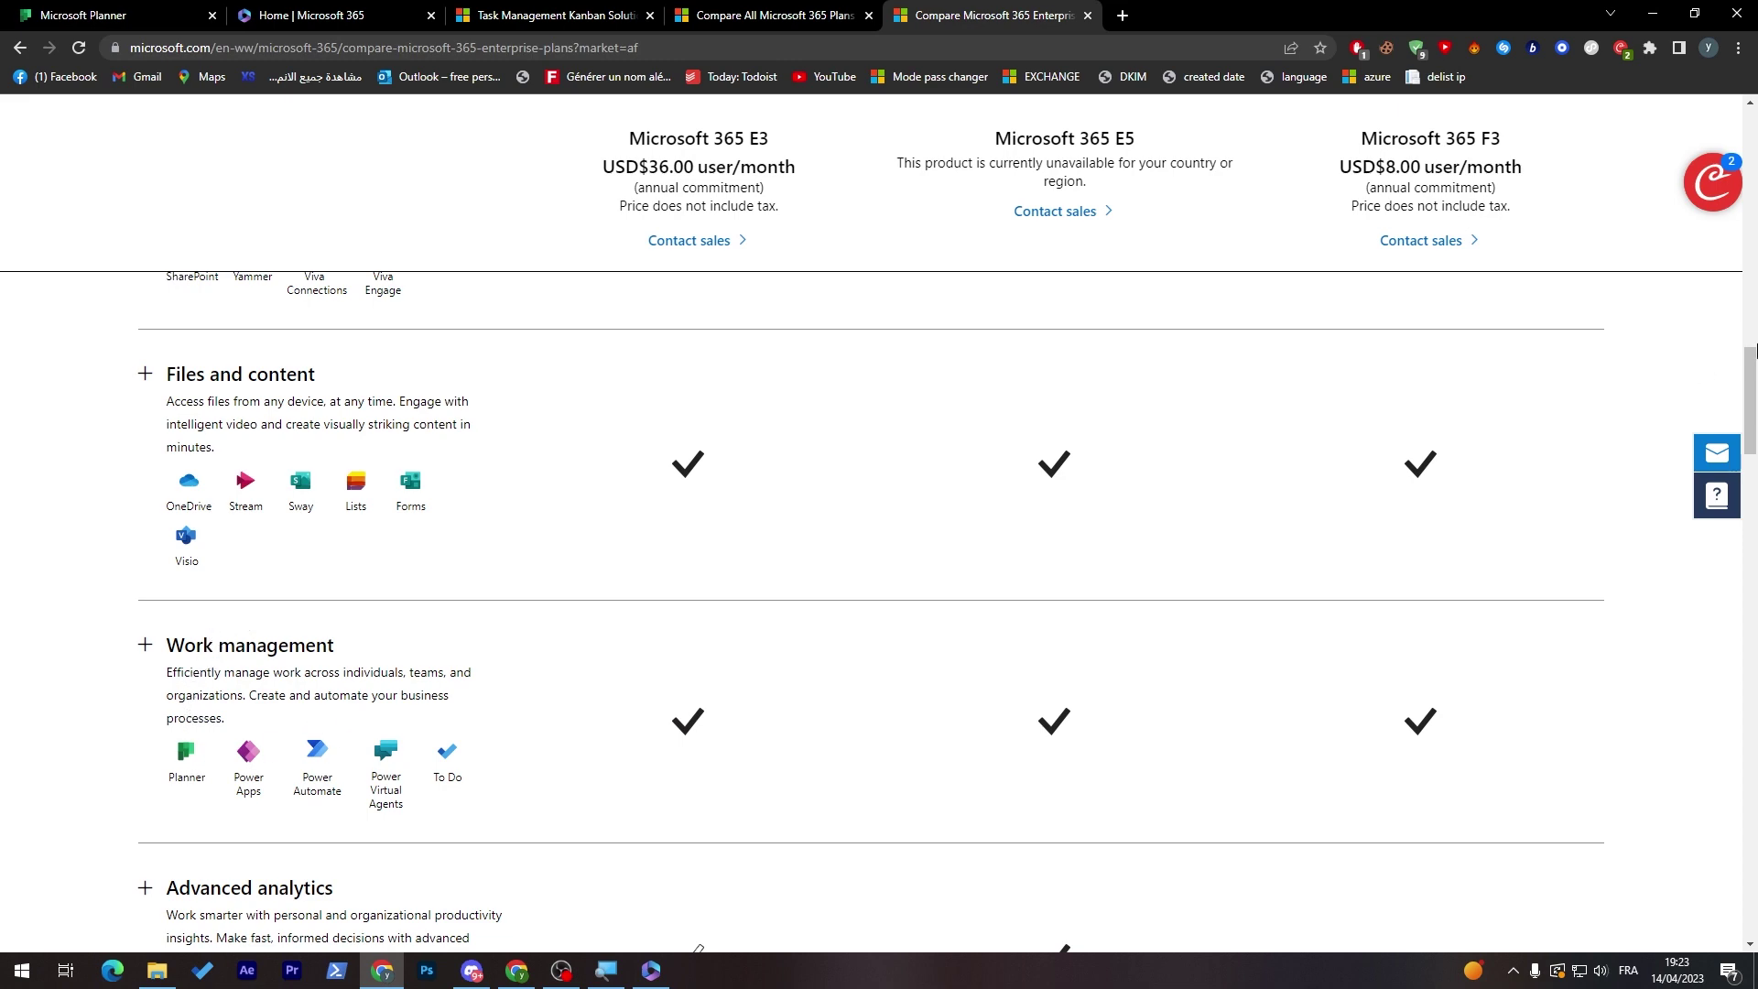
pyautogui.moveTo(1752, 394); pyautogui.dragTo(1752, 146)
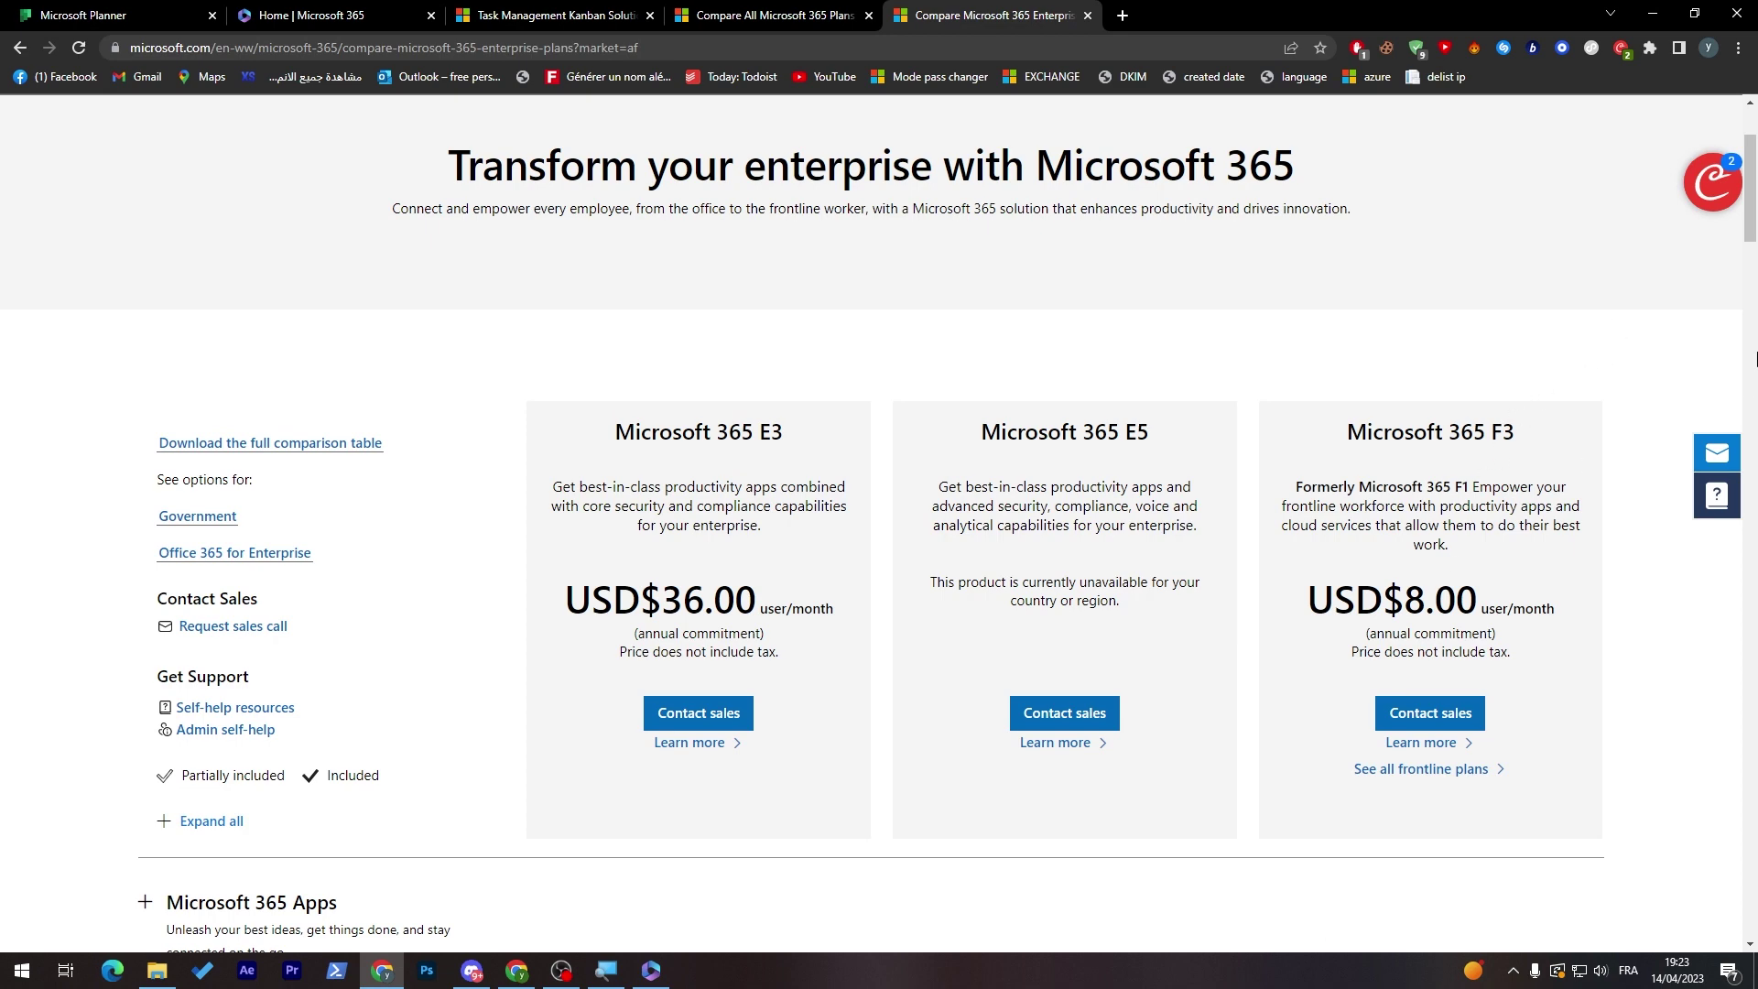
pyautogui.moveTo(1752, 188); pyautogui.dragTo(1752, 337)
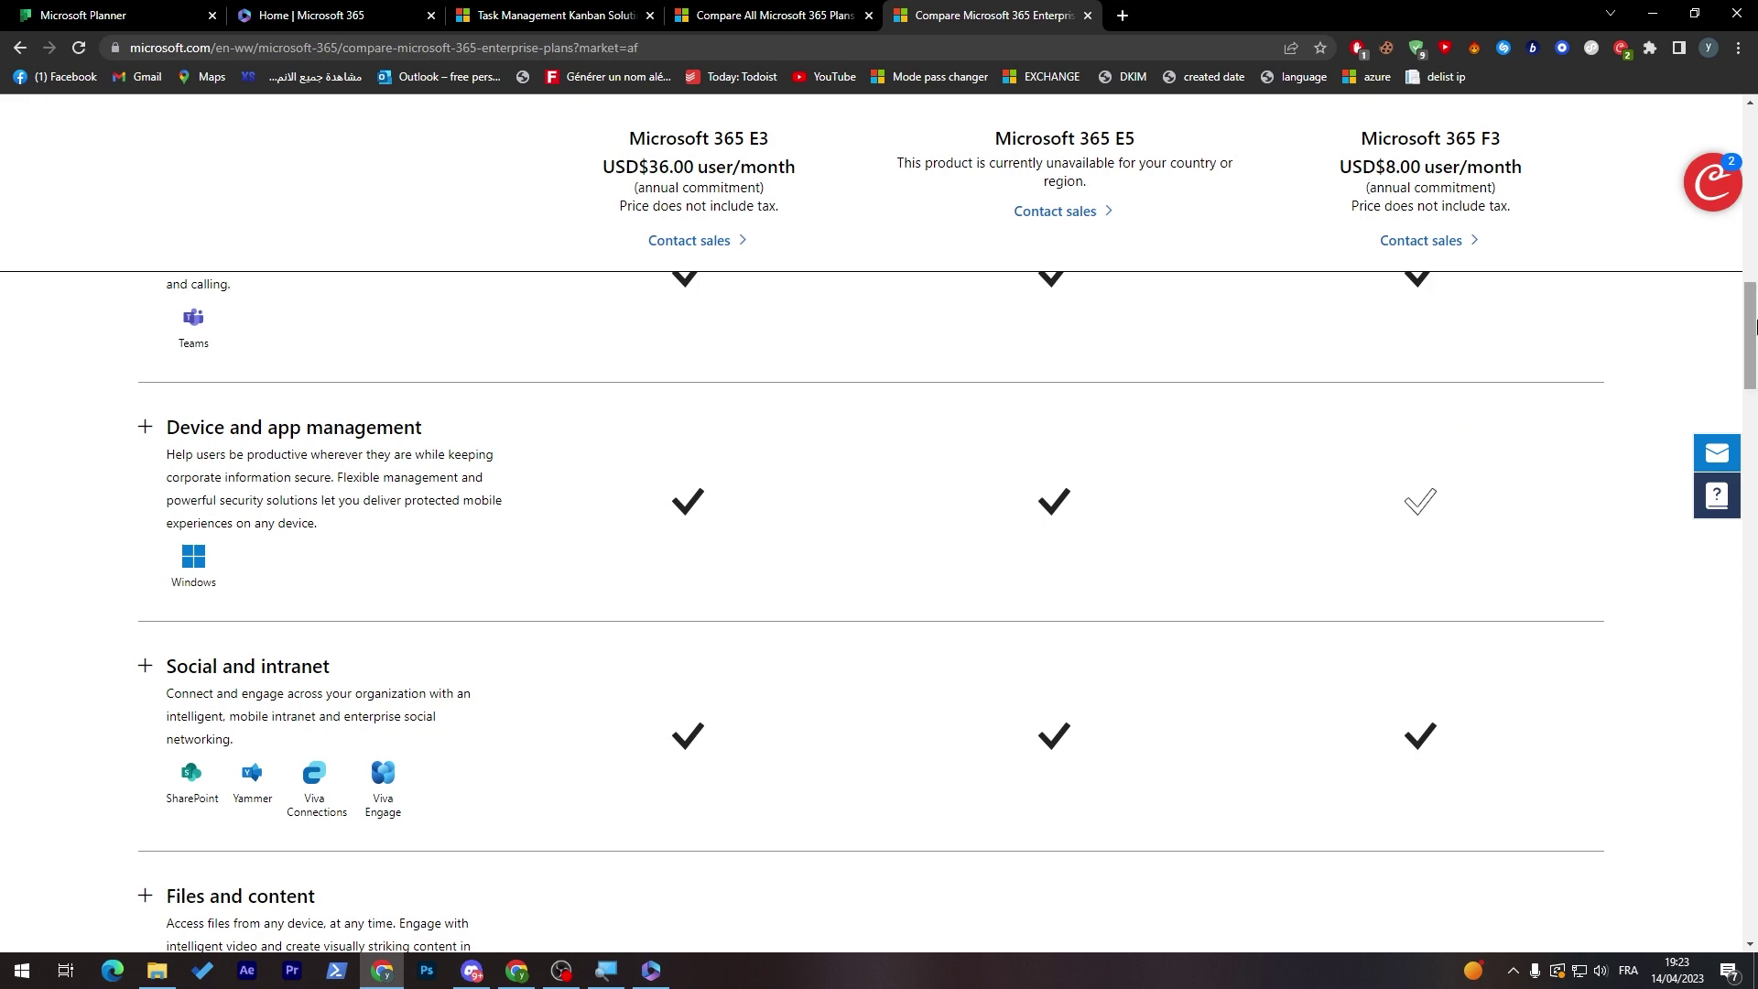
pyautogui.moveTo(1752, 323); pyautogui.dragTo(1752, 174)
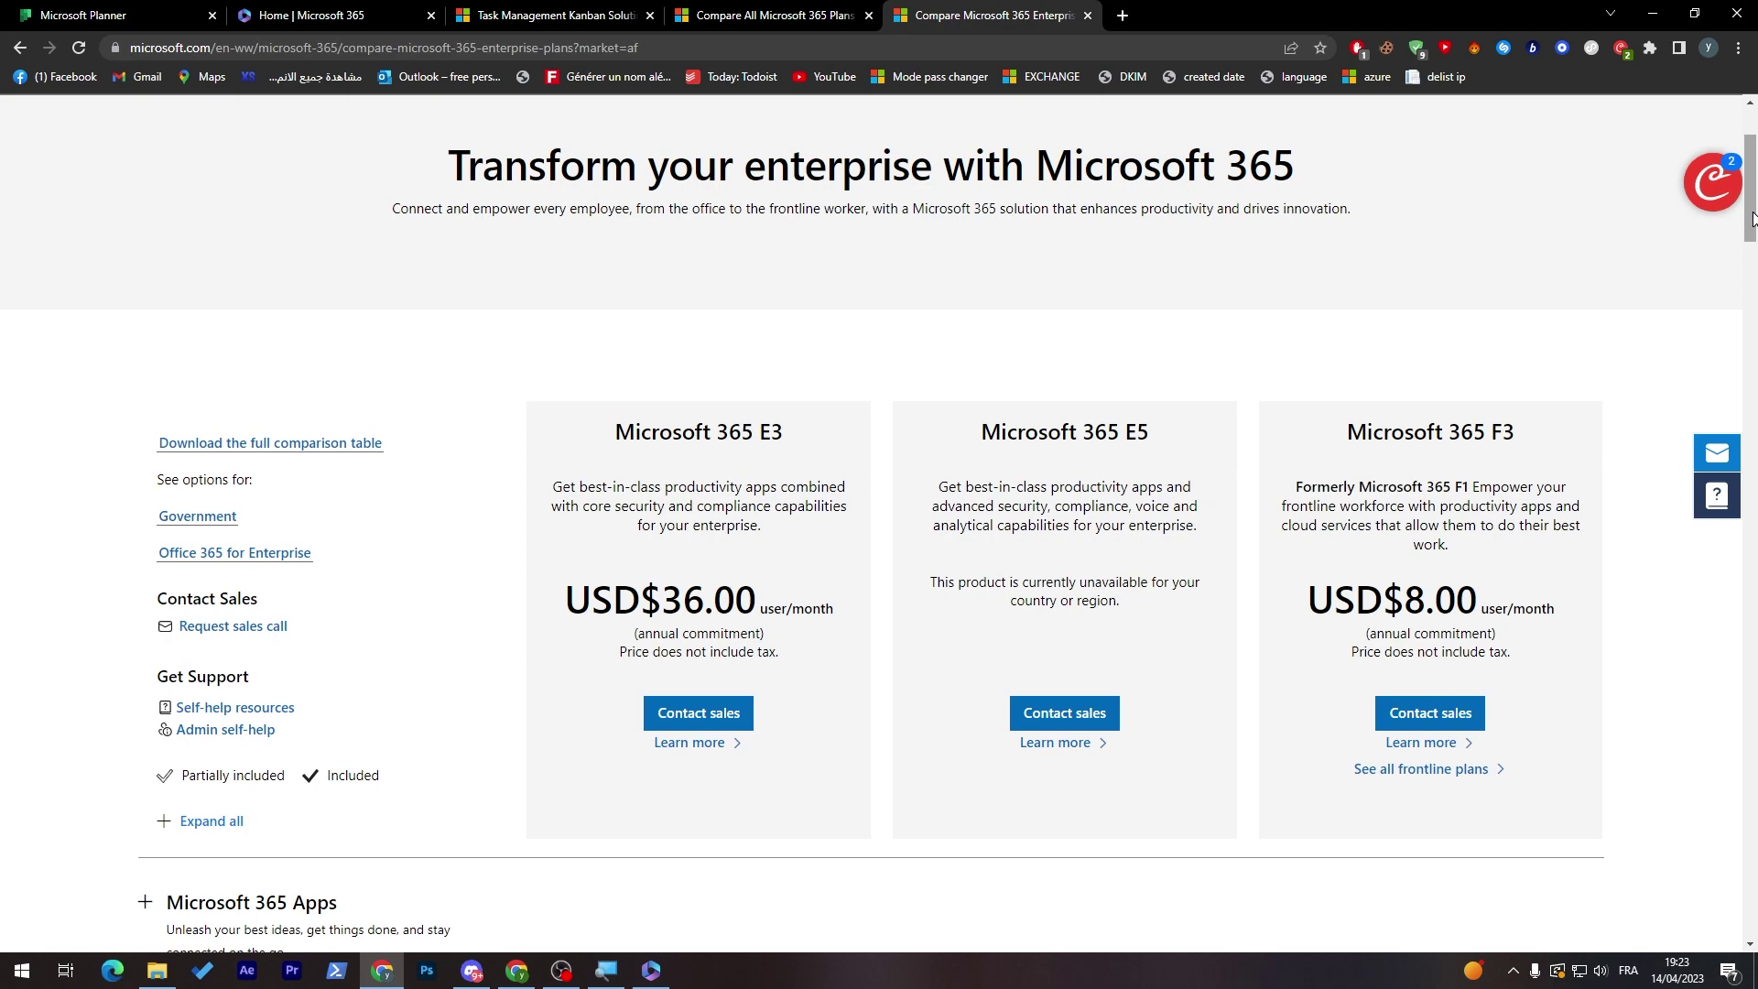
pyautogui.moveTo(1751, 216); pyautogui.dragTo(1693, 205)
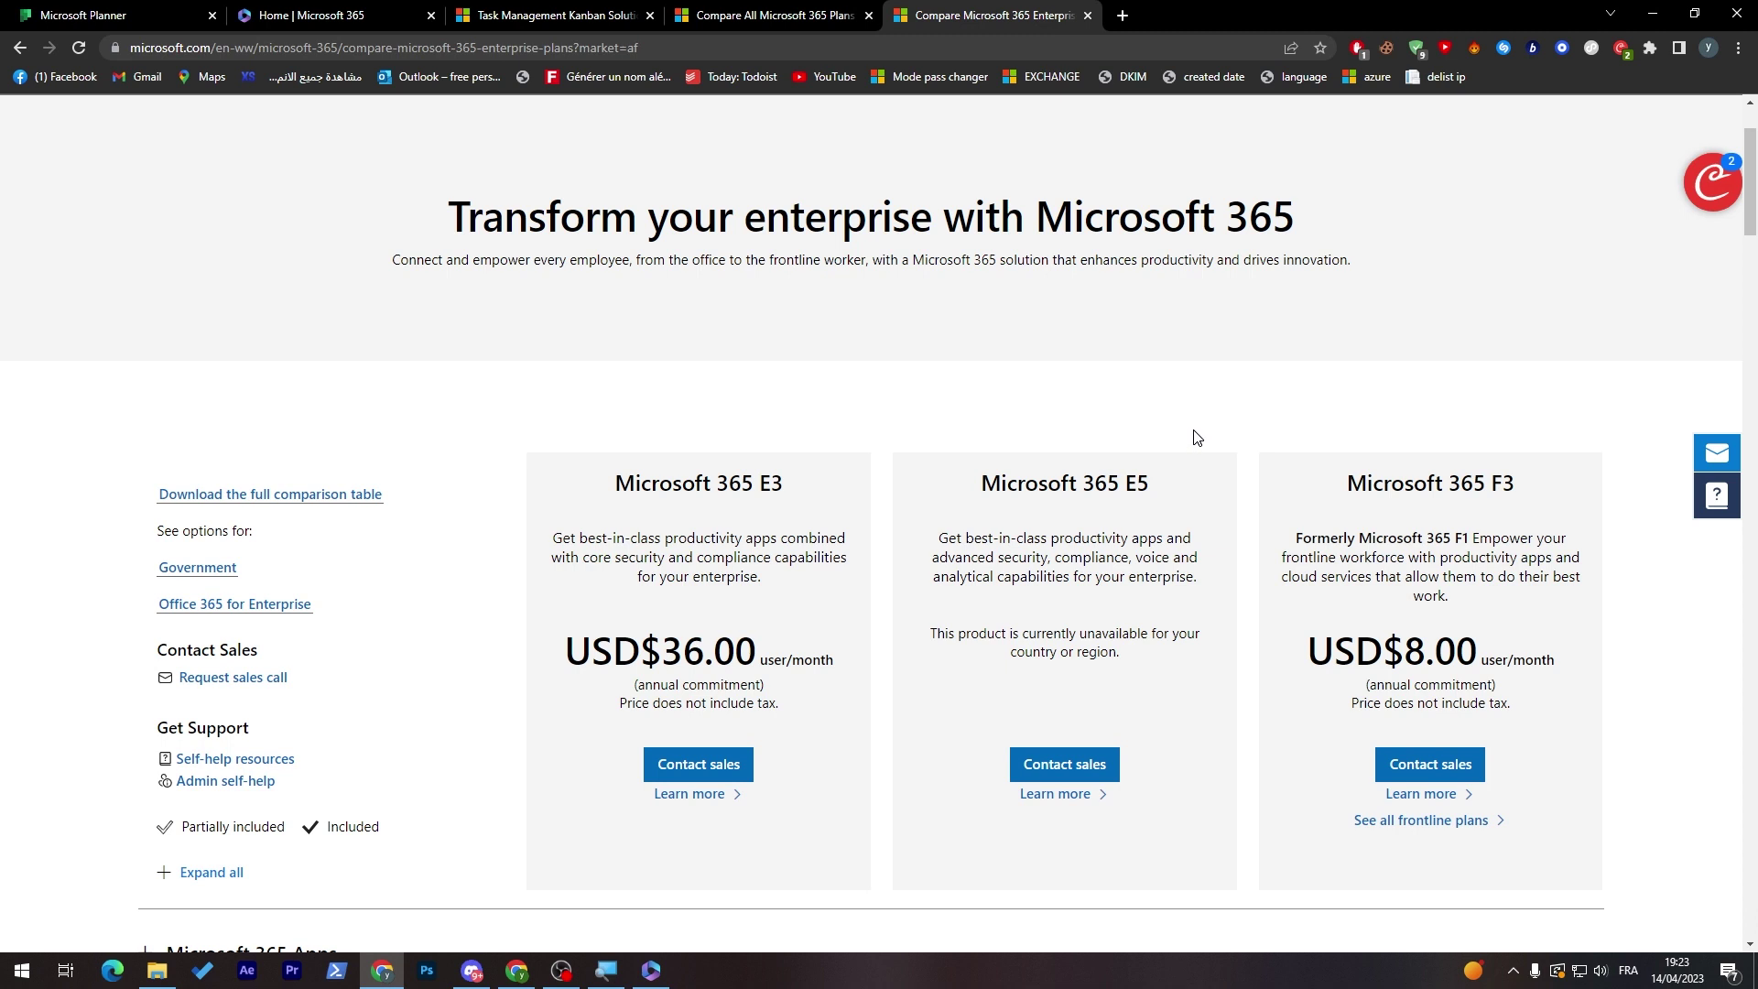
pyautogui.scroll(2, 1282, 361)
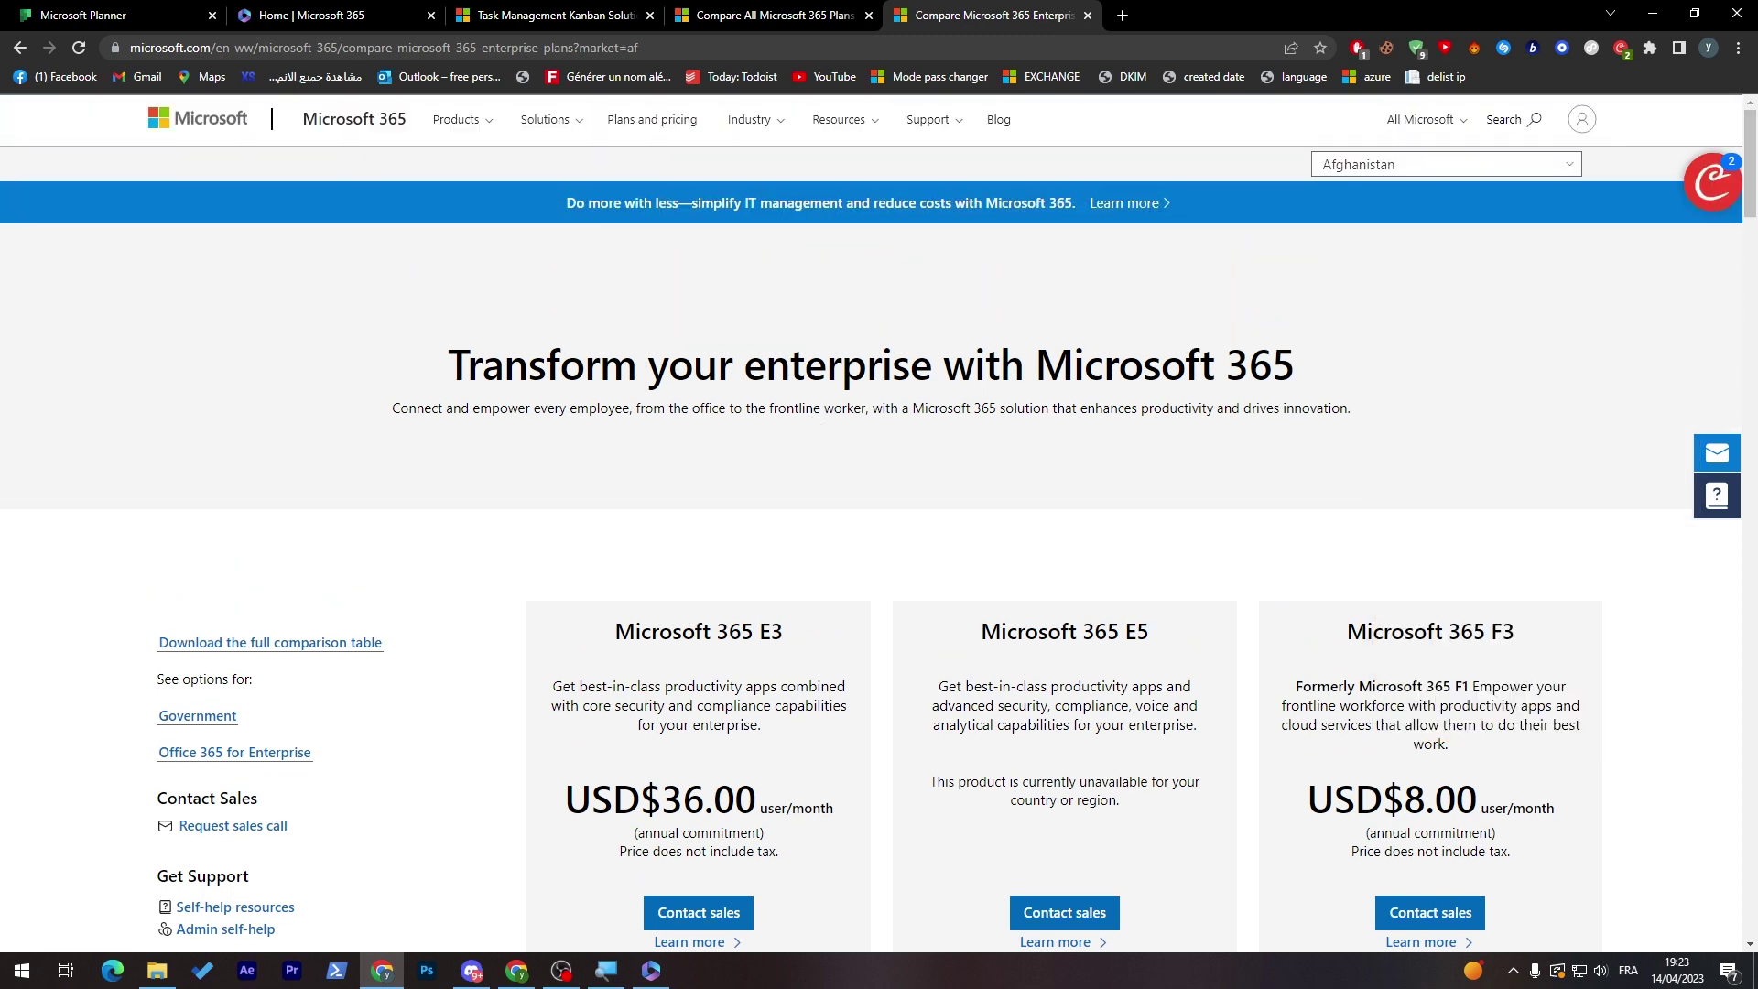
# - In a new tab, search 'microsoft planner' and preview Planner screenshots in Google Images
pyautogui.click(731, 15)
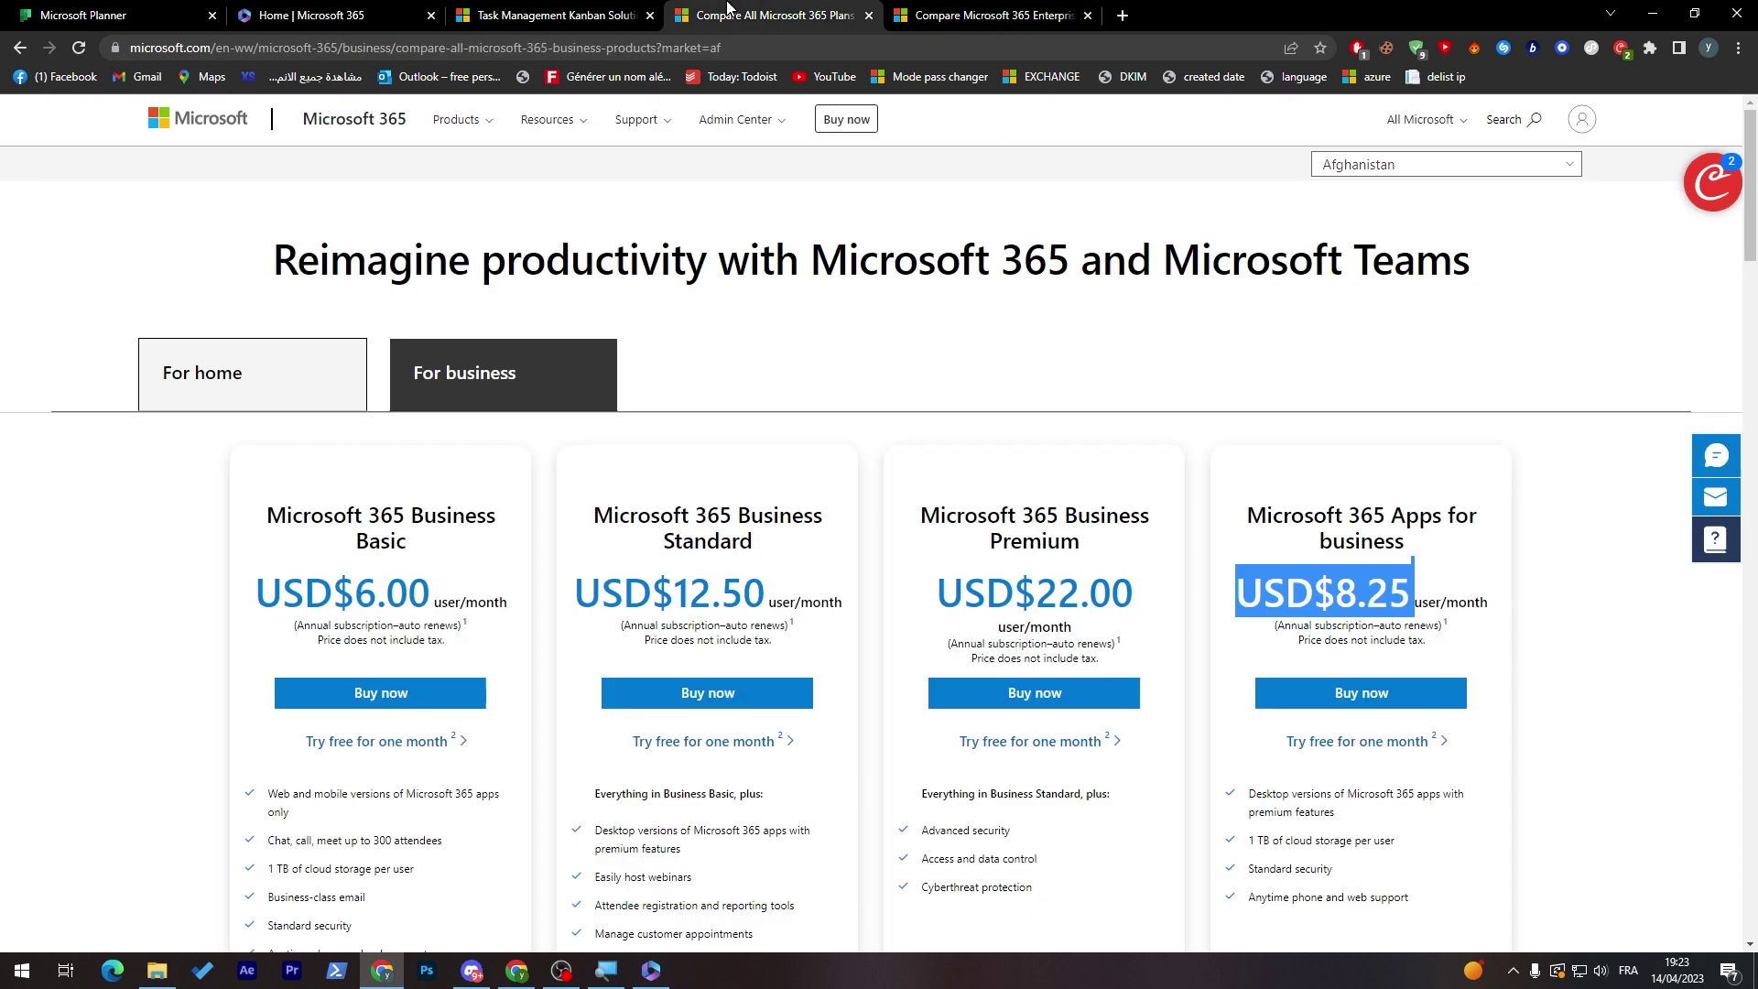
pyautogui.click(1122, 16)
pyautogui.write('micros')
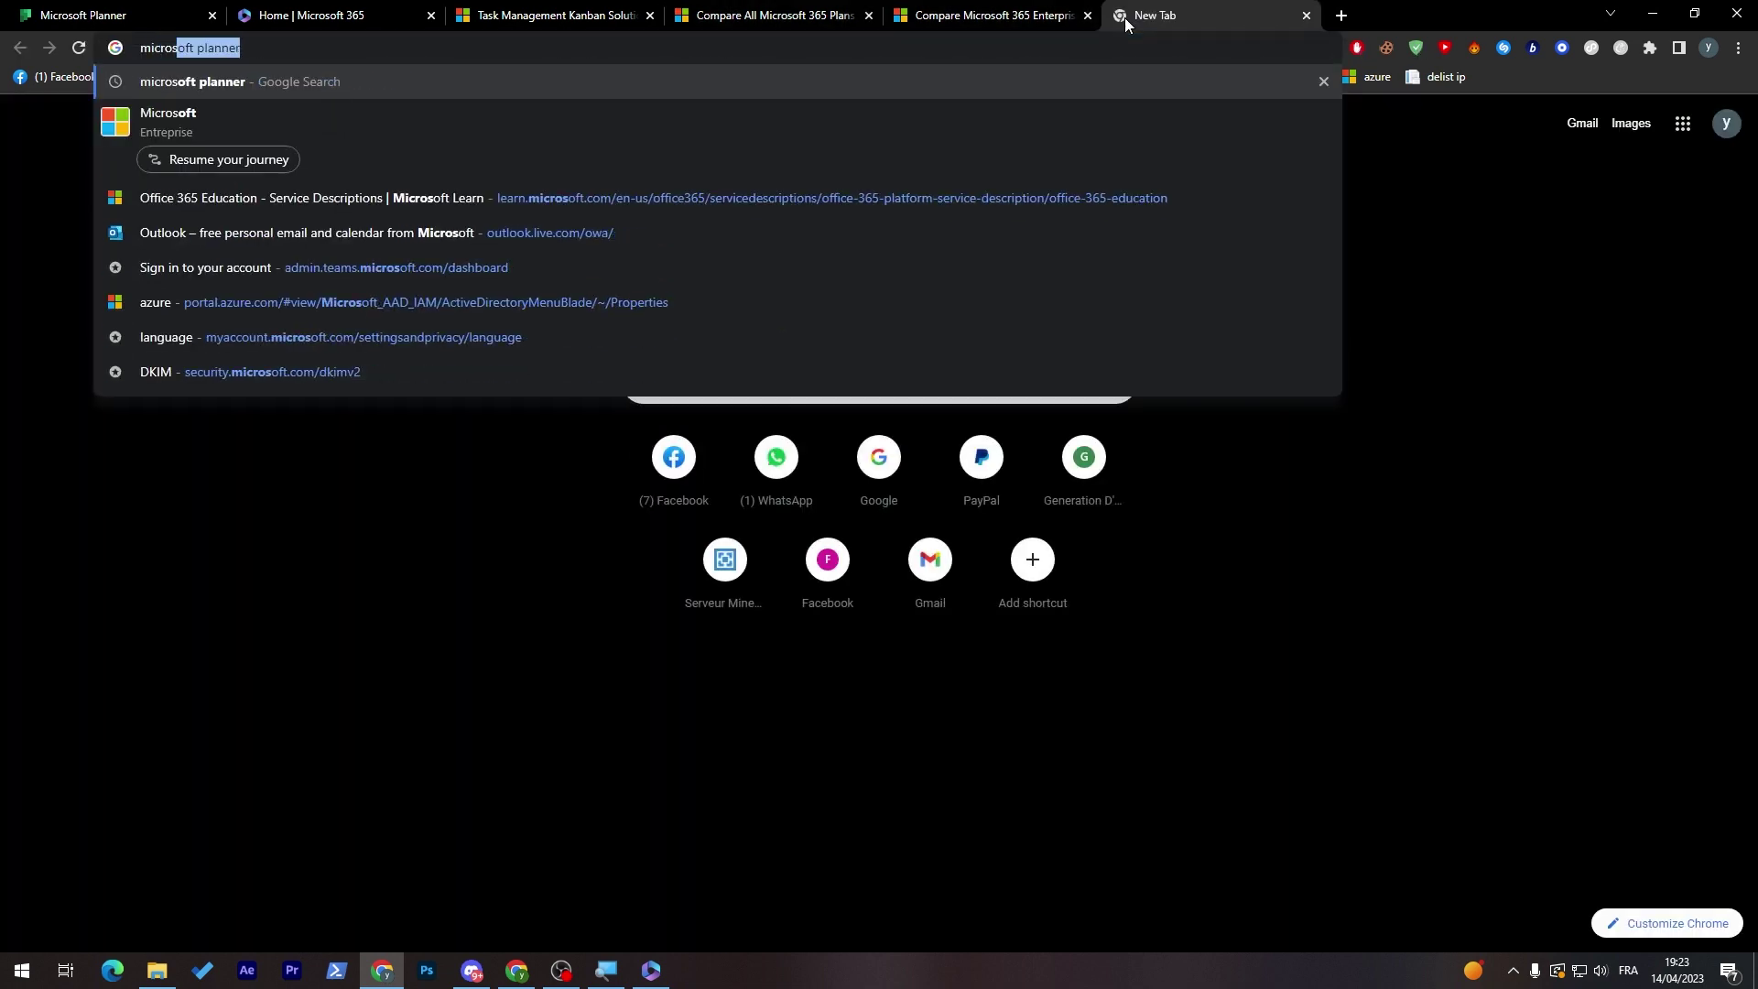
pyautogui.press('Return')
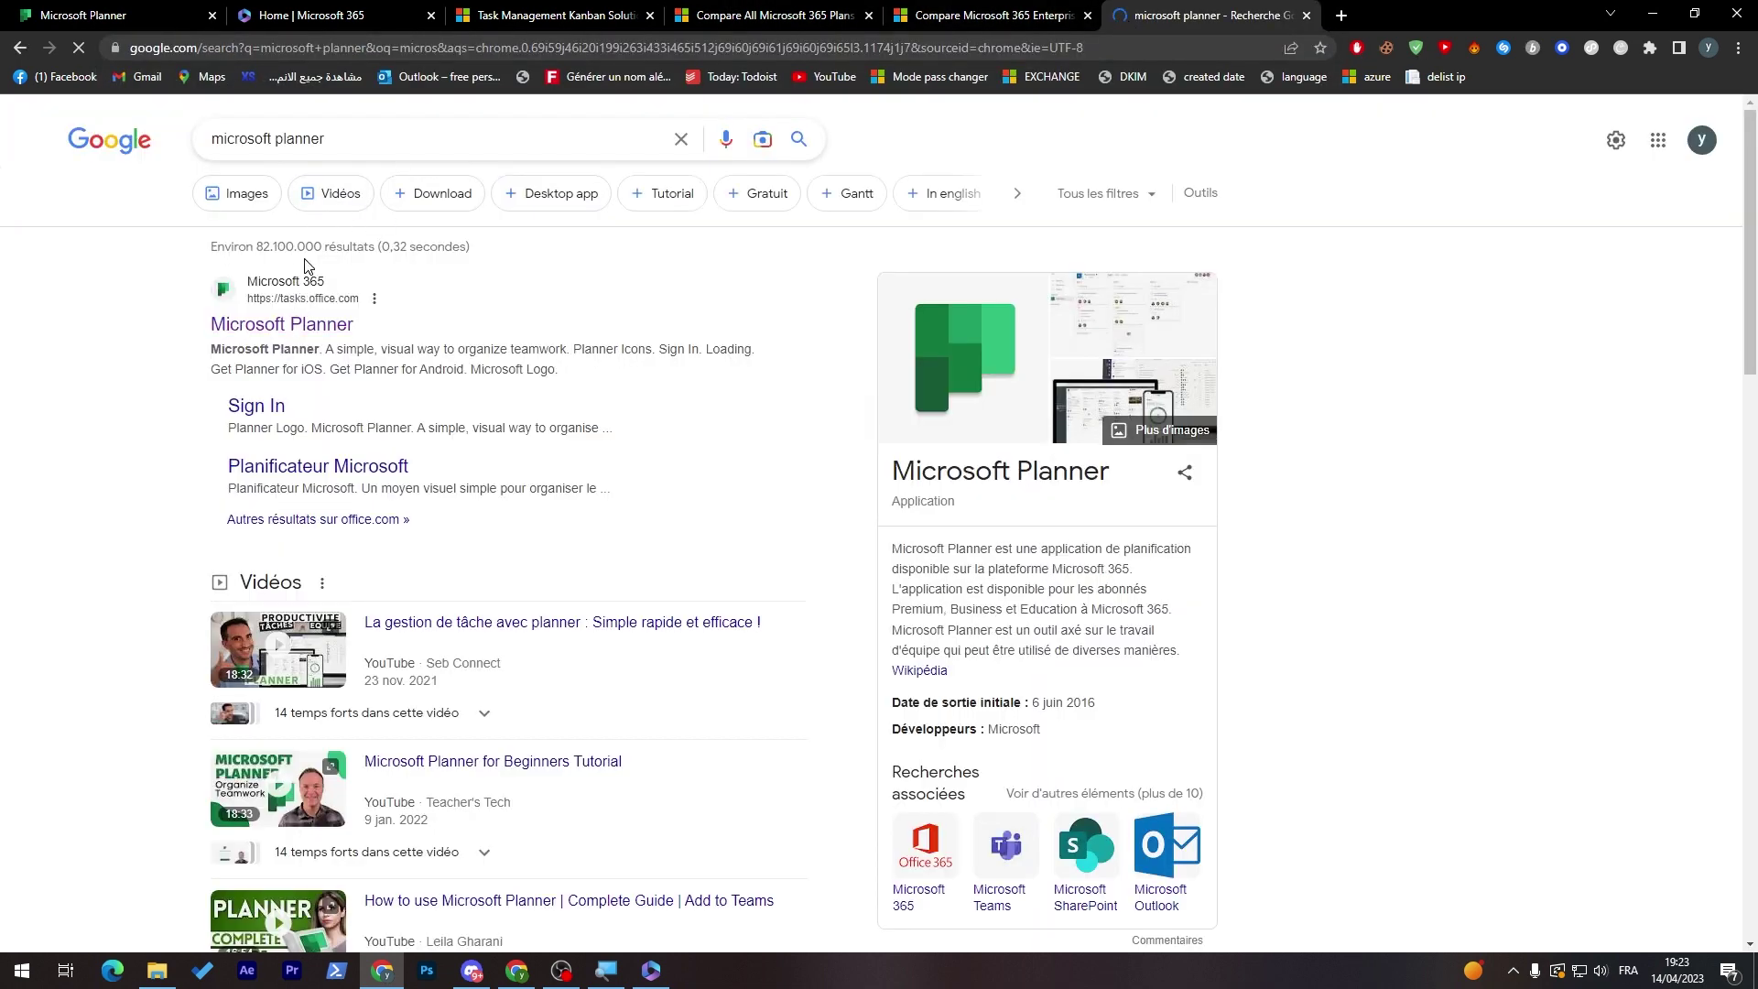
pyautogui.click(1063, 366)
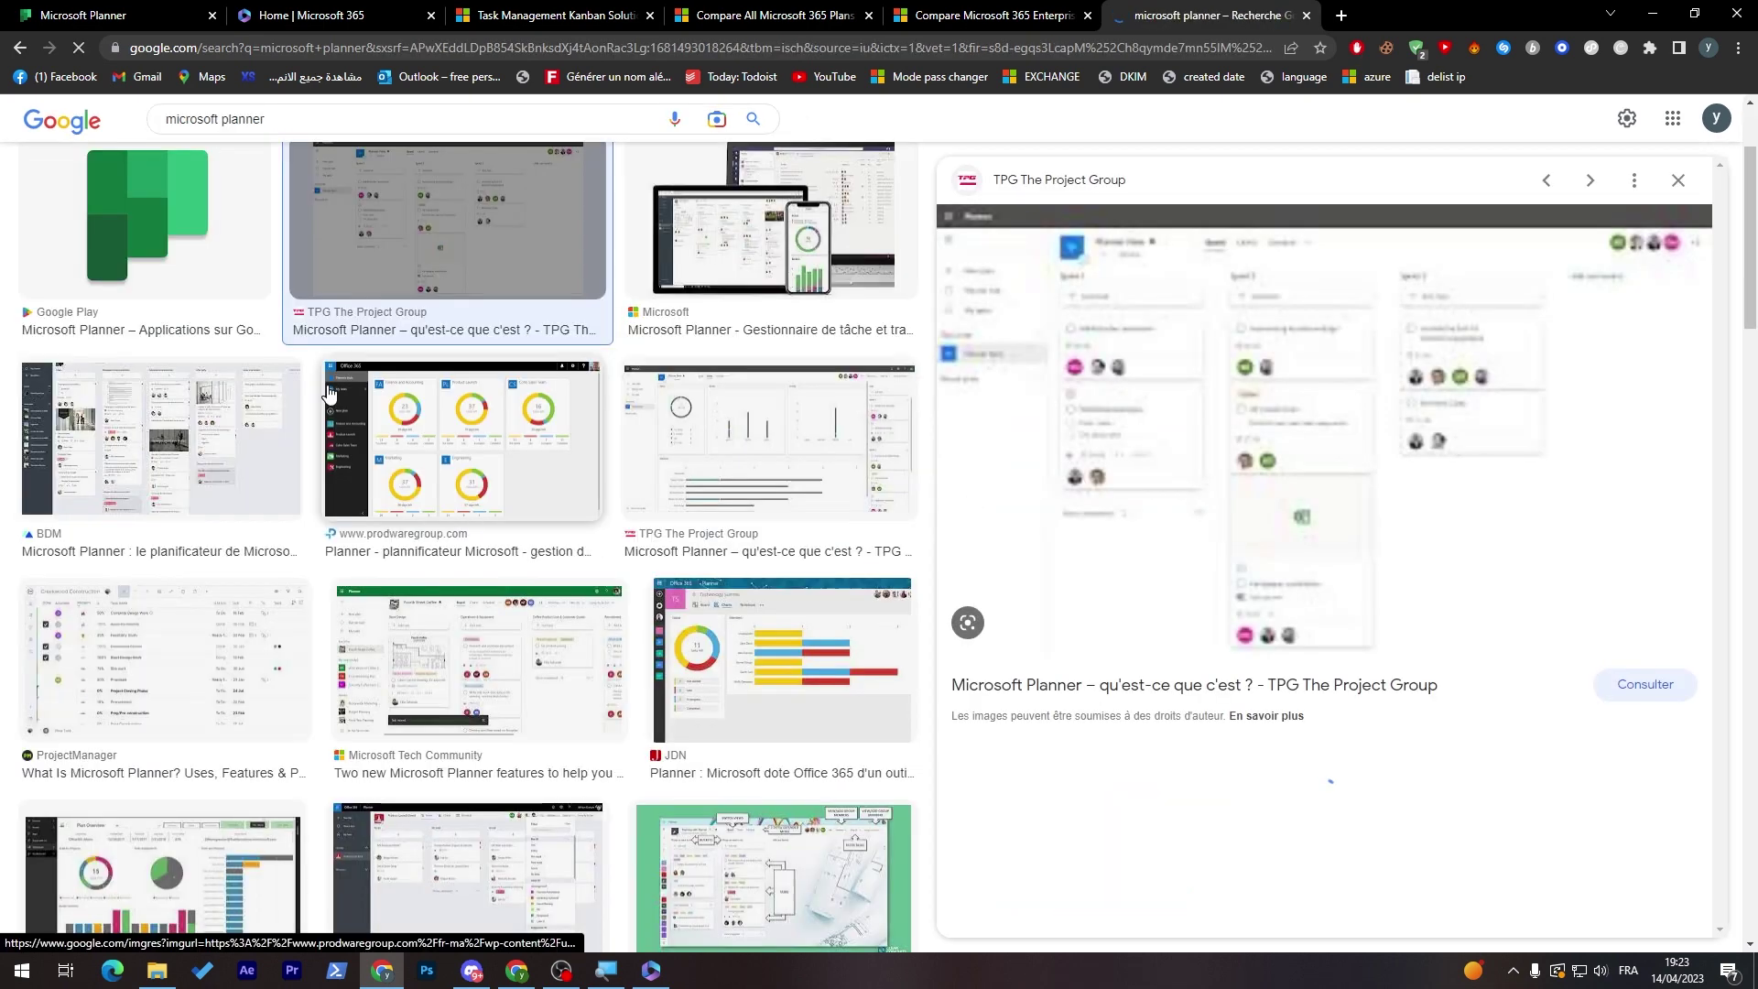
pyautogui.click(327, 392)
pyautogui.click(447, 220)
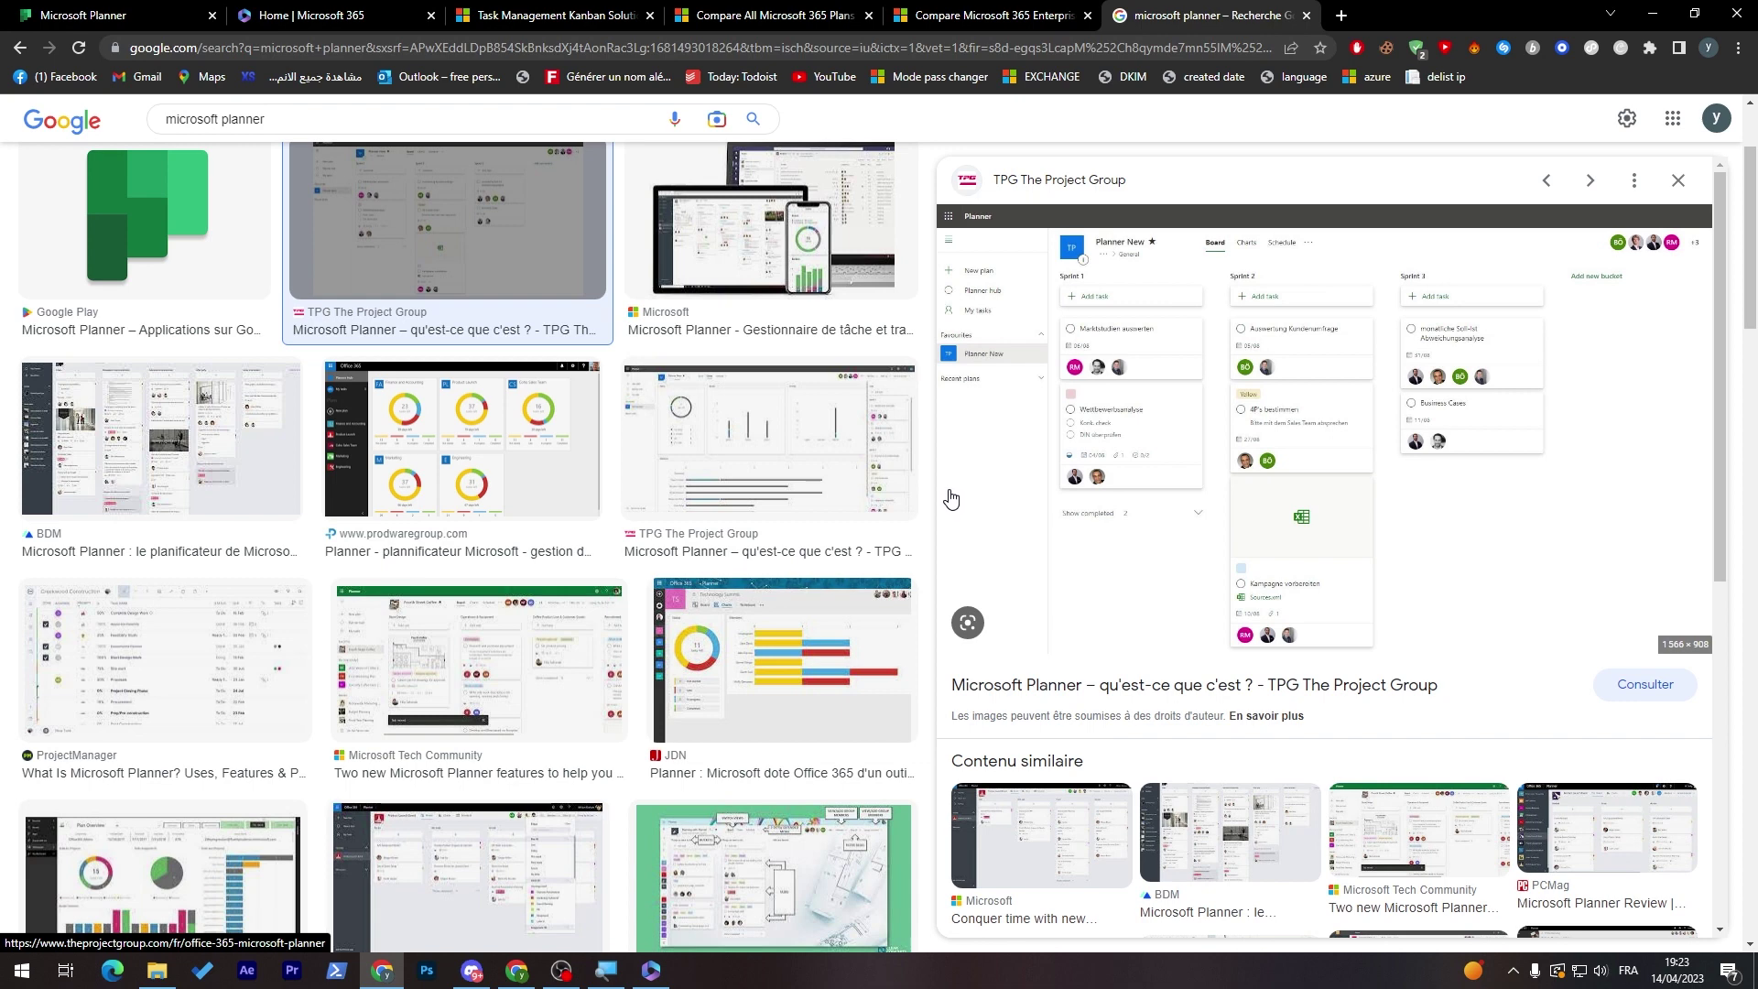
# - Search Google for 'To do' from the address bar
pyautogui.click(1033, 54)
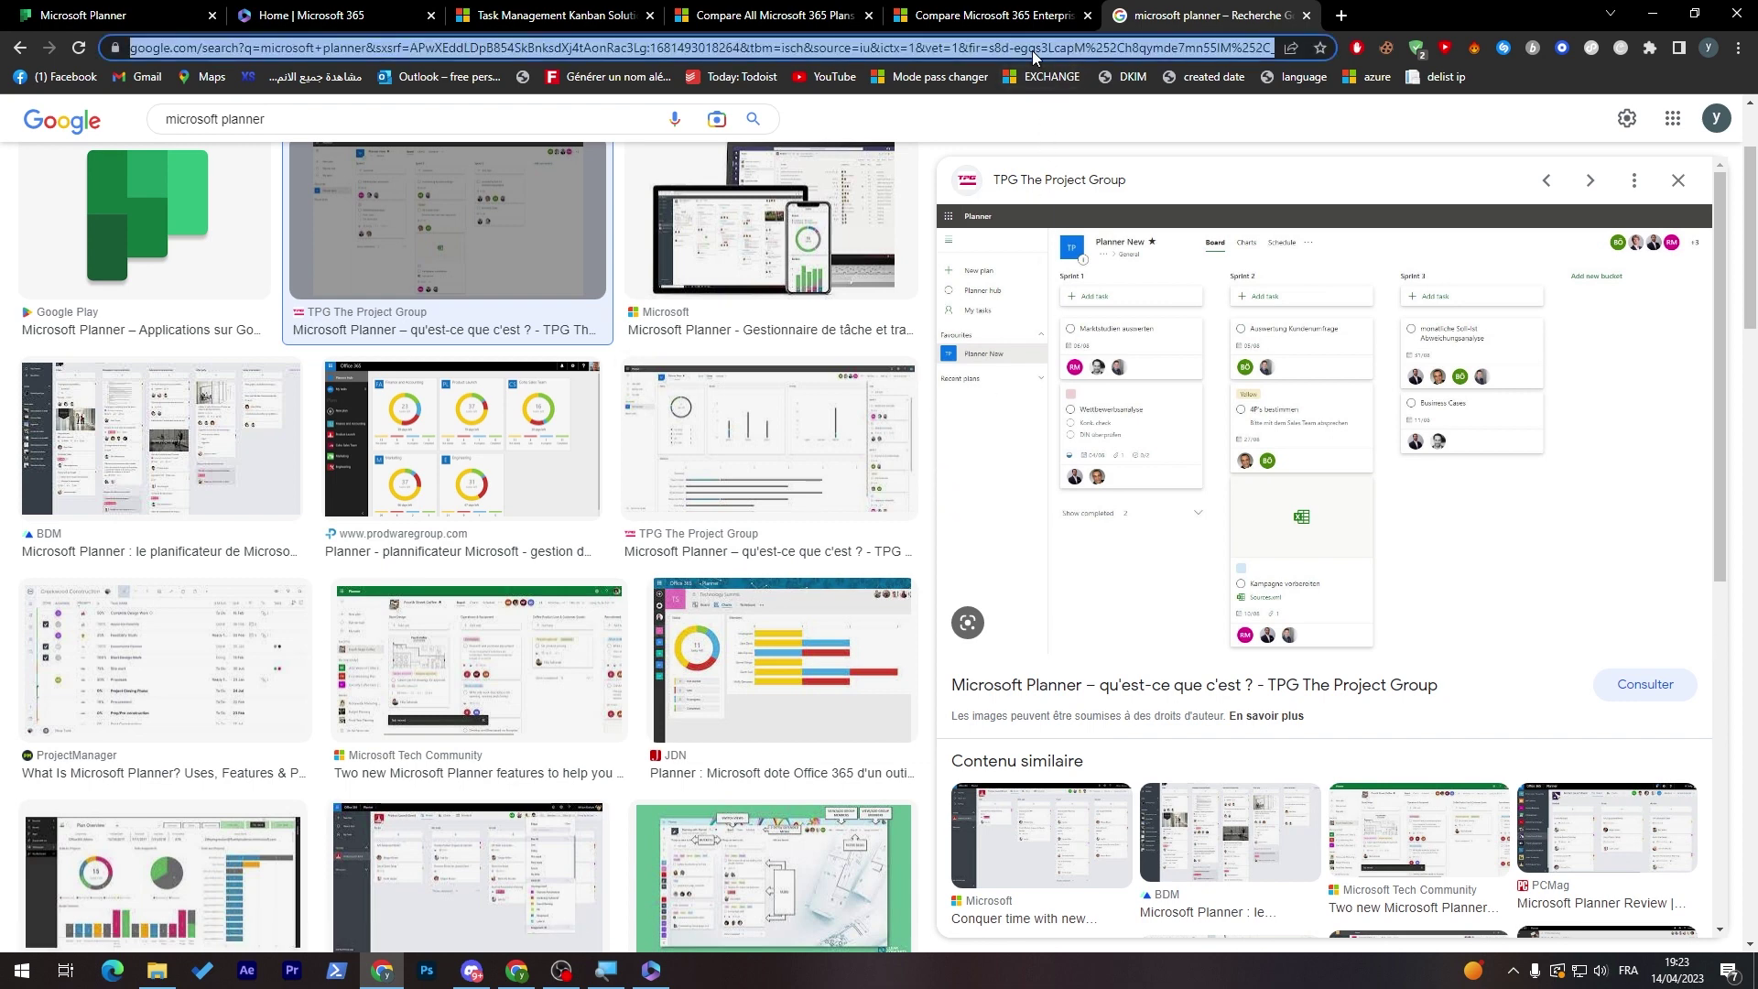
pyautogui.write('To do')
pyautogui.press('Return')
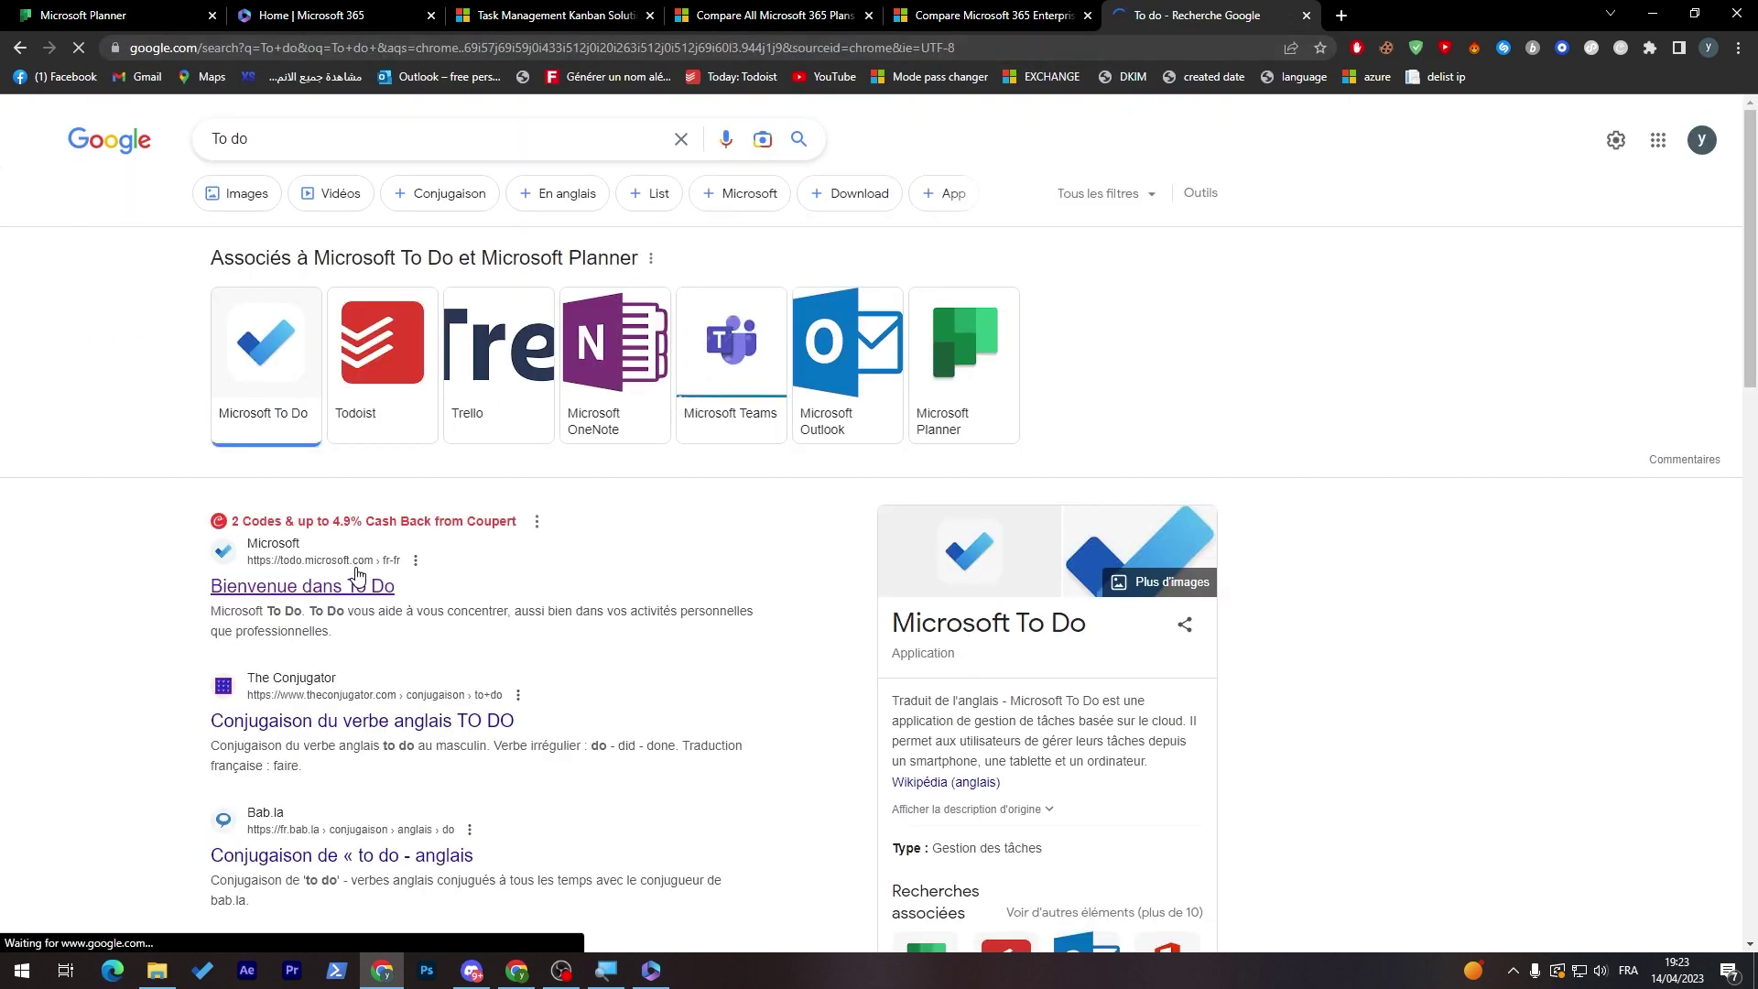
# - Open the Microsoft To Do site and switch its region to Canada - English
pyautogui.click(325, 588)
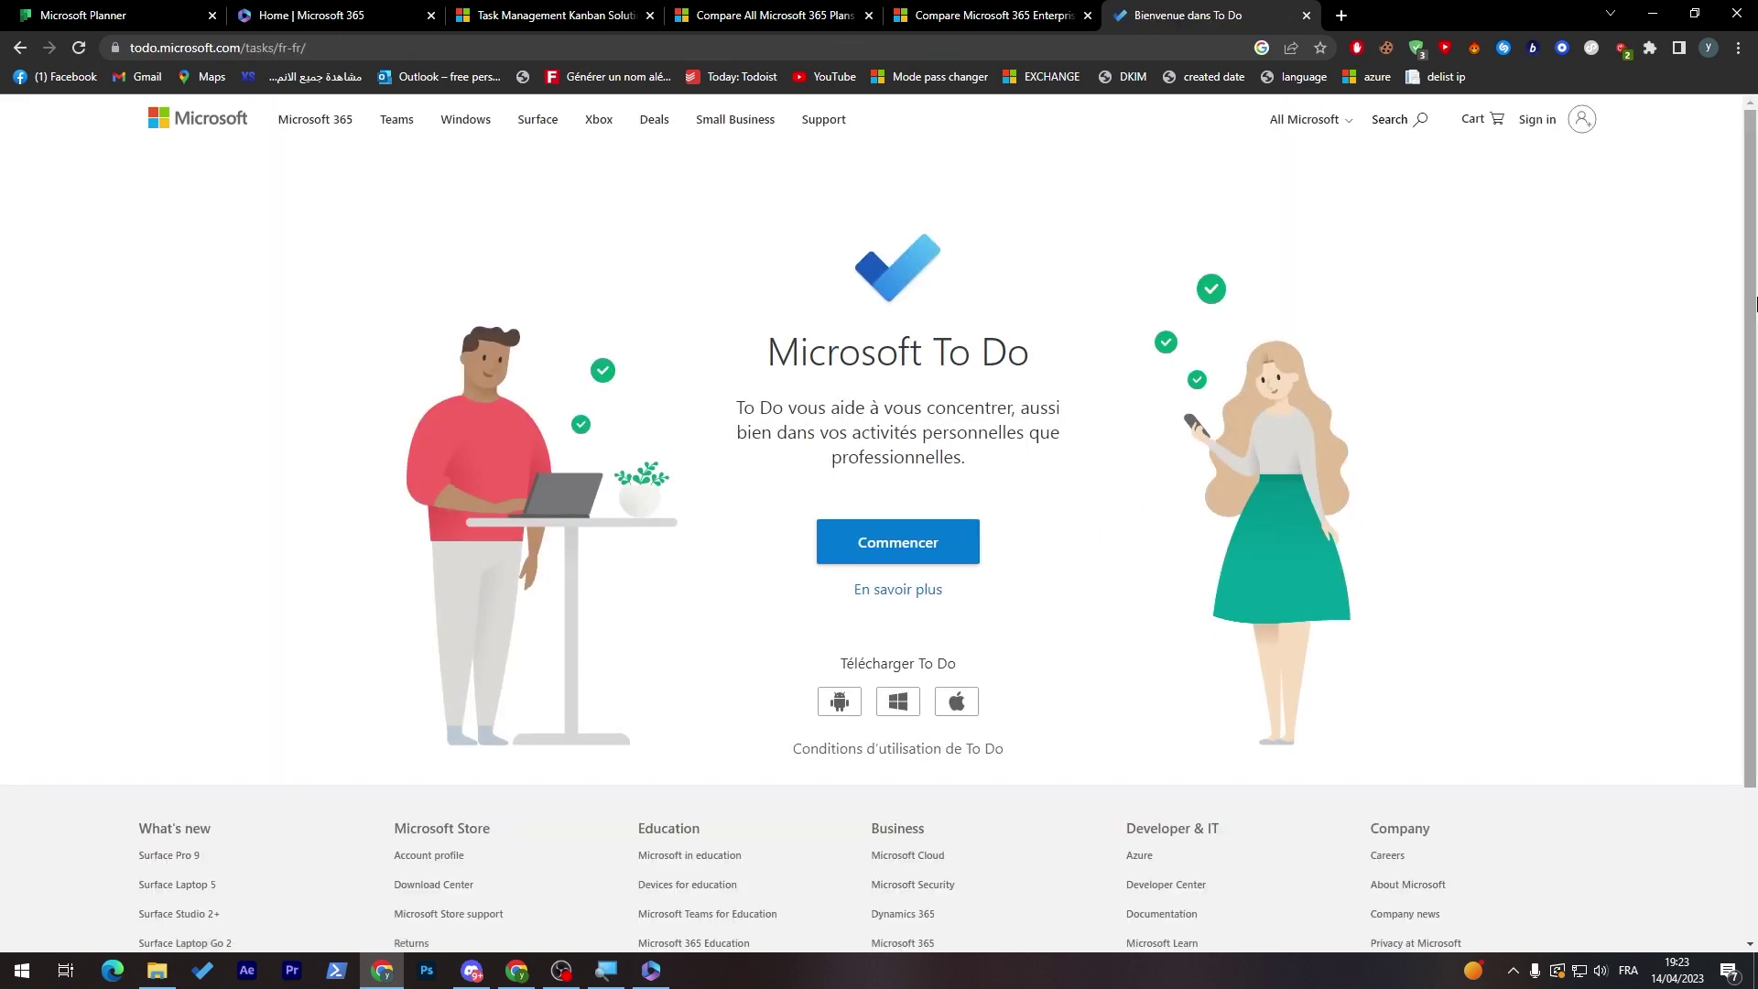
pyautogui.scroll(-3, 1755, 303)
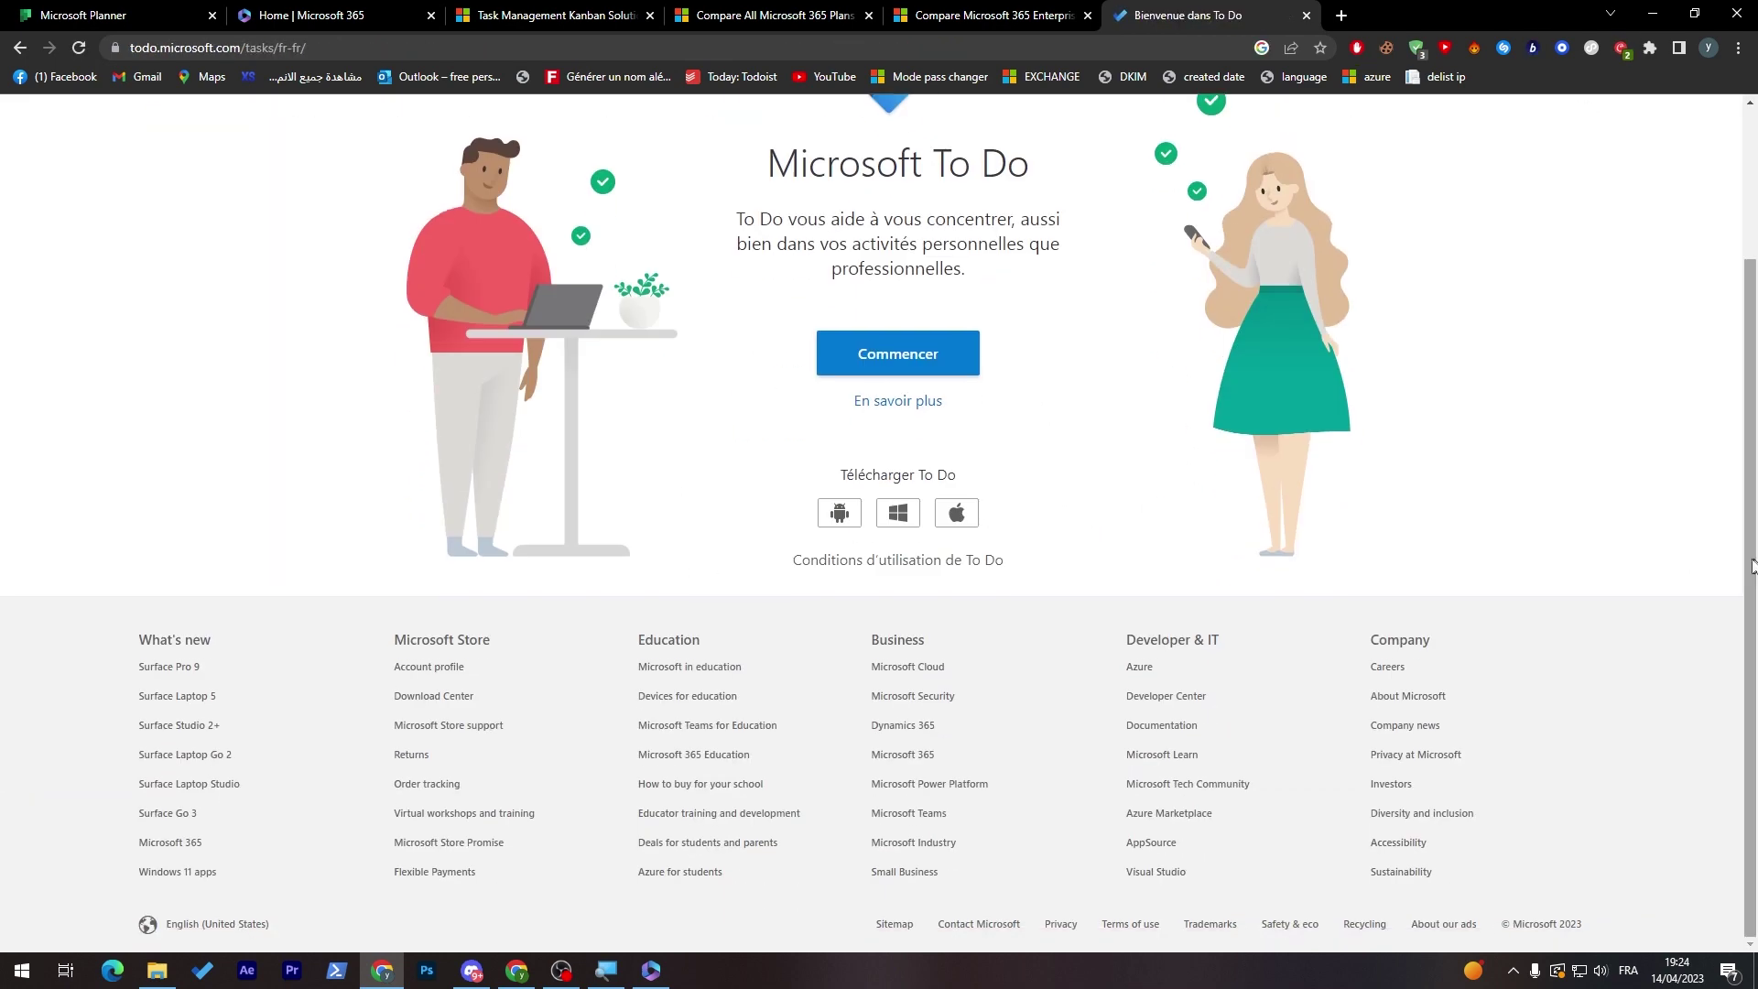
pyautogui.click(239, 924)
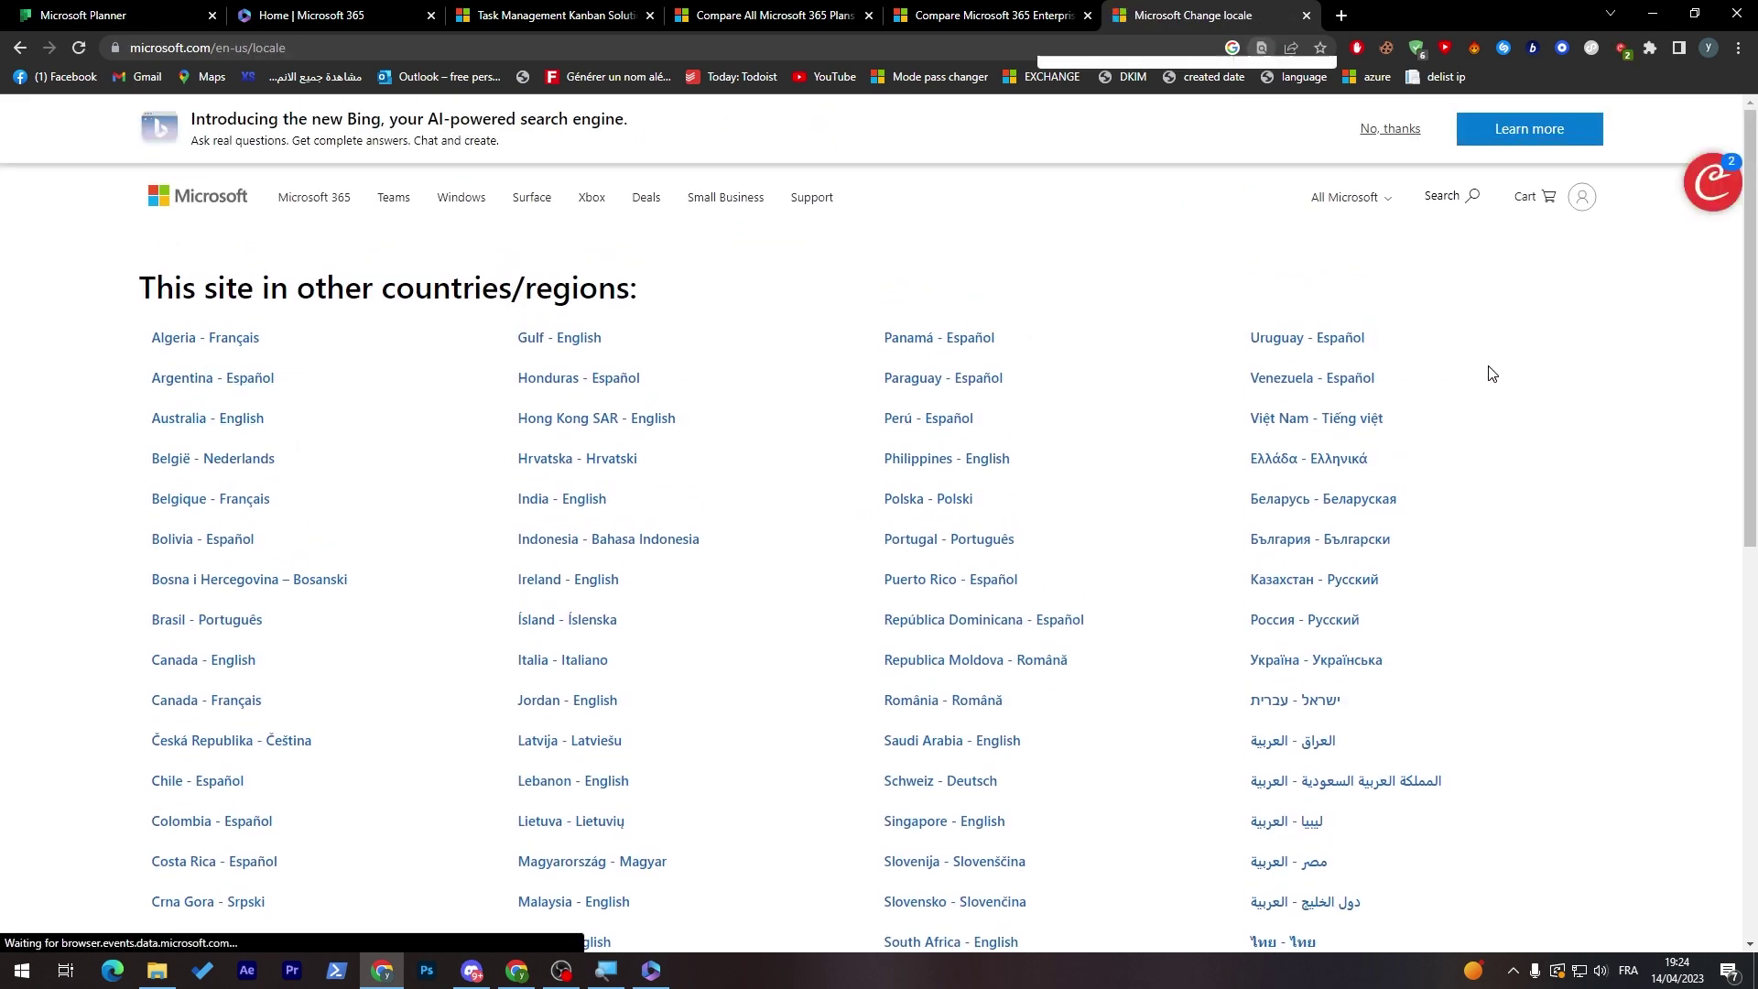
pyautogui.write('en')
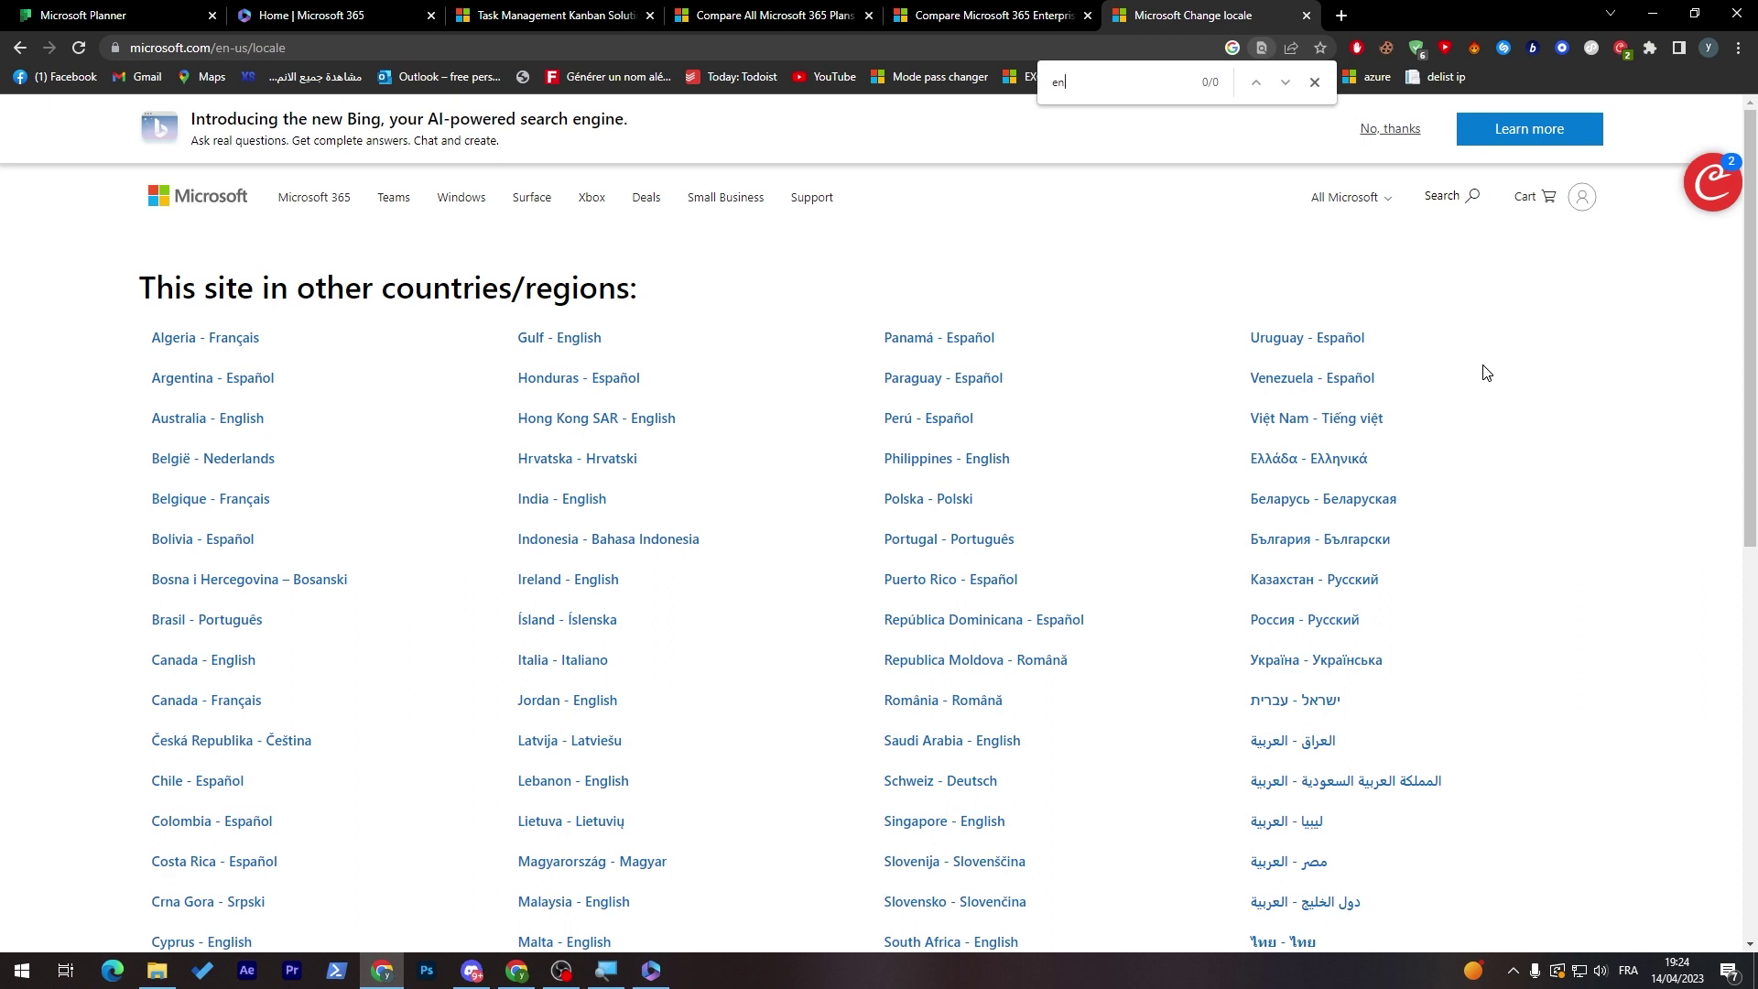
pyautogui.write('hgglish')
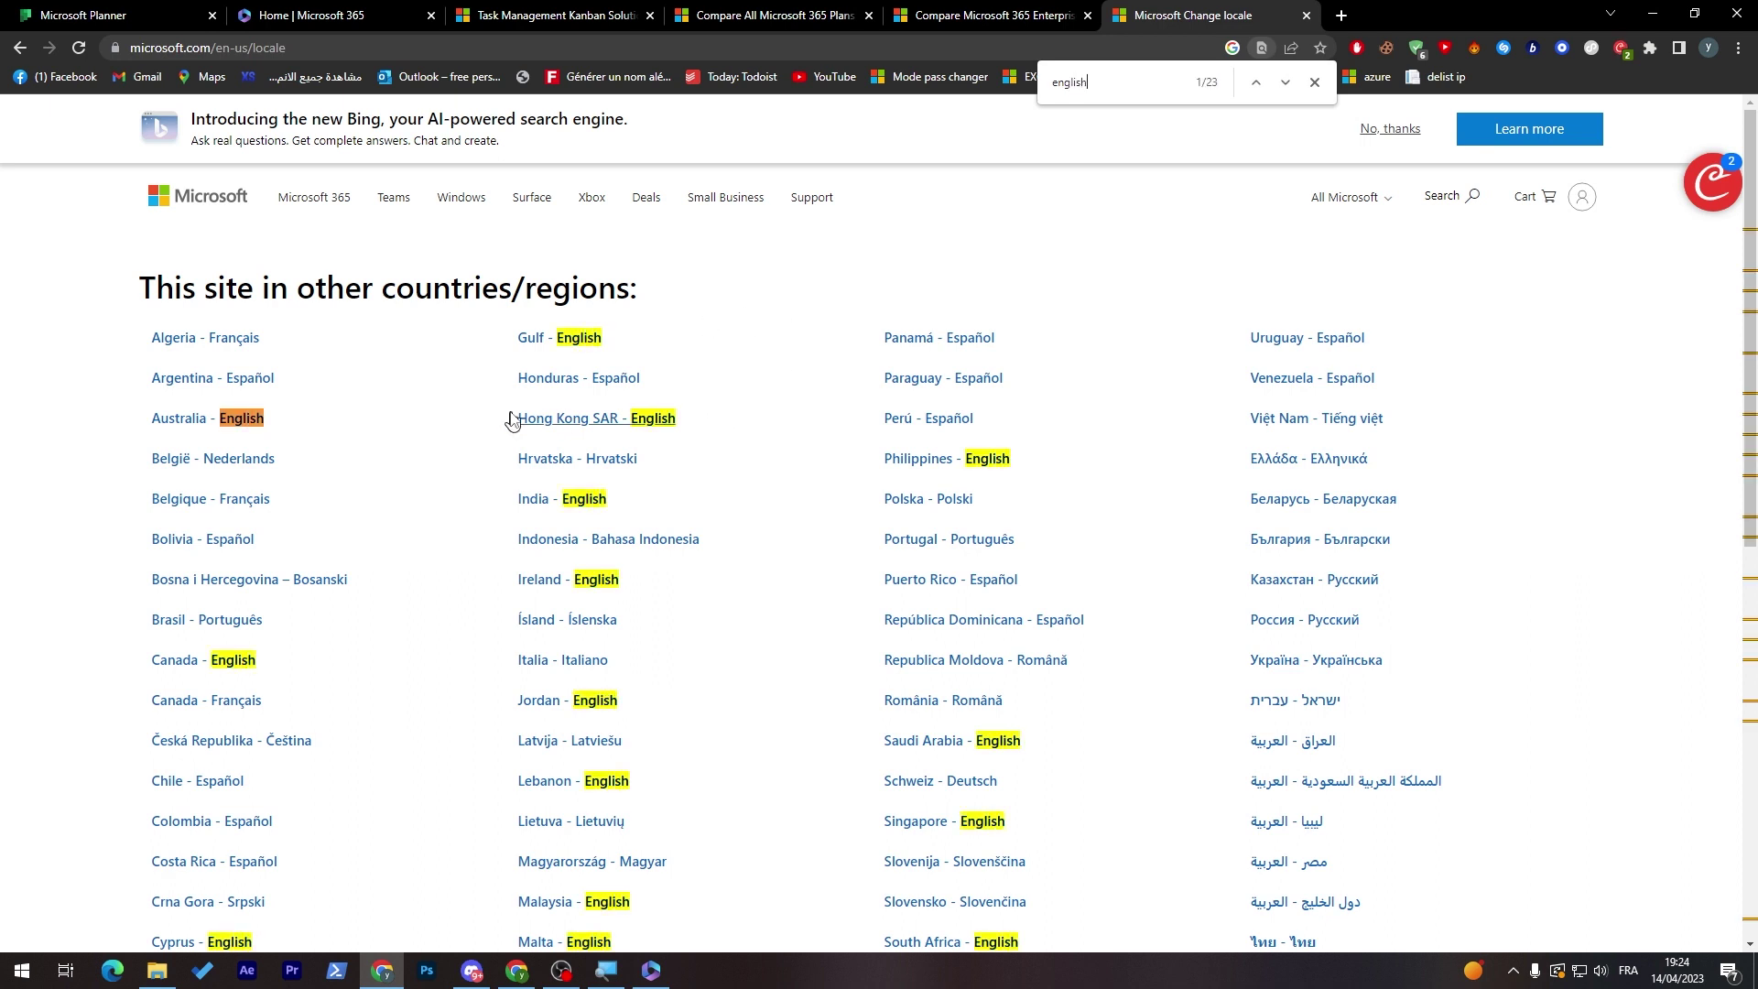
pyautogui.click(227, 666)
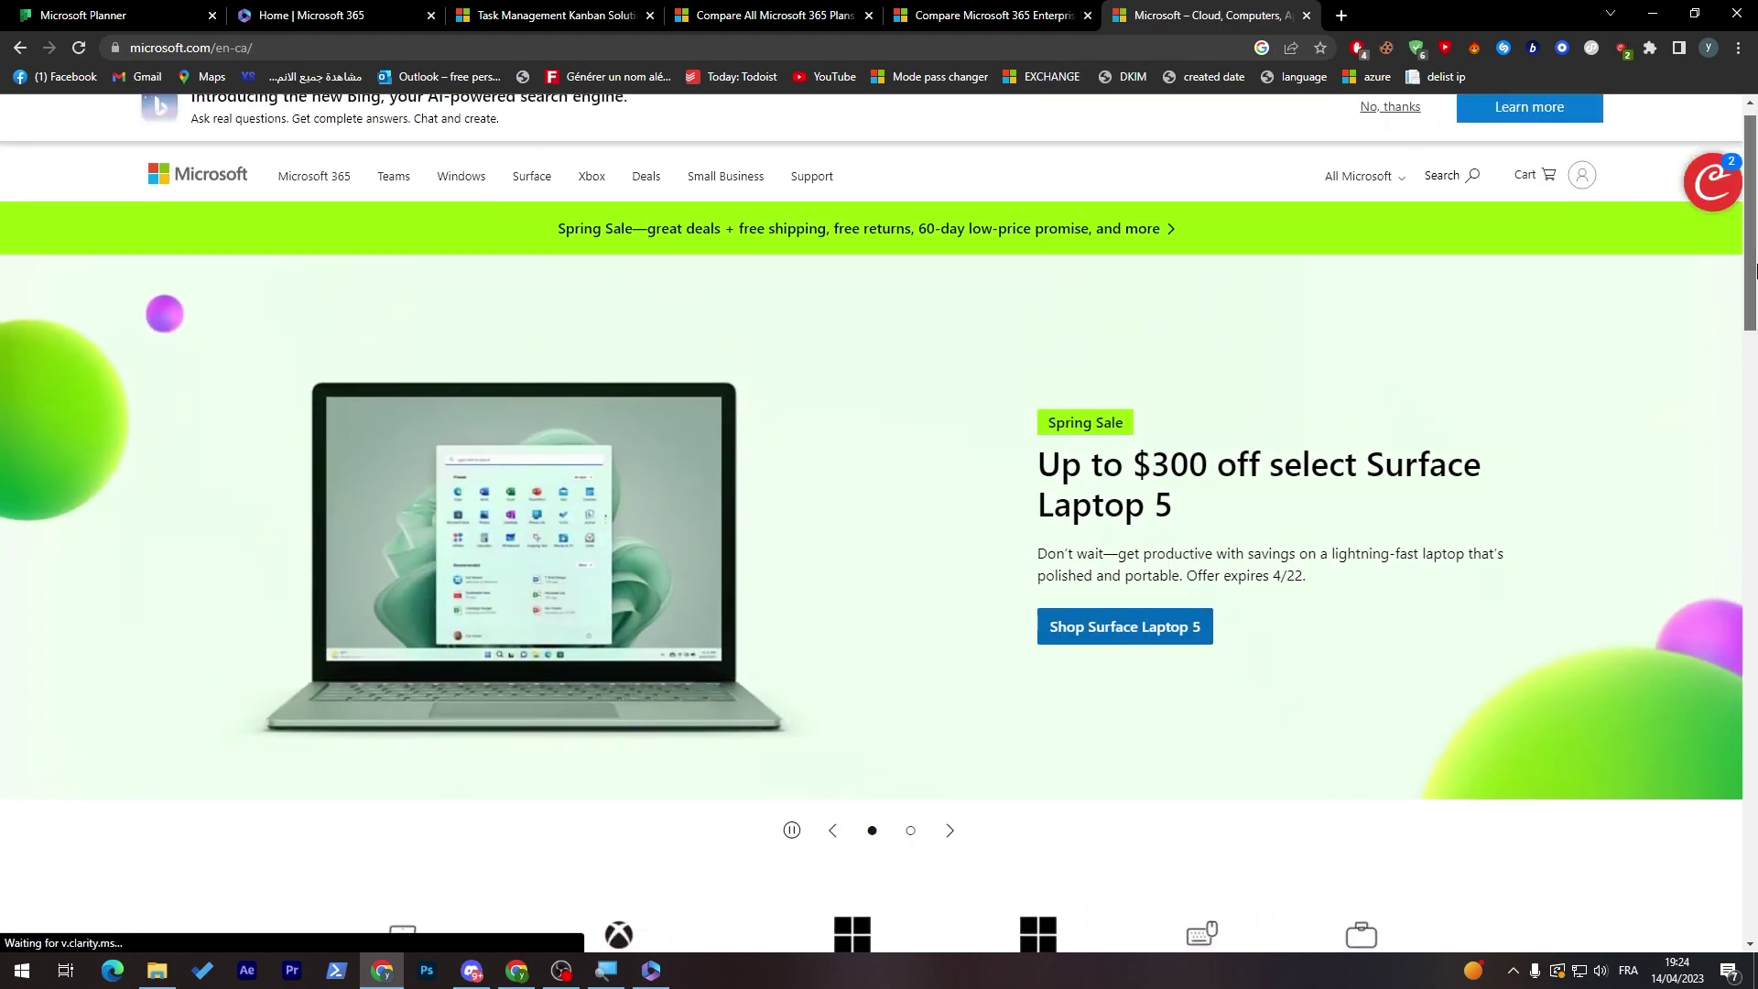
# - Search Microsoft.com for 'to do', open the To Do page, and go back after the 503 error
pyautogui.moveTo(1756, 271); pyautogui.dragTo(1755, 189)
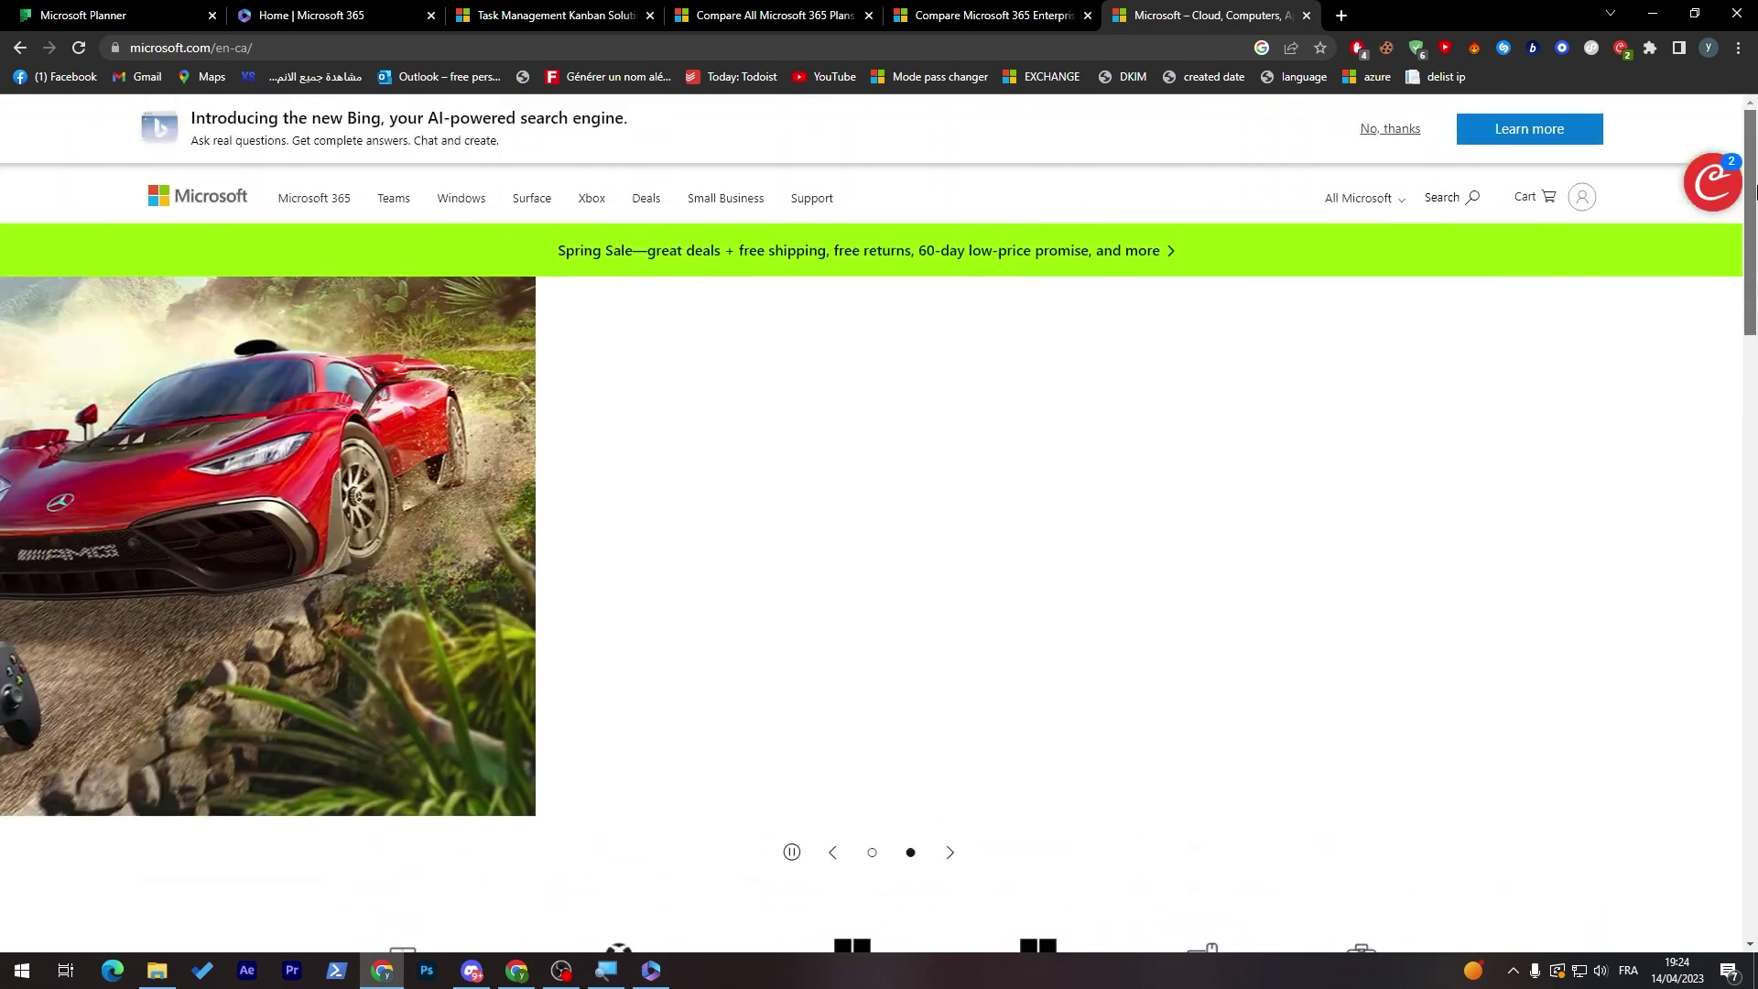
pyautogui.click(1460, 198)
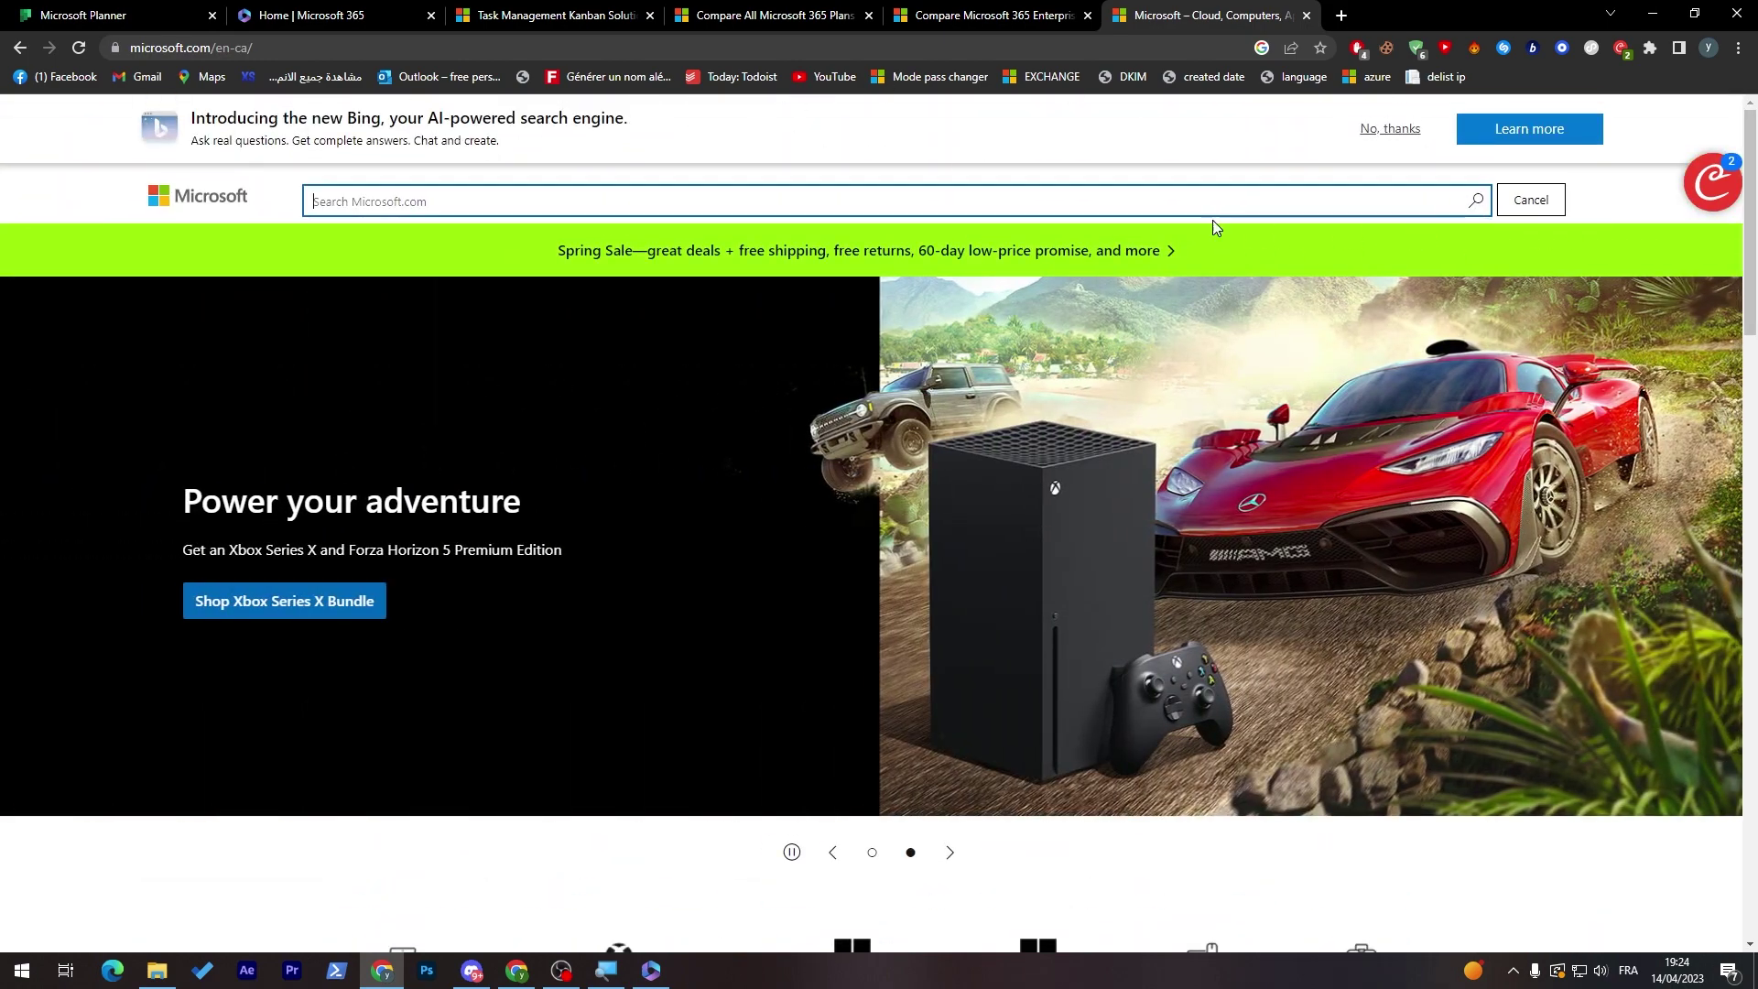
pyautogui.write('to do')
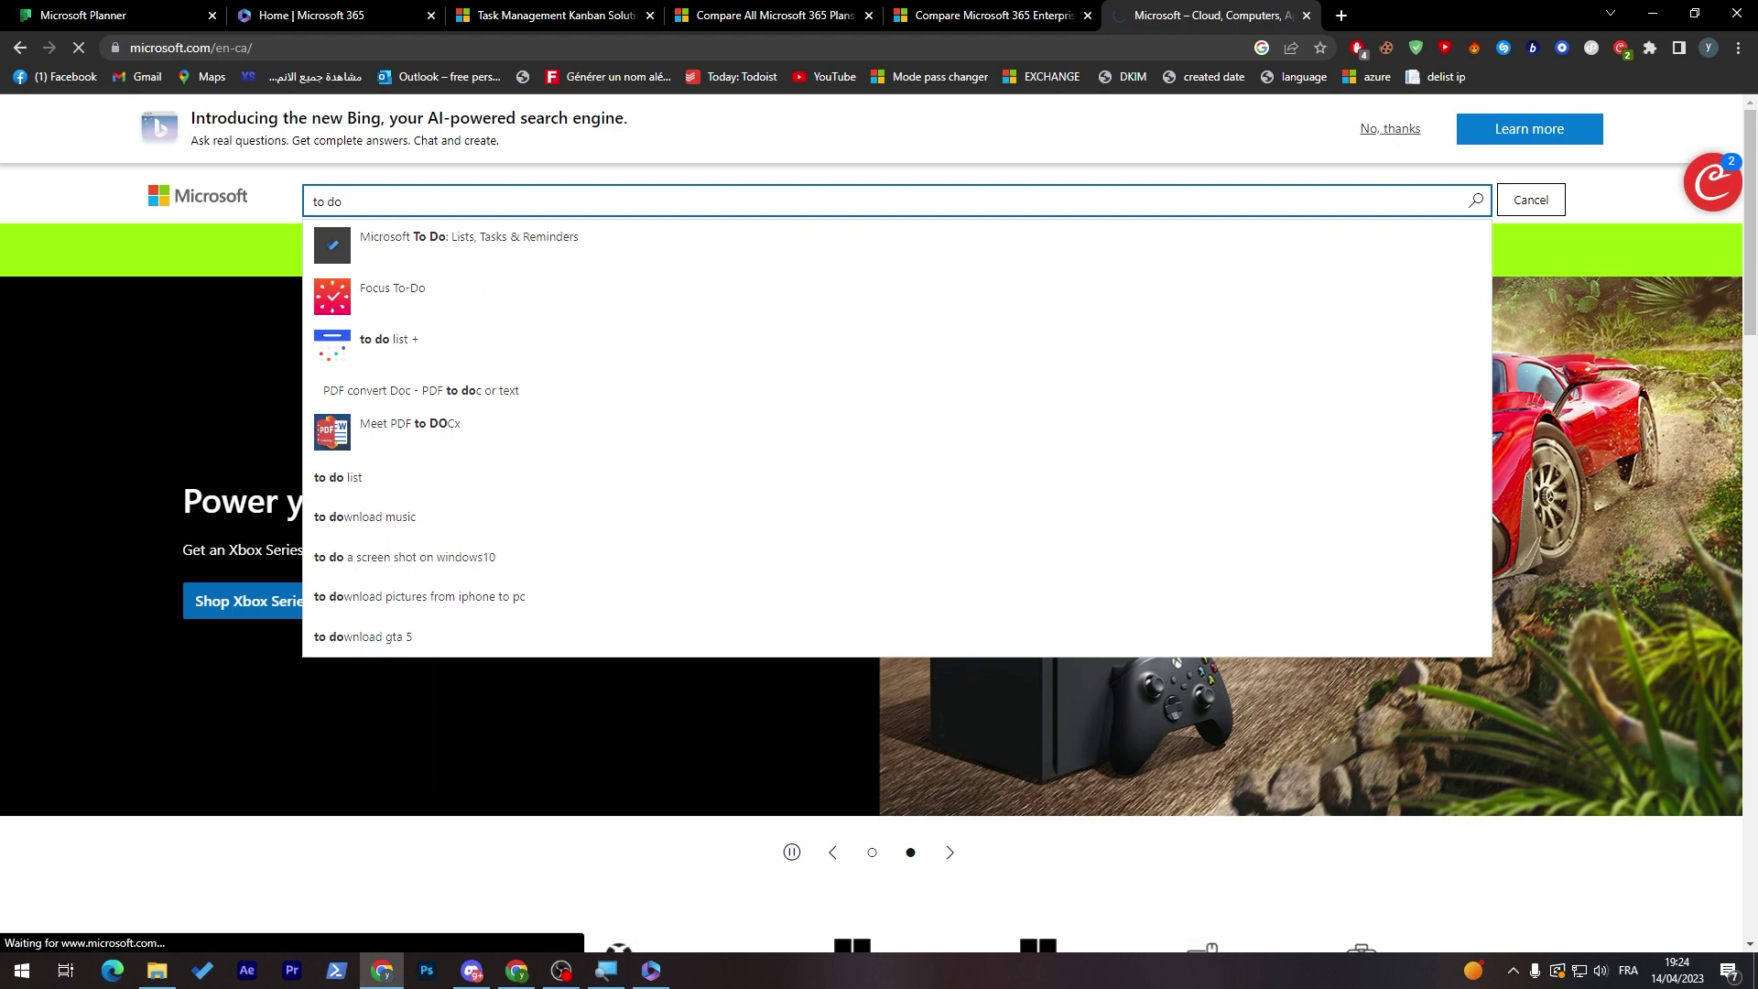
pyautogui.click(864, 249)
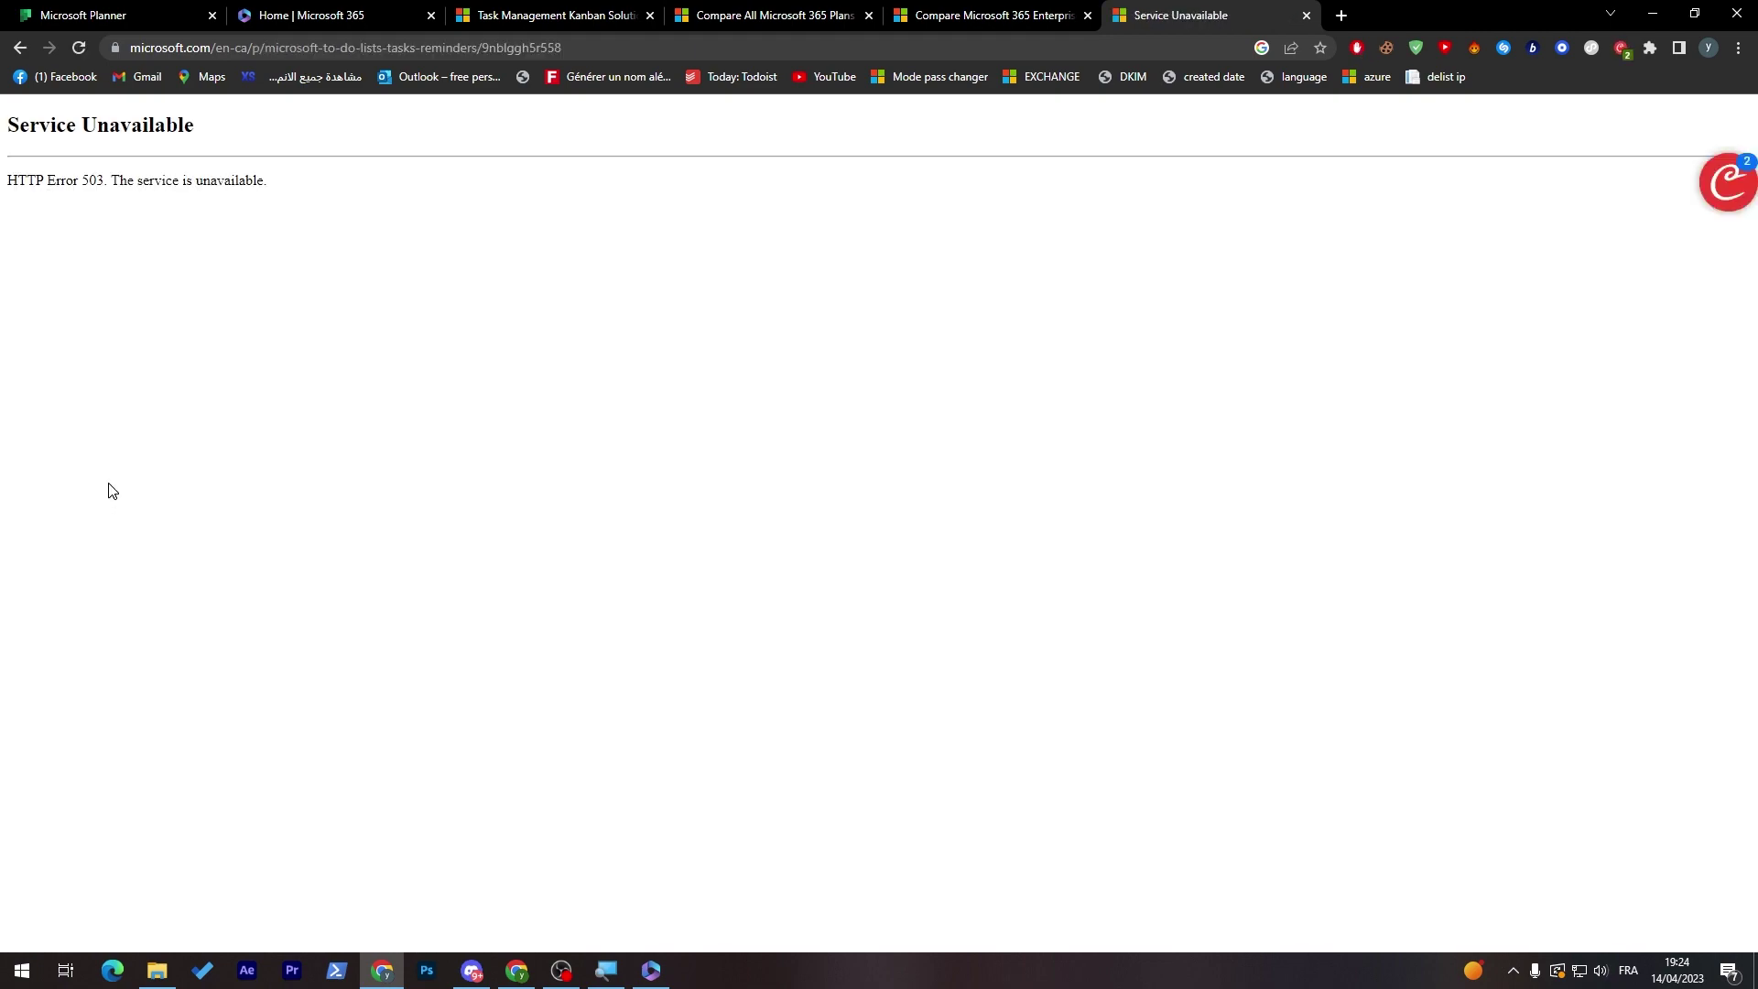
pyautogui.click(19, 47)
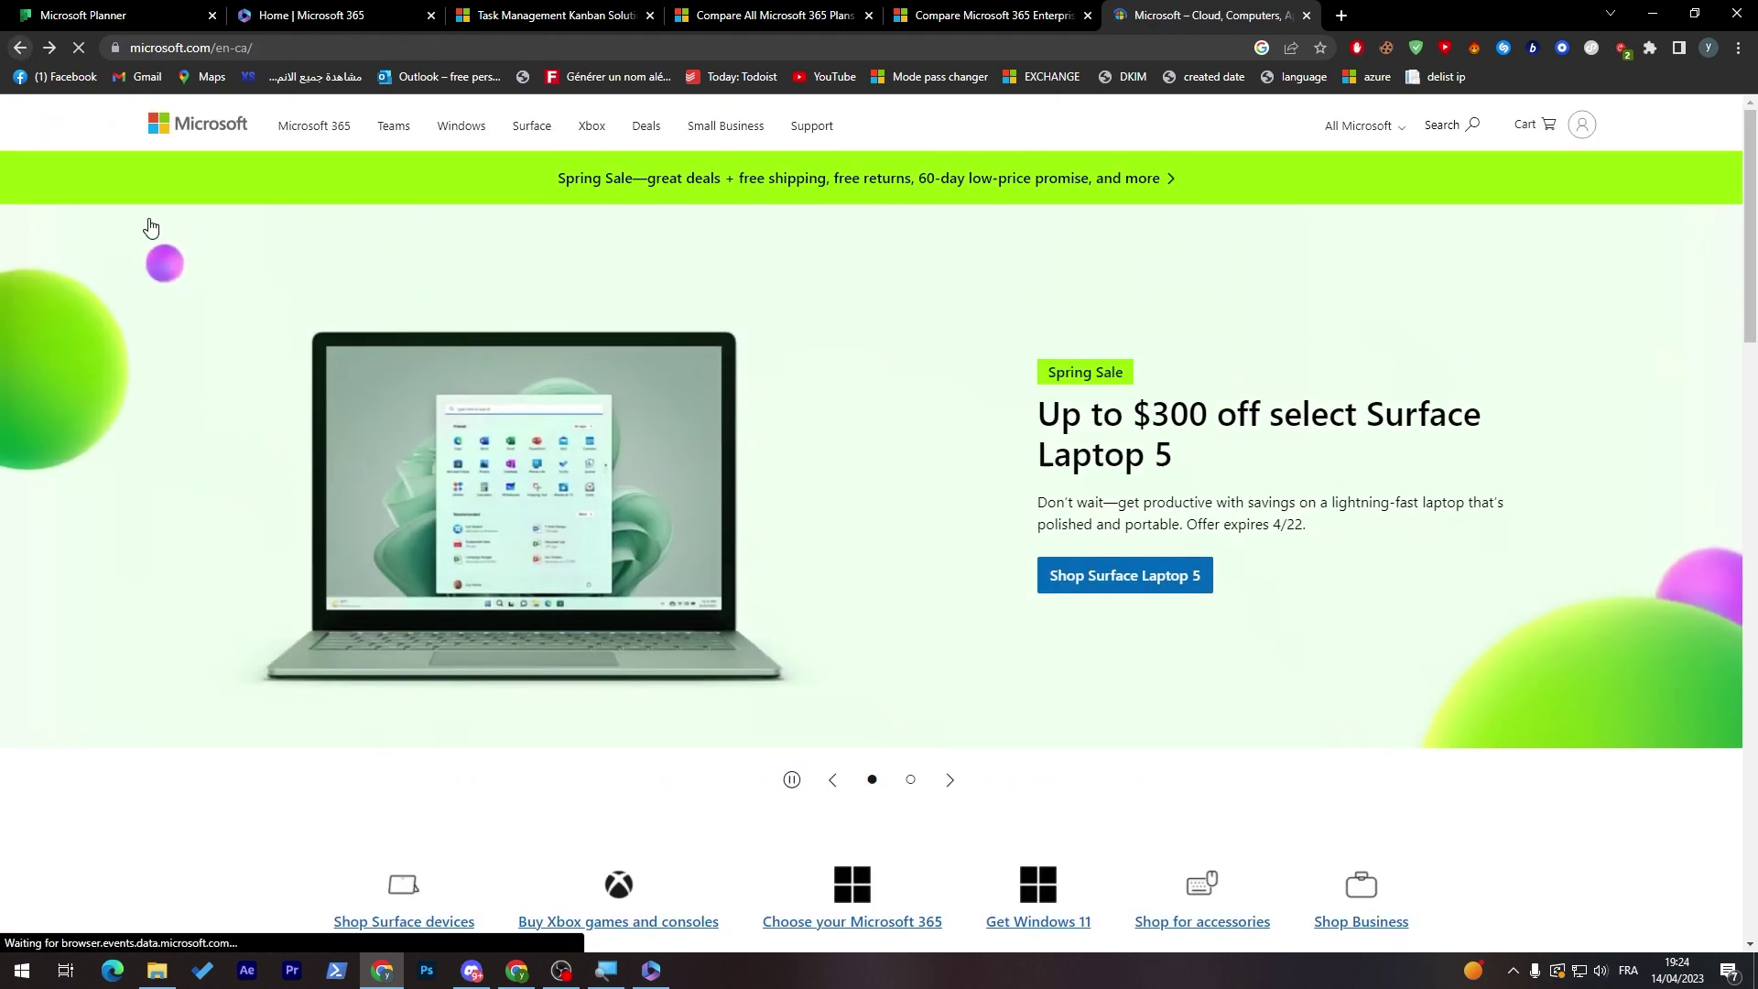
# - Launch Microsoft To Do via a 'to do' search in Office, minimize it, then restore it
pyautogui.click(651, 969)
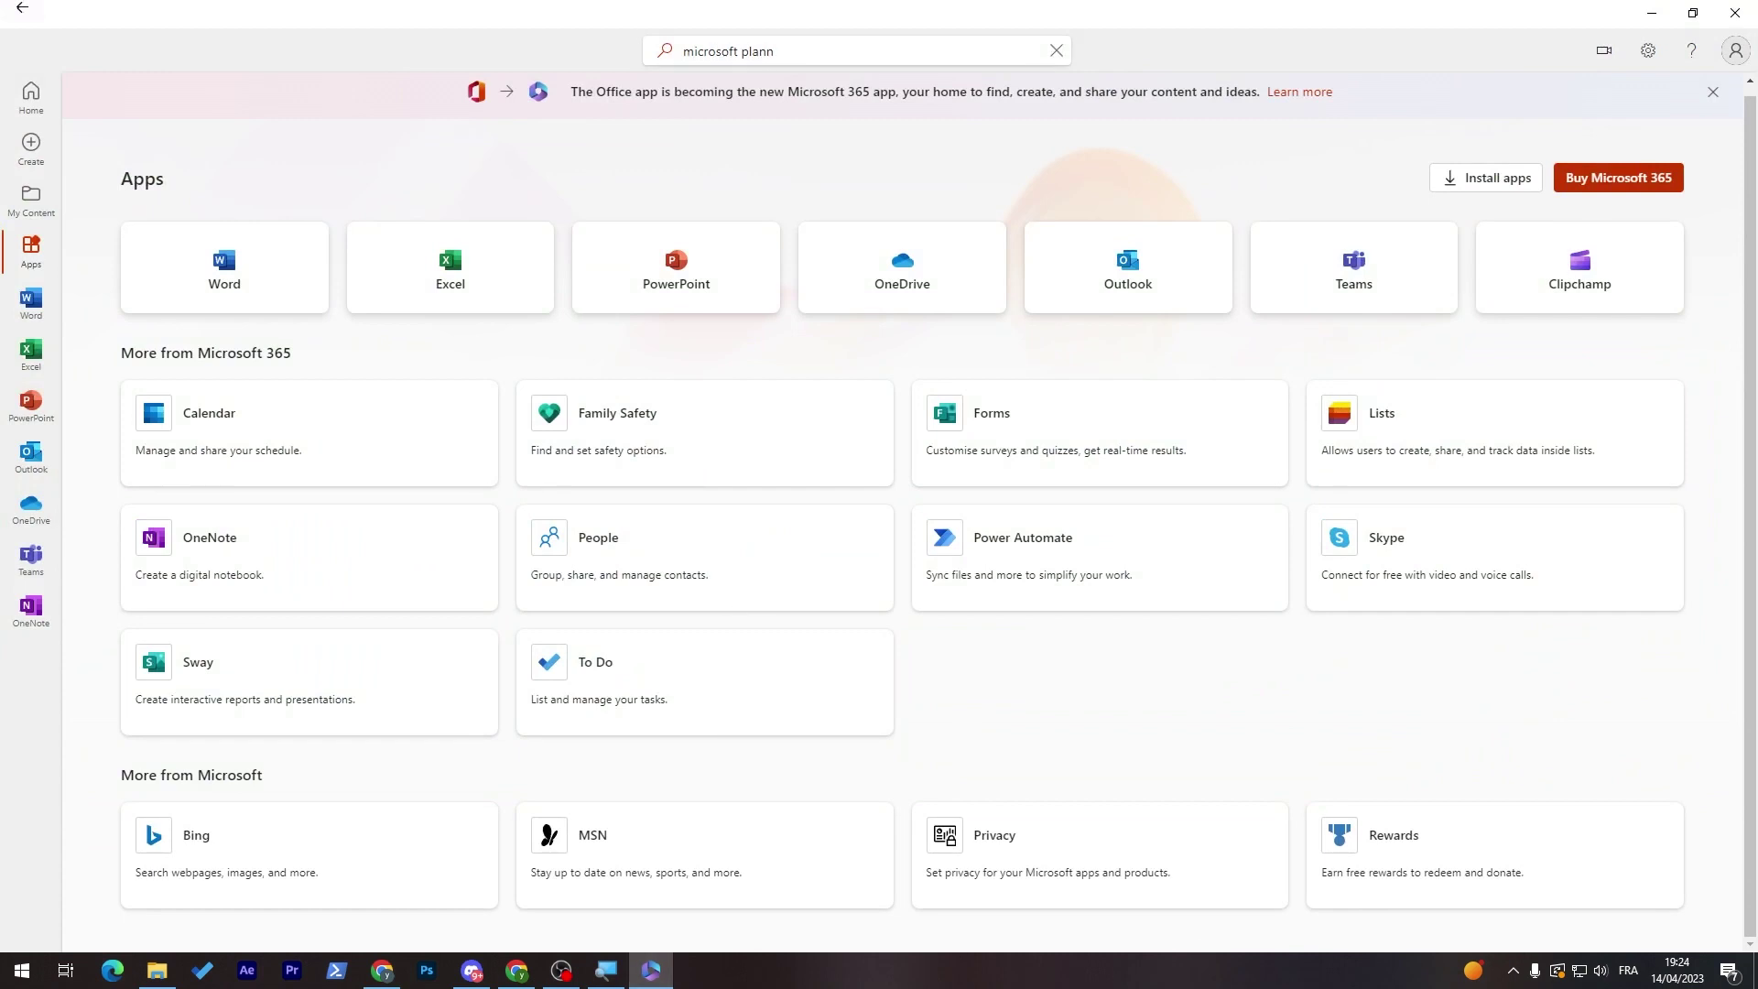
pyautogui.click(900, 49)
pyautogui.press('BackSpace')
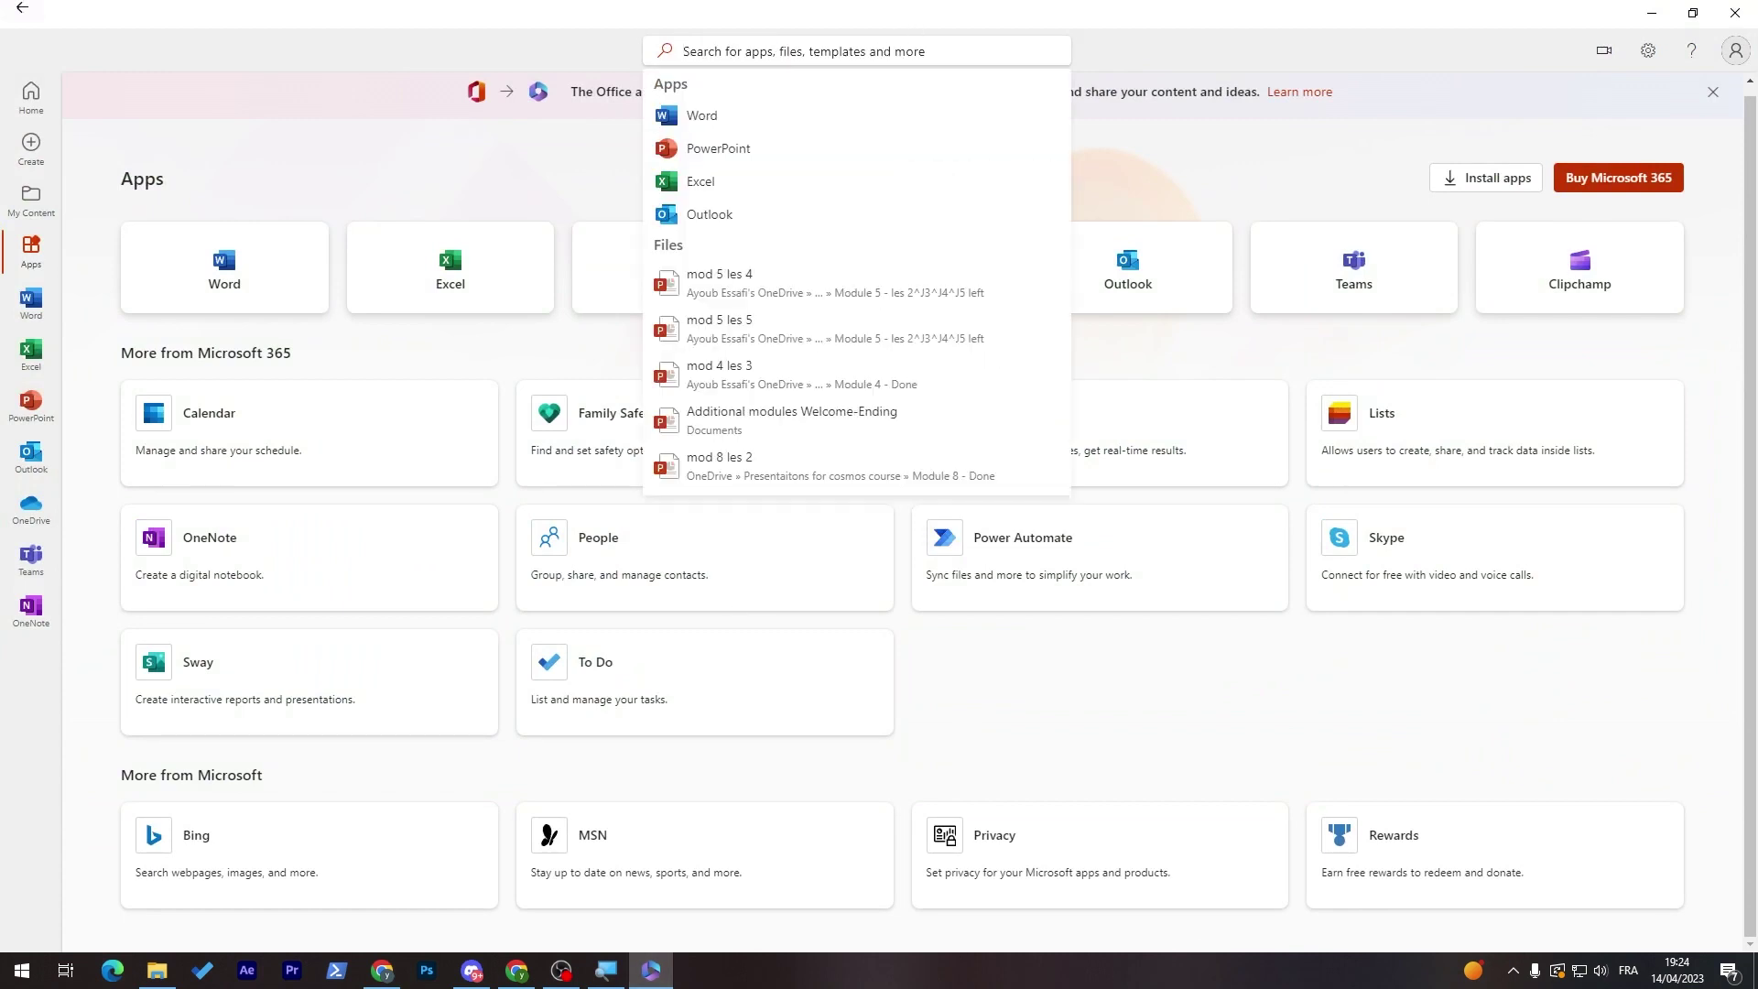
pyautogui.write('to do')
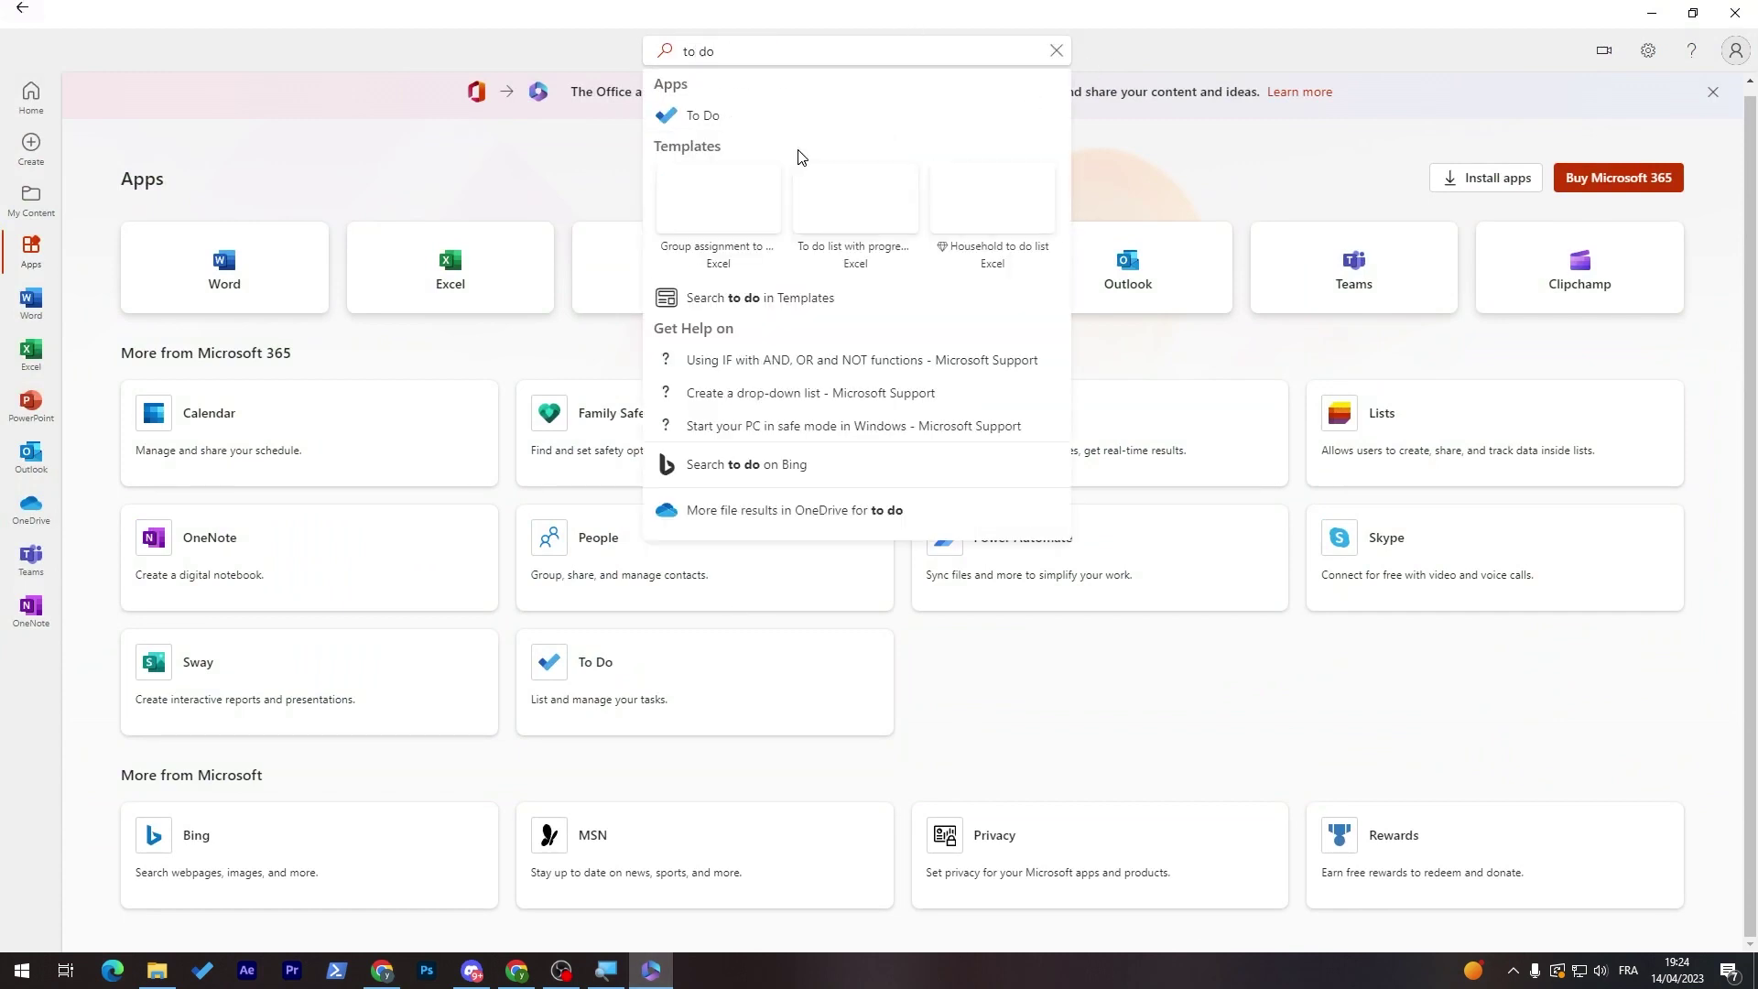
pyautogui.click(729, 117)
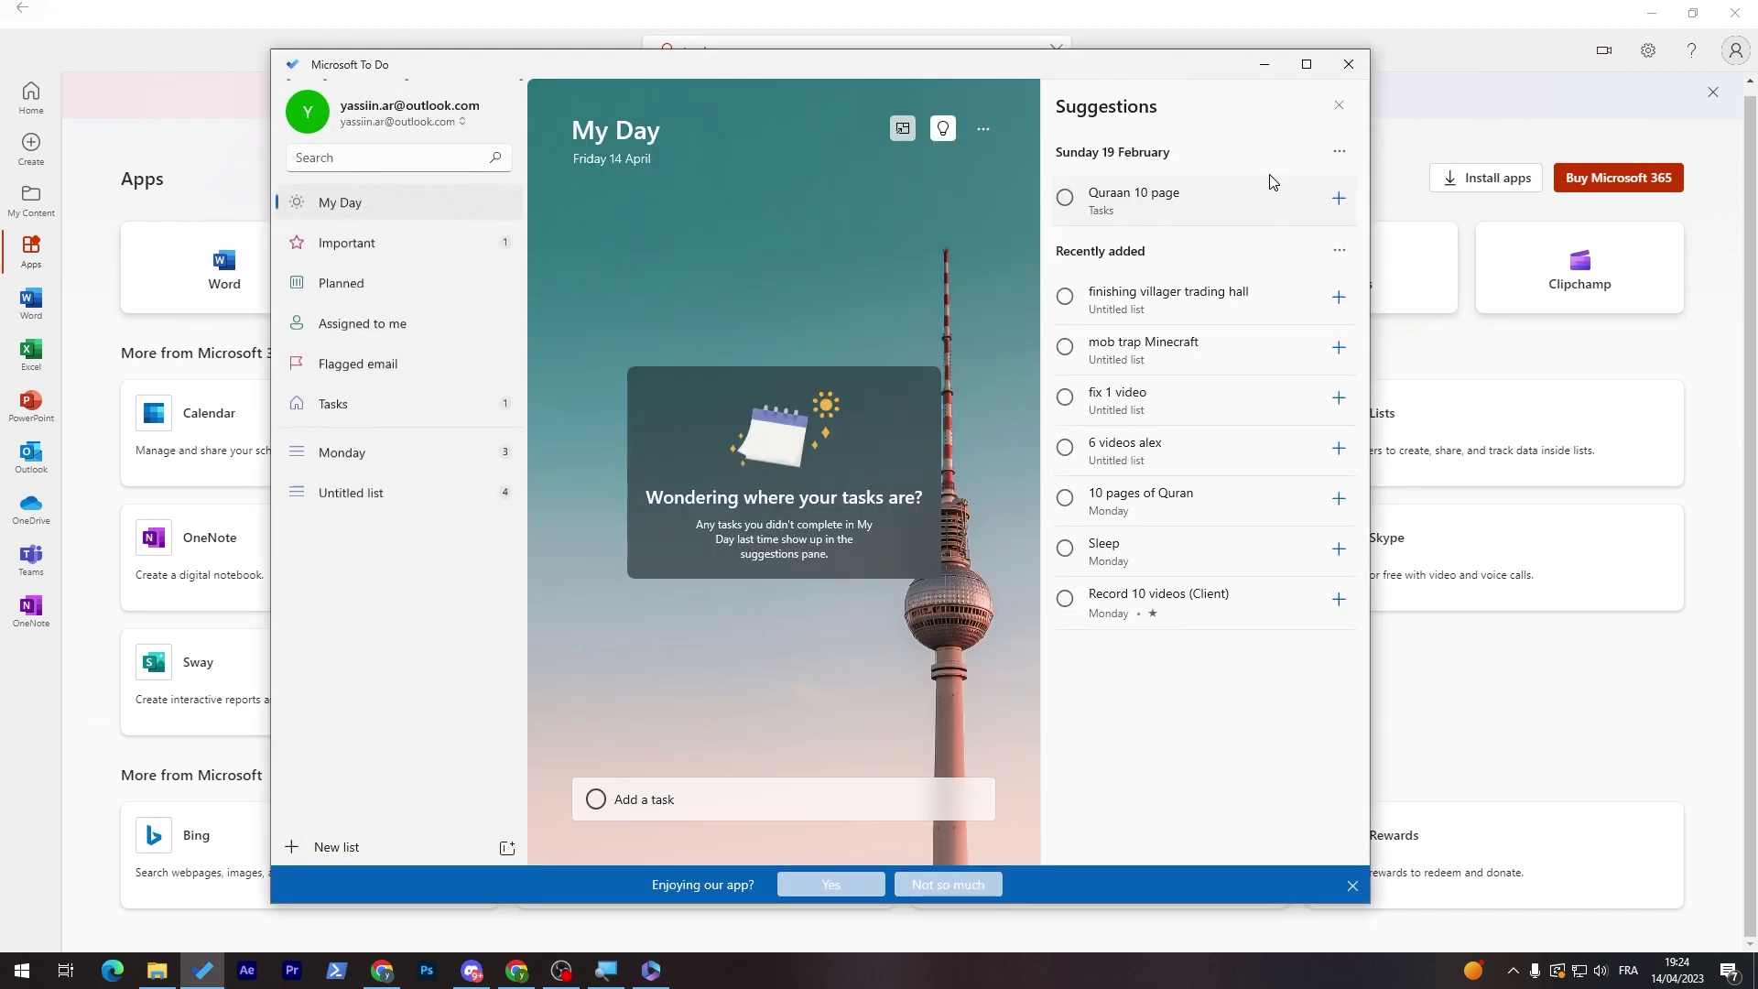
pyautogui.click(1265, 64)
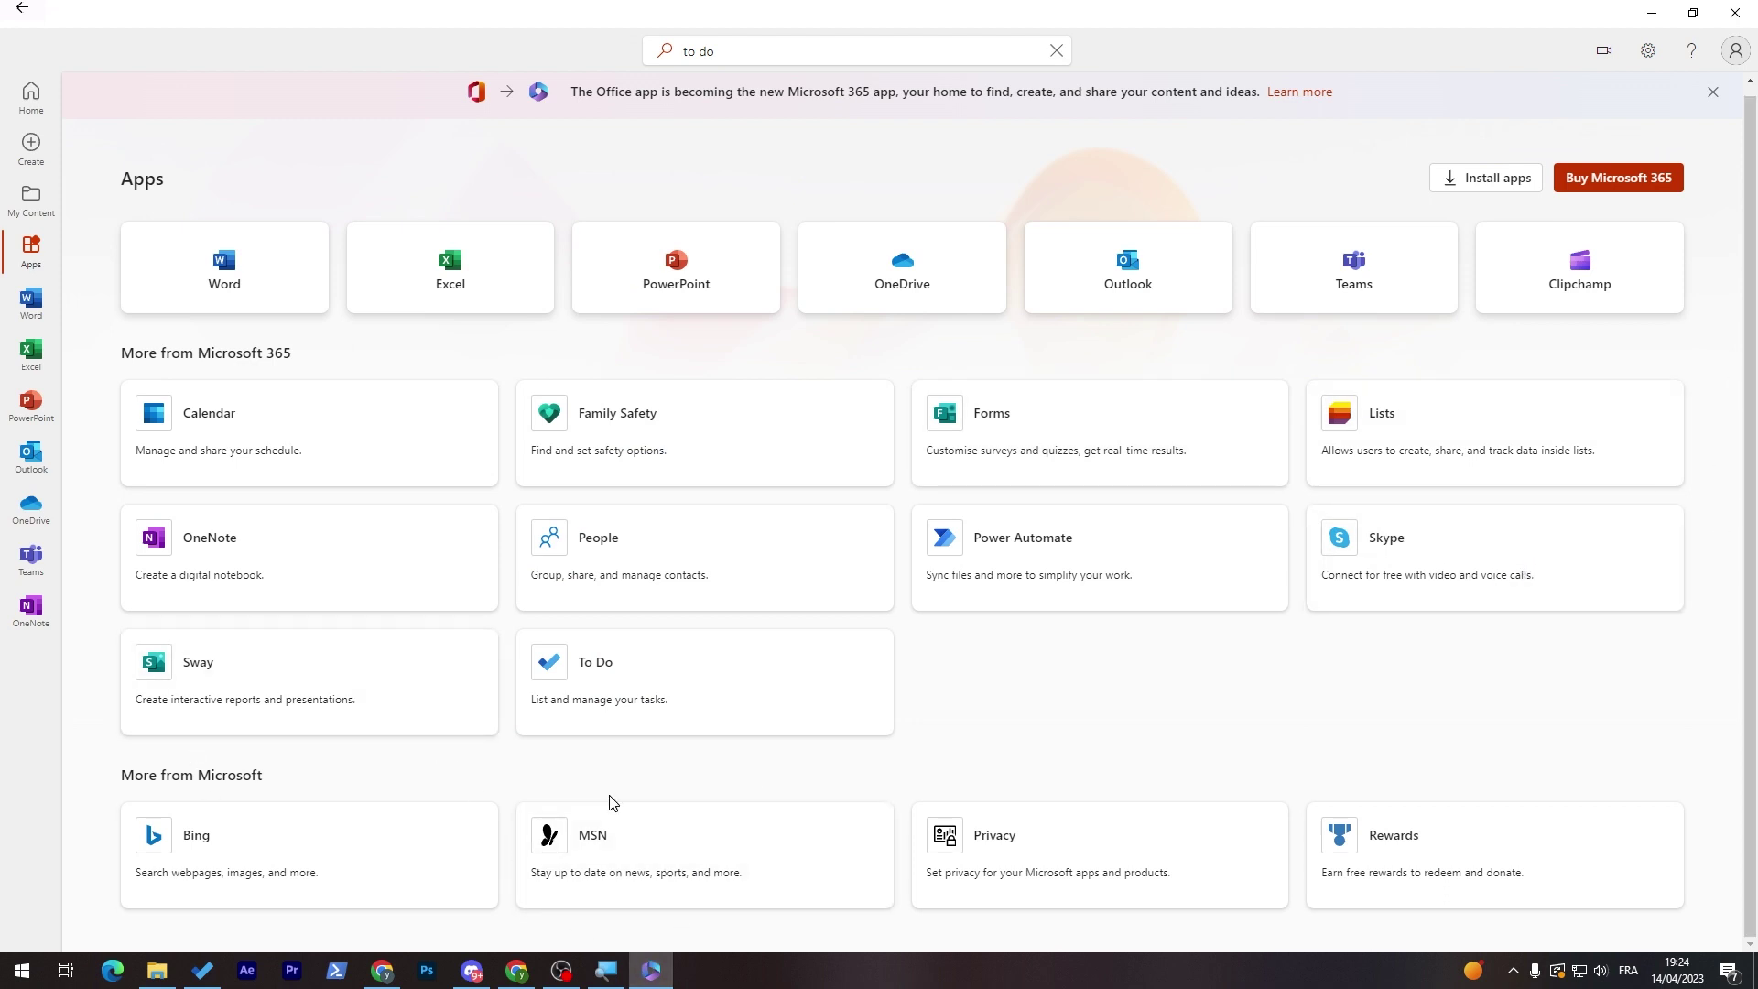
pyautogui.click(202, 969)
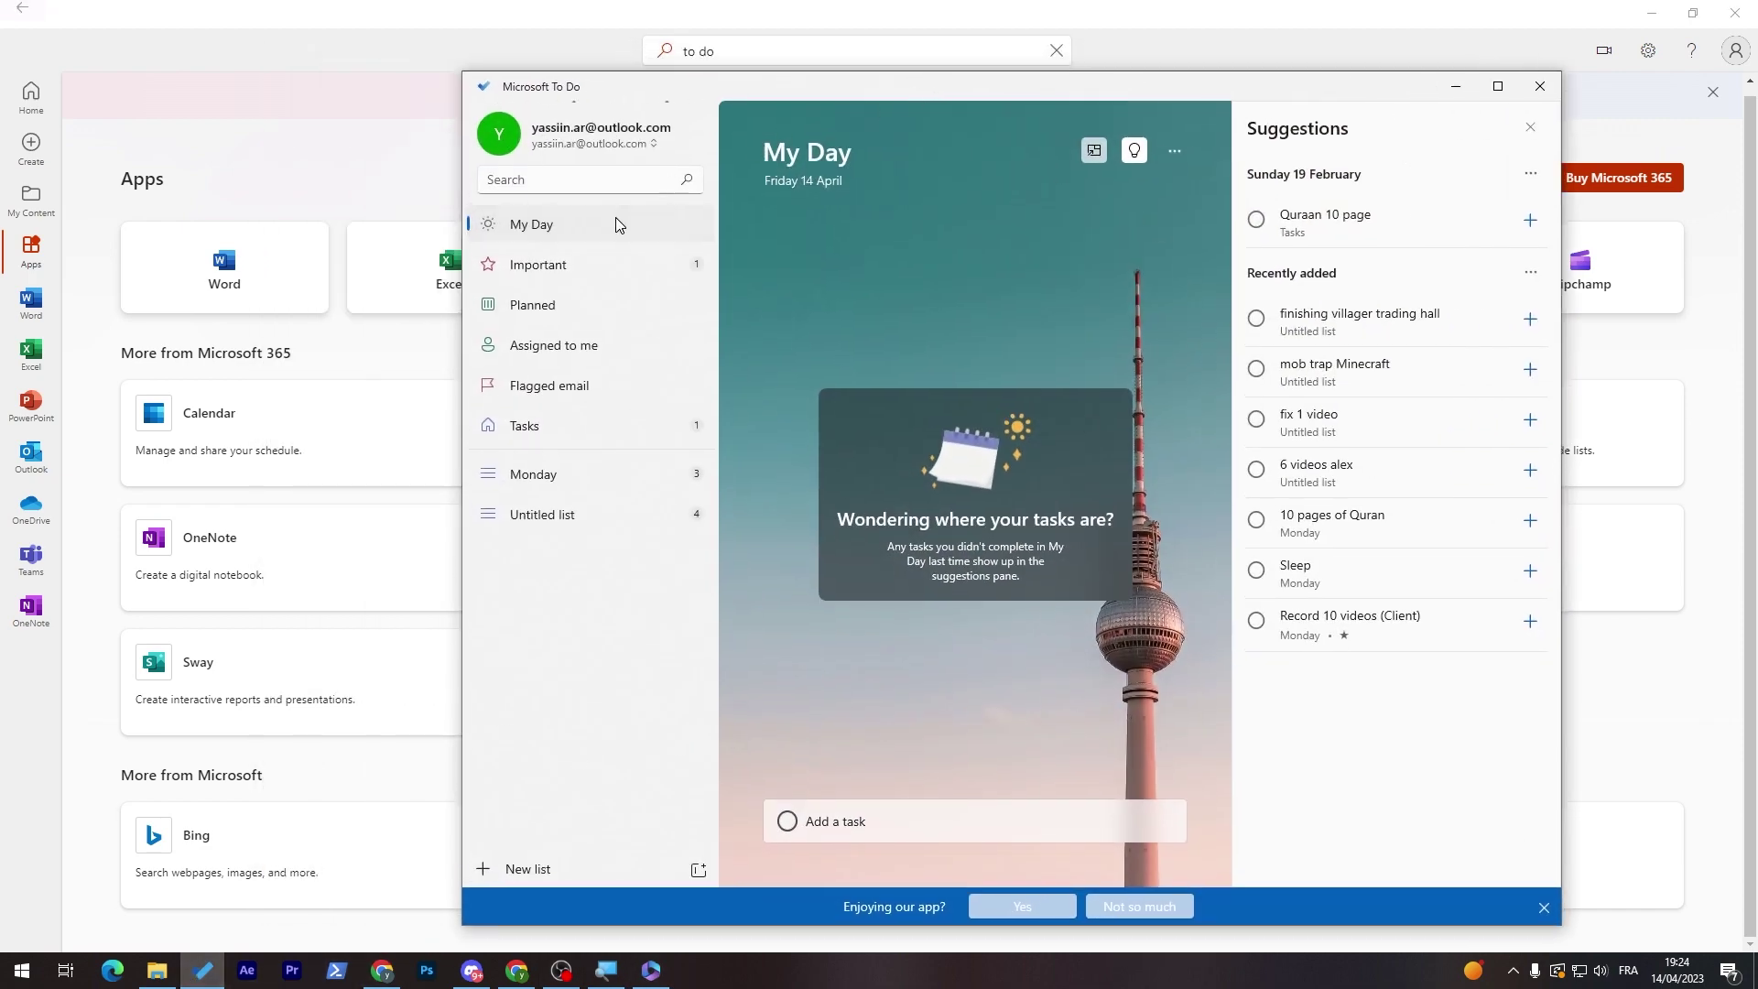
# - Maximize the To Do window and create a new list named 'Planner'
pyautogui.doubleClick(1090, 96)
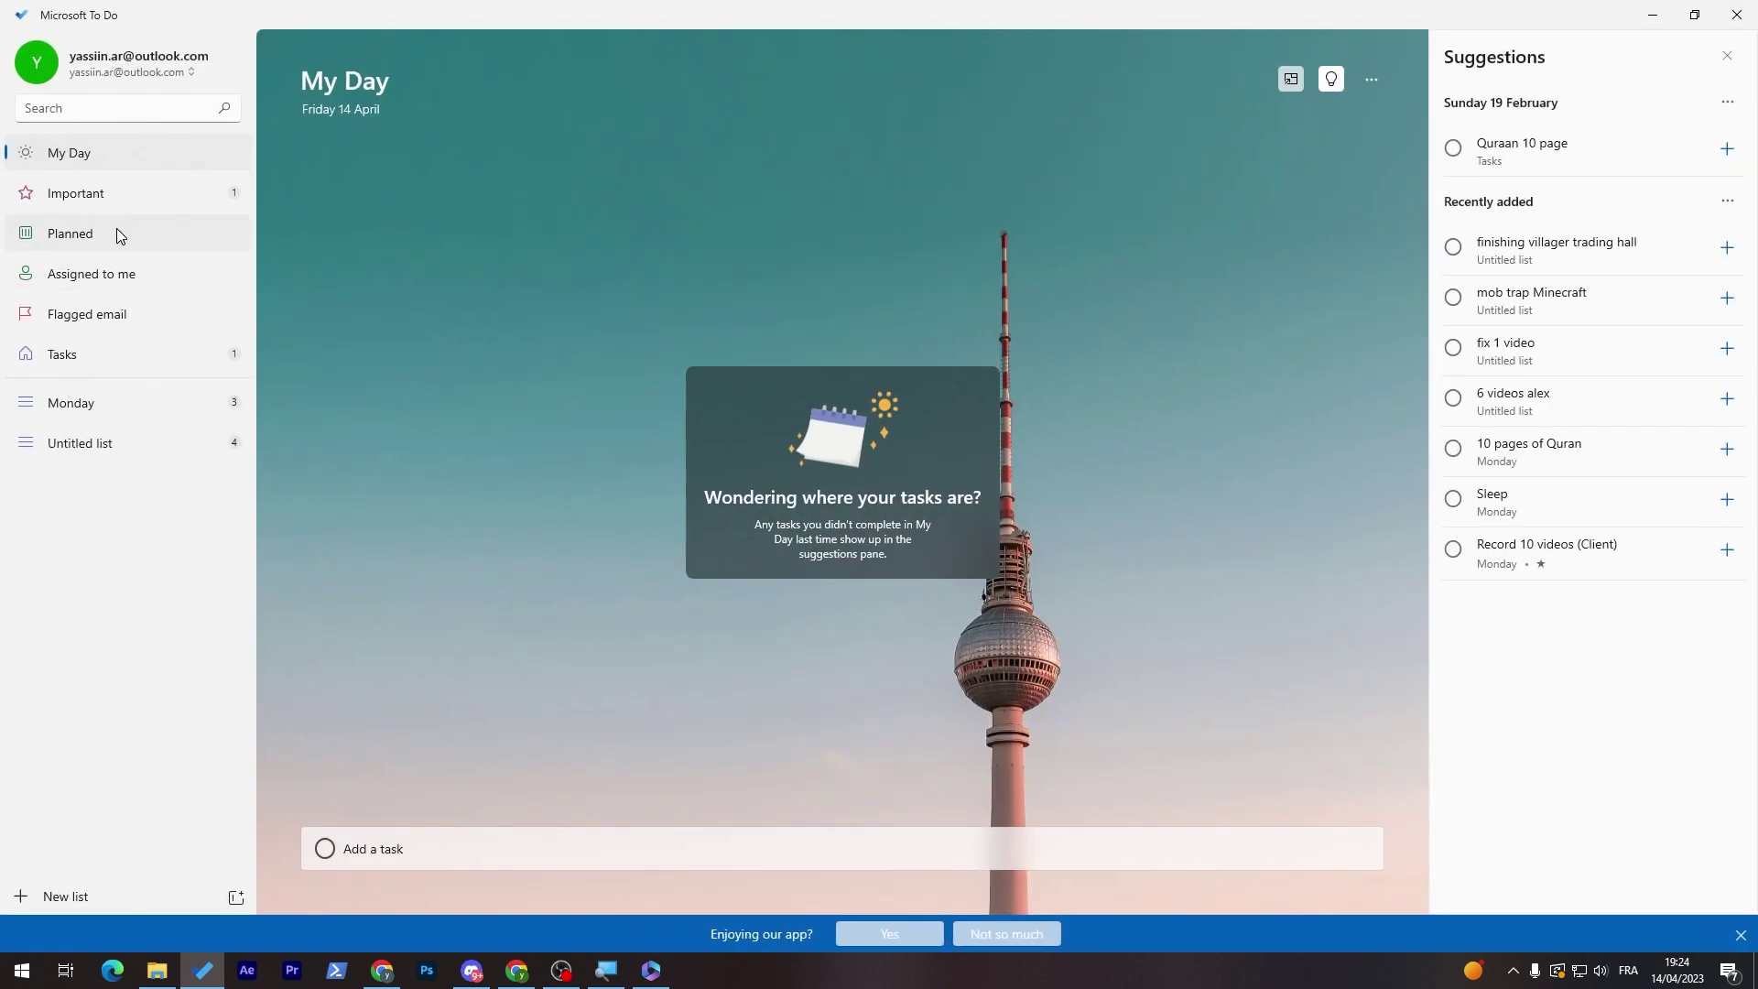
pyautogui.click(42, 883)
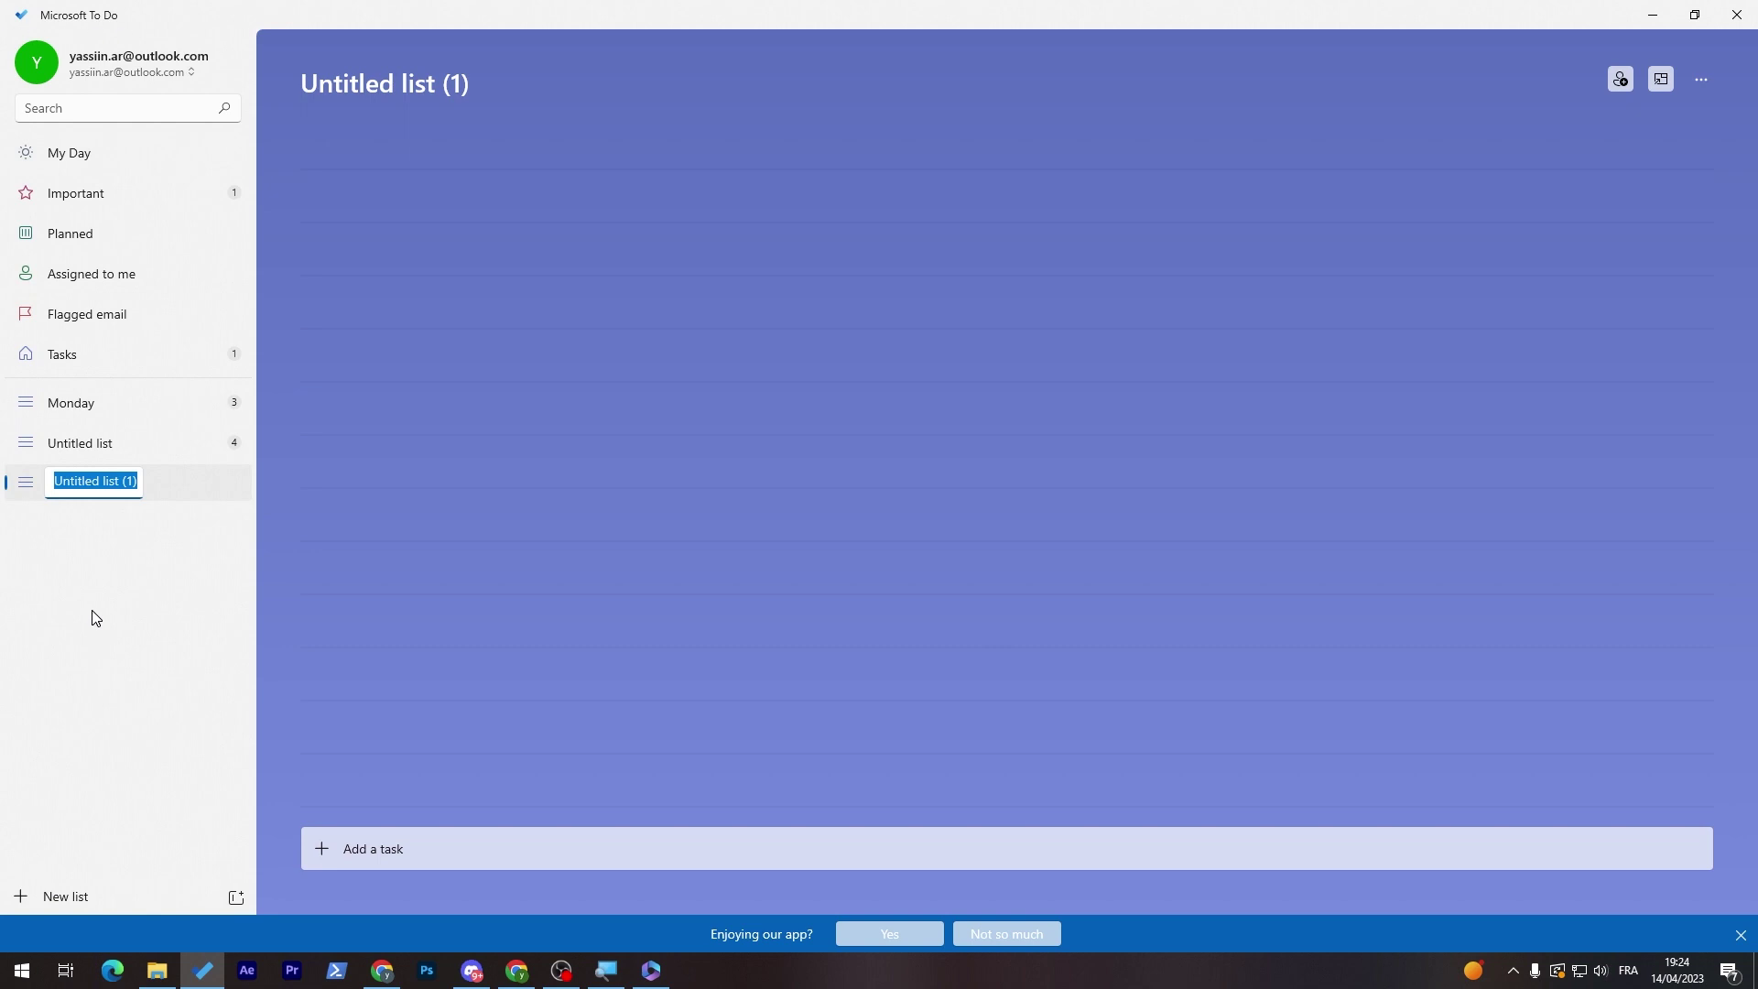
pyautogui.write('Planner')
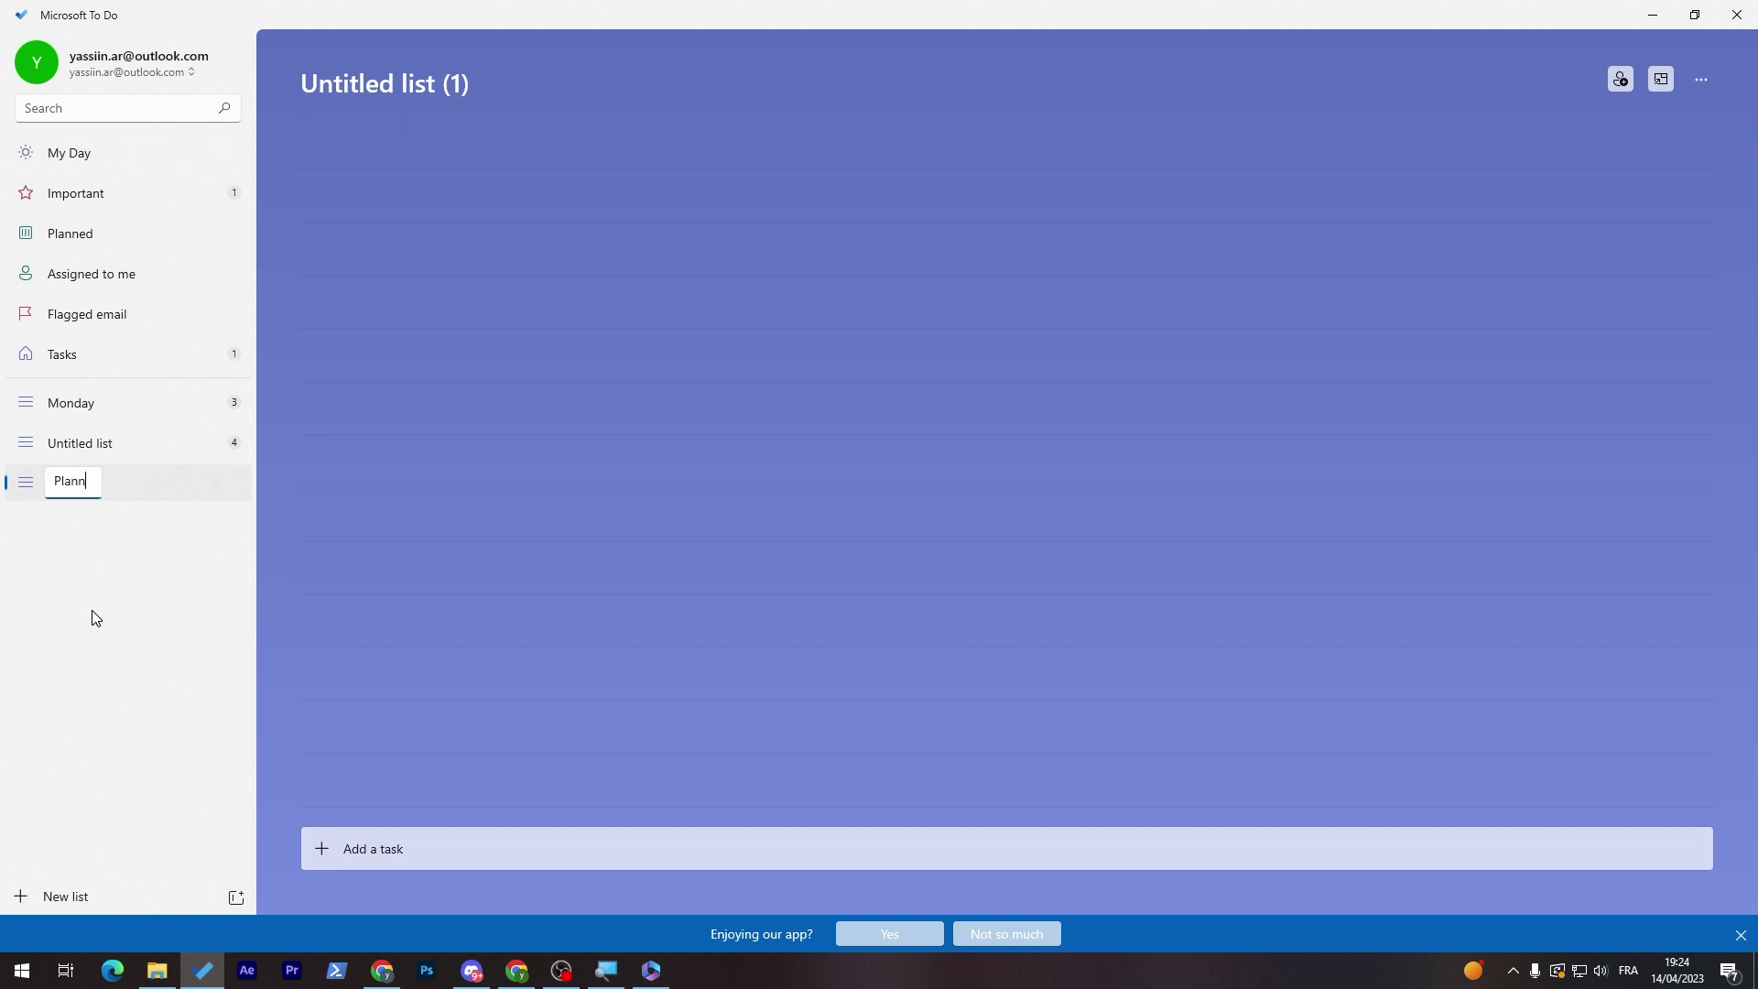
pyautogui.press('Return')
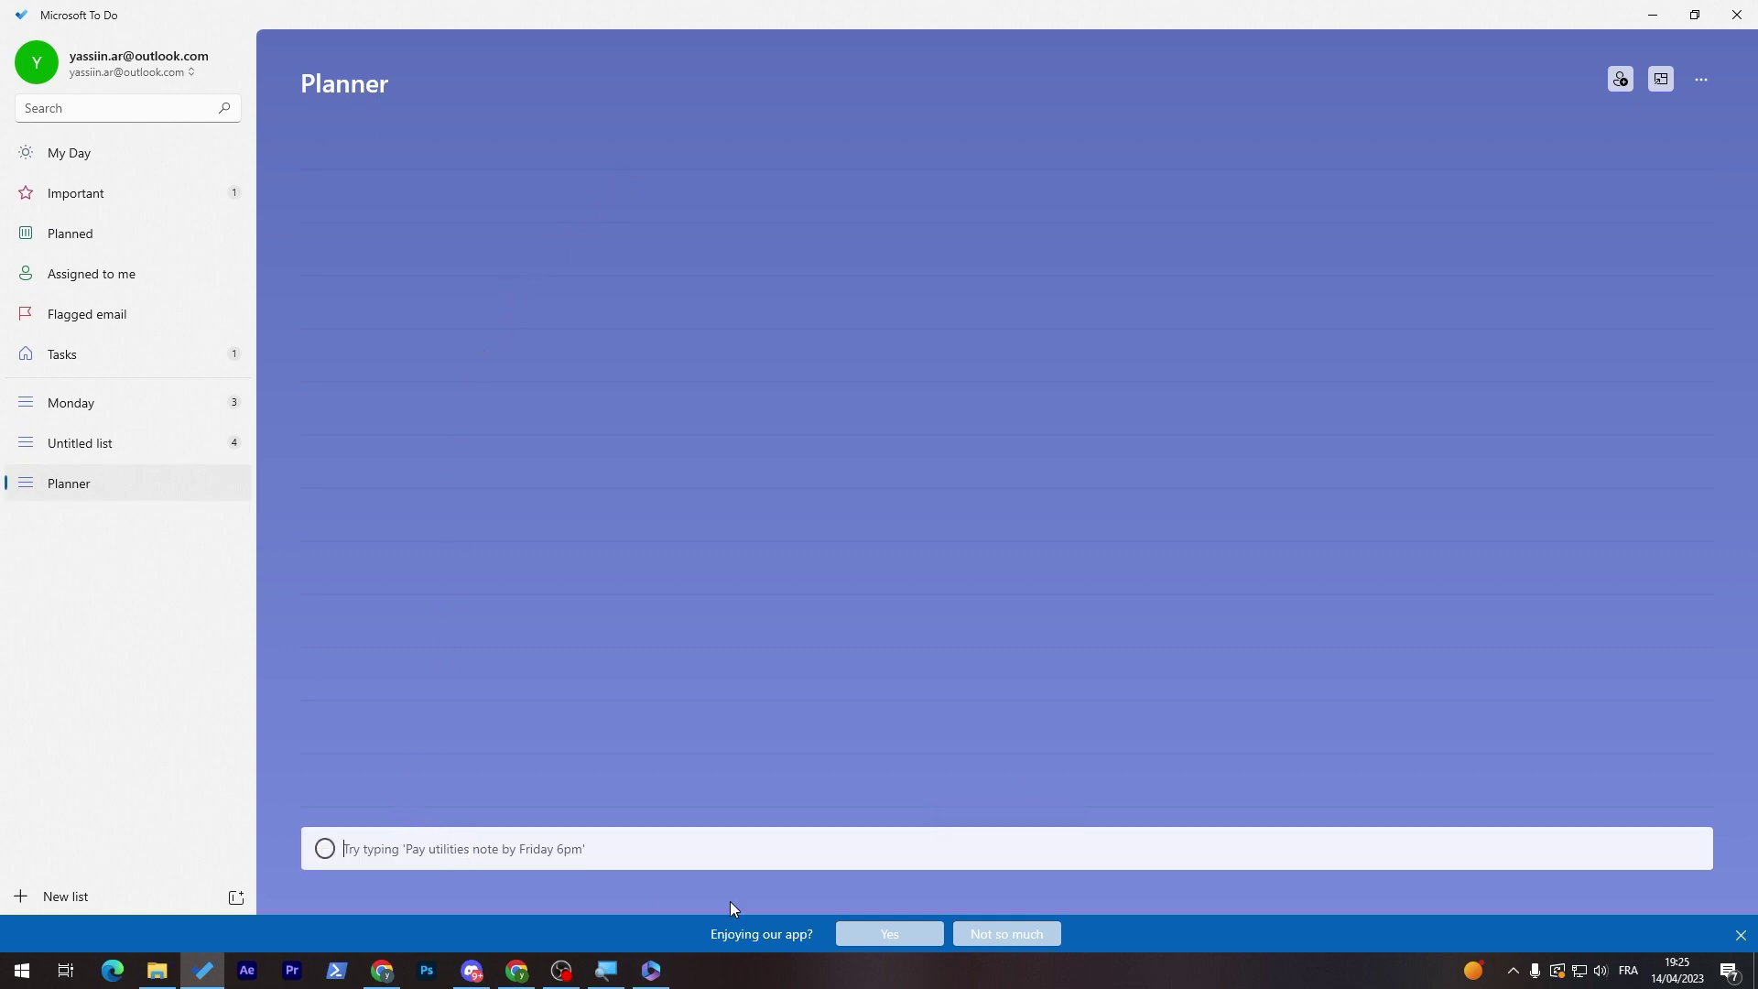
# - Dismiss the feedback and rating prompts and discard a stray draft task
pyautogui.click(888, 933)
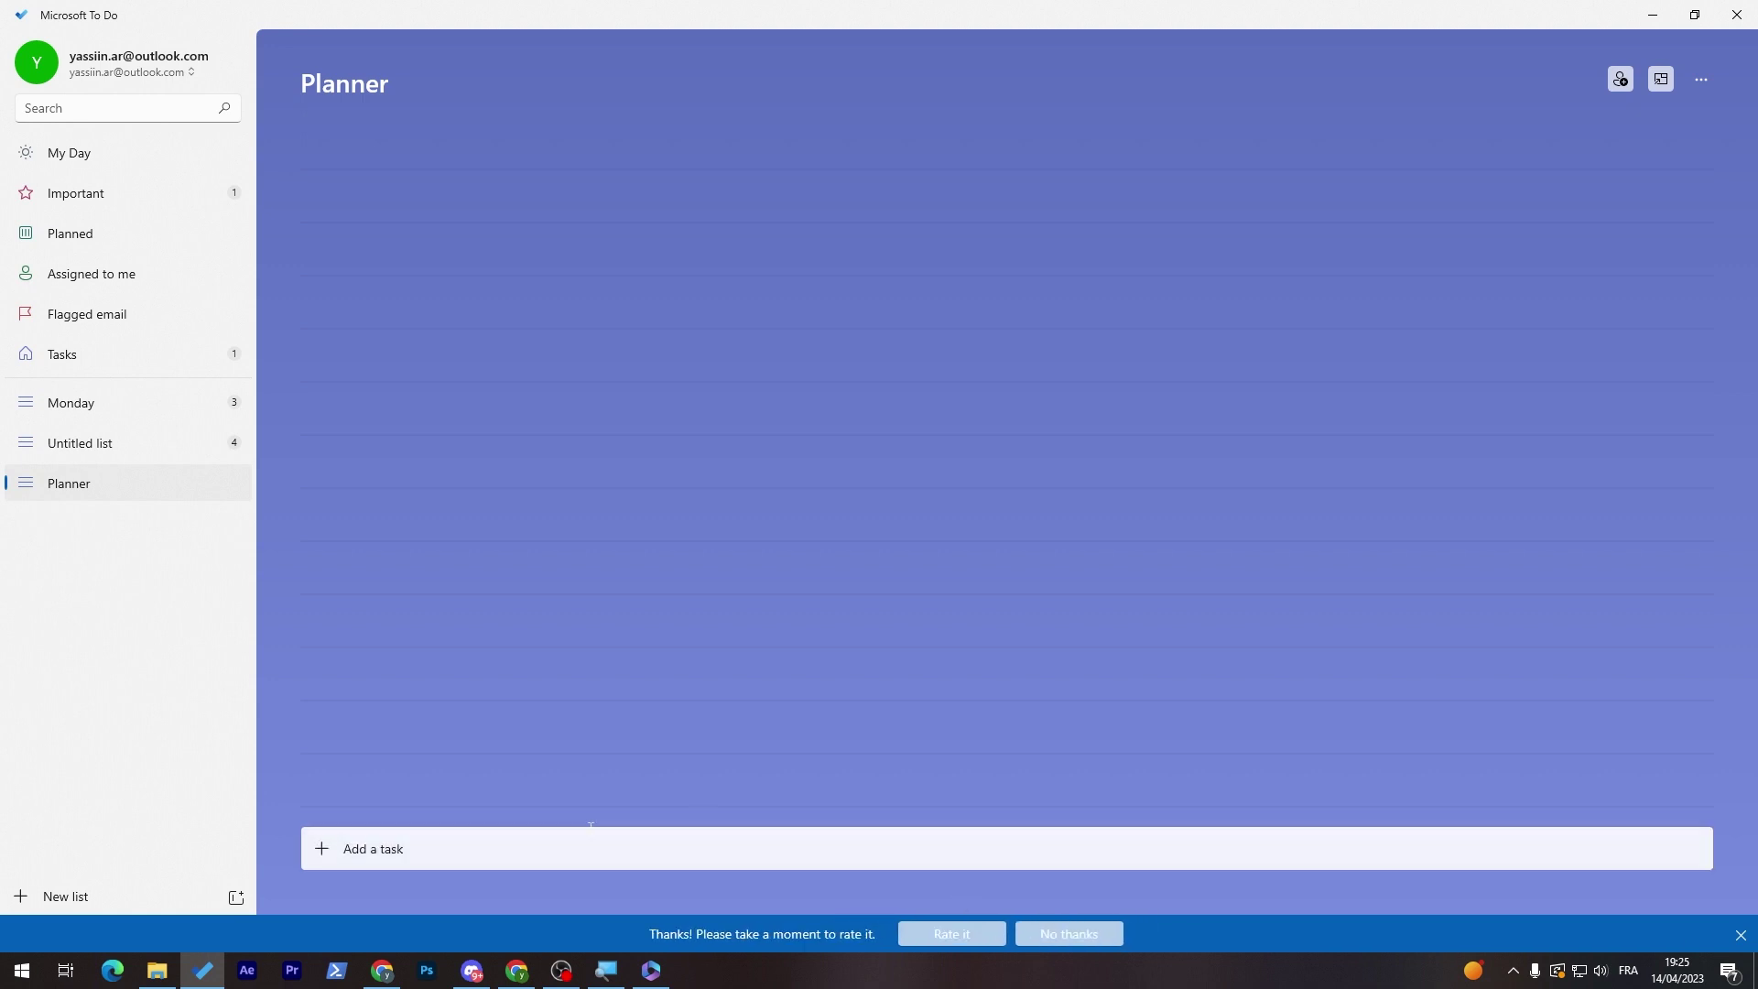
pyautogui.click(1022, 934)
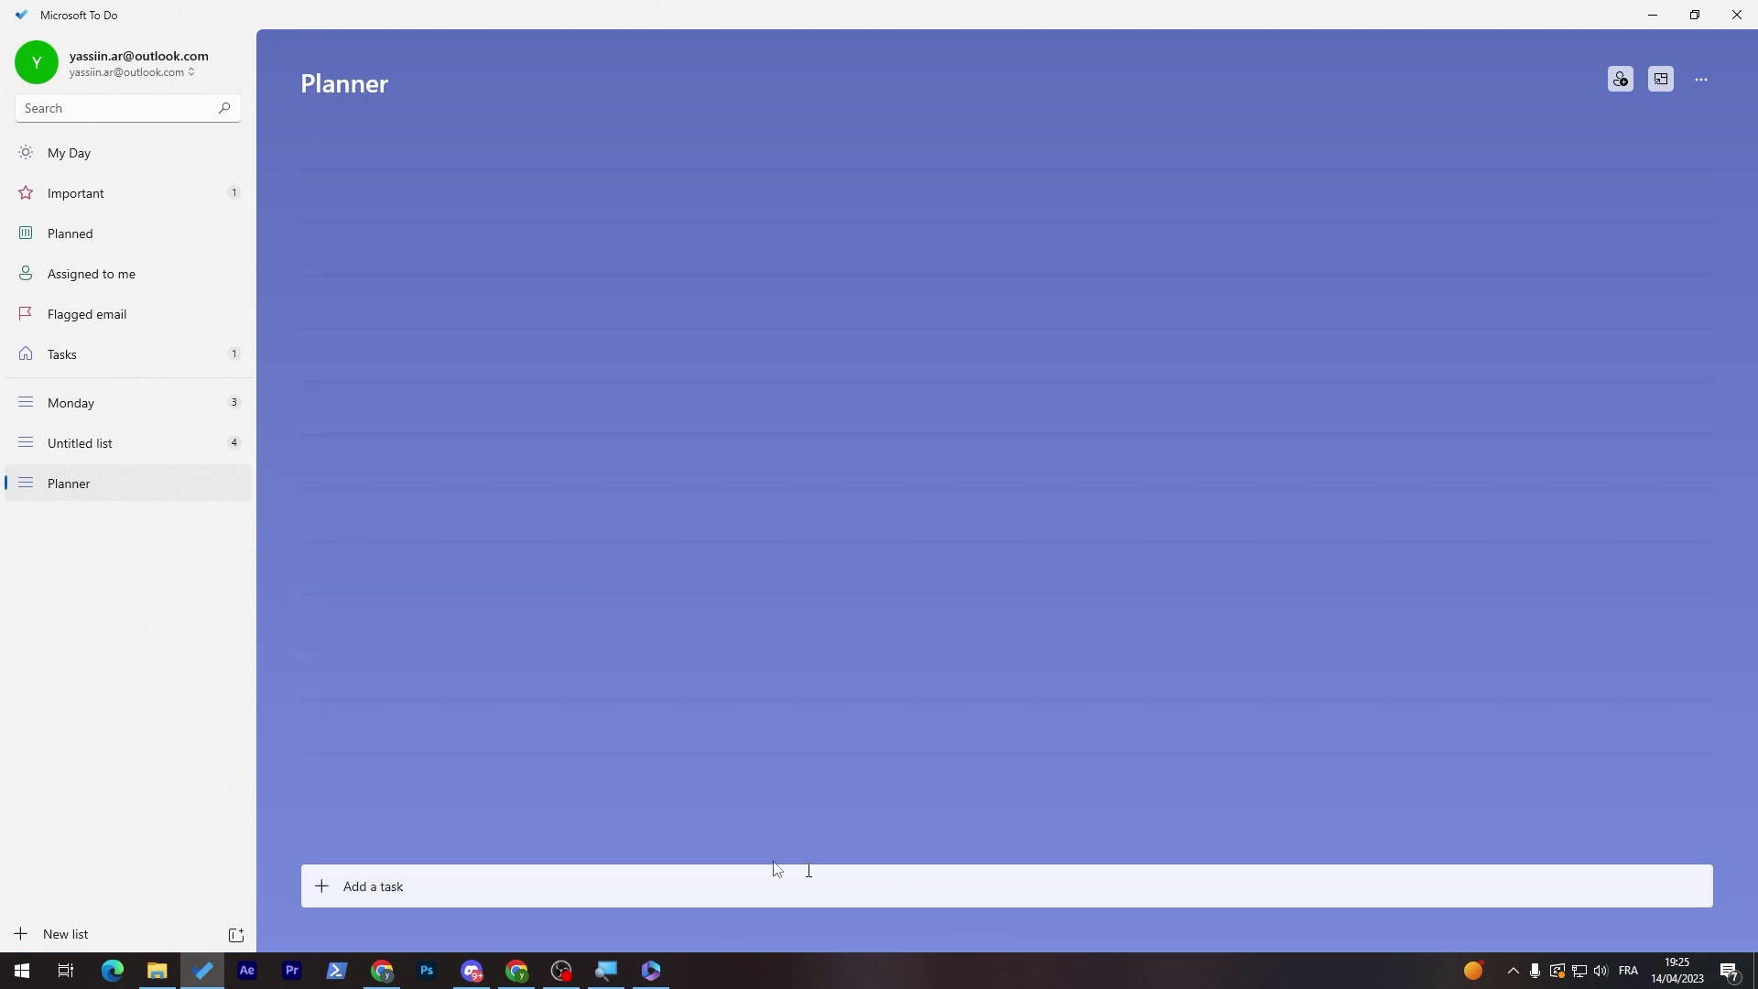
pyautogui.click(335, 888)
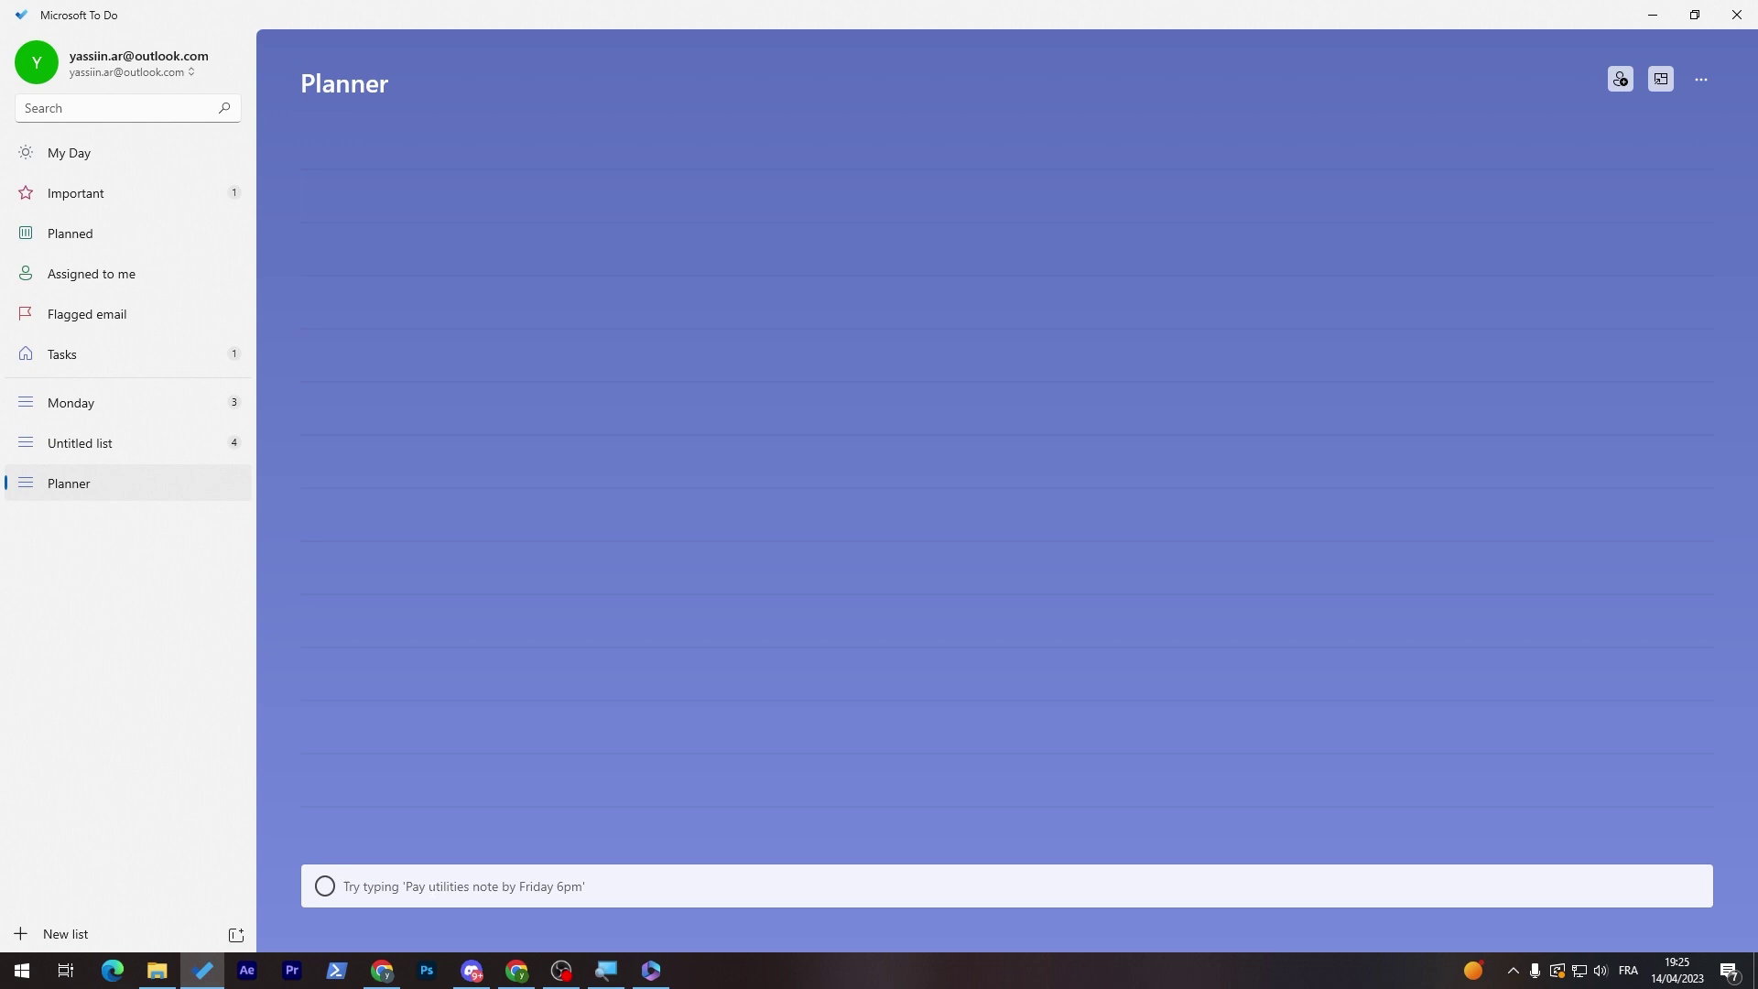
pyautogui.write('R')
pyautogui.press('BackSpace')
pyautogui.write('Preparing for exam')
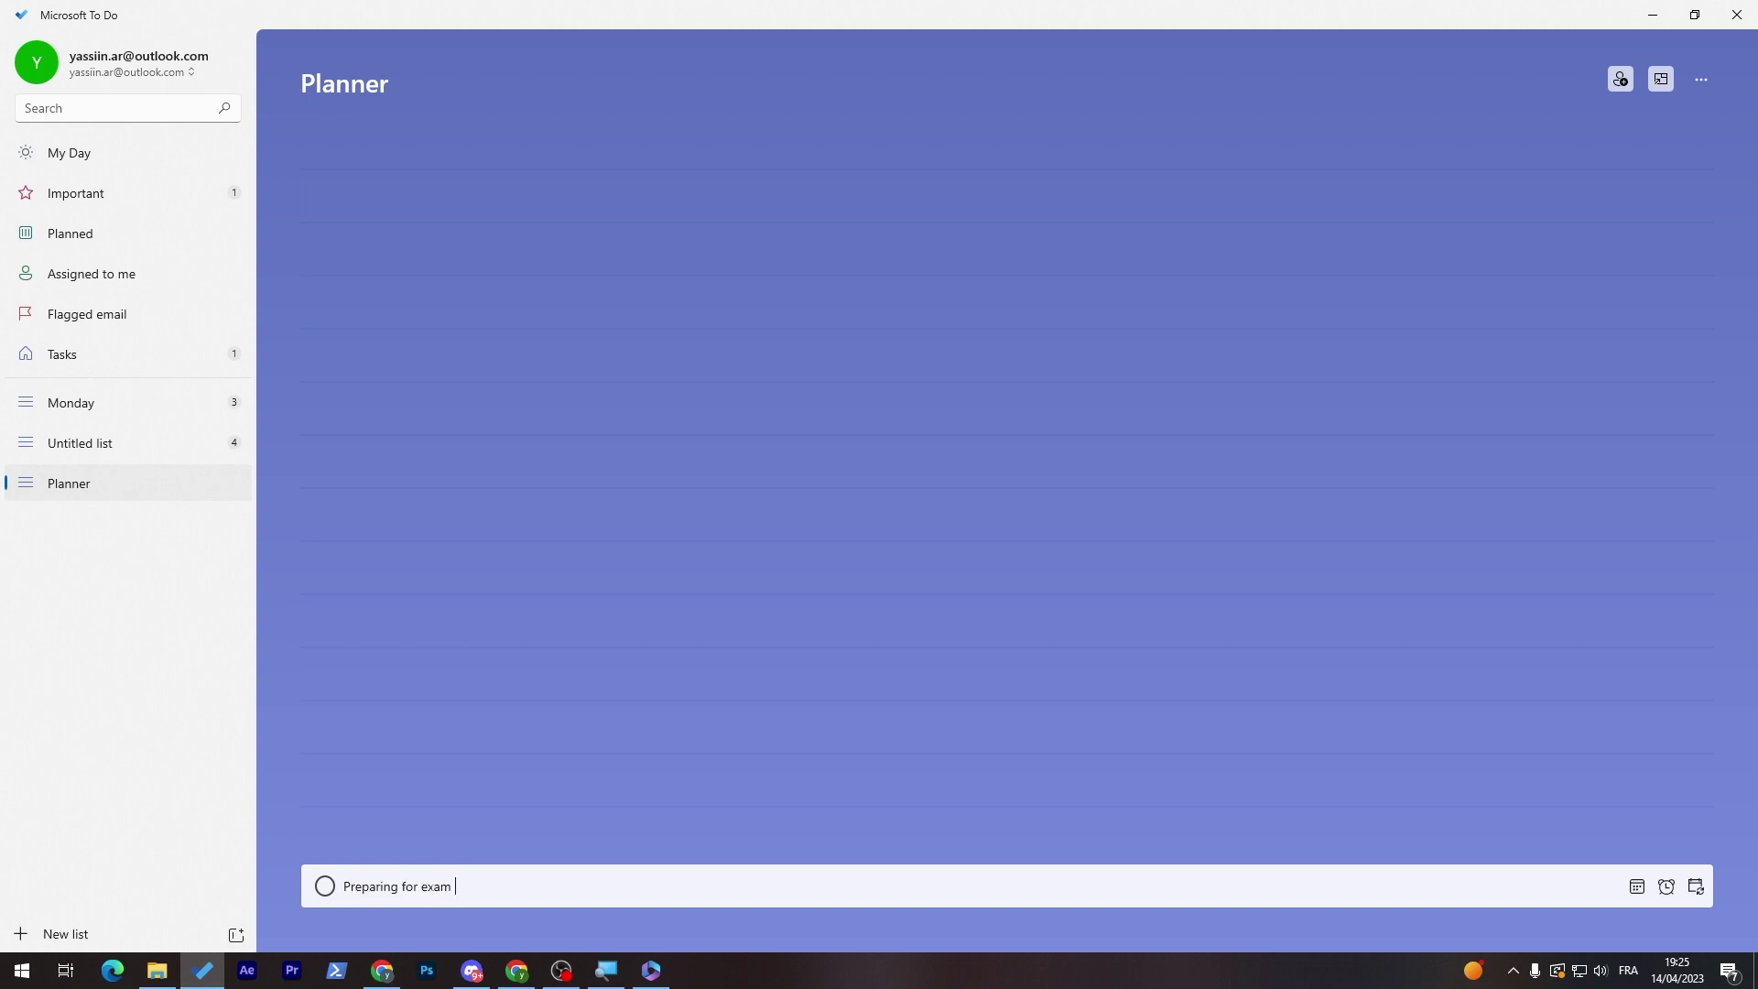
pyautogui.press('Escape')
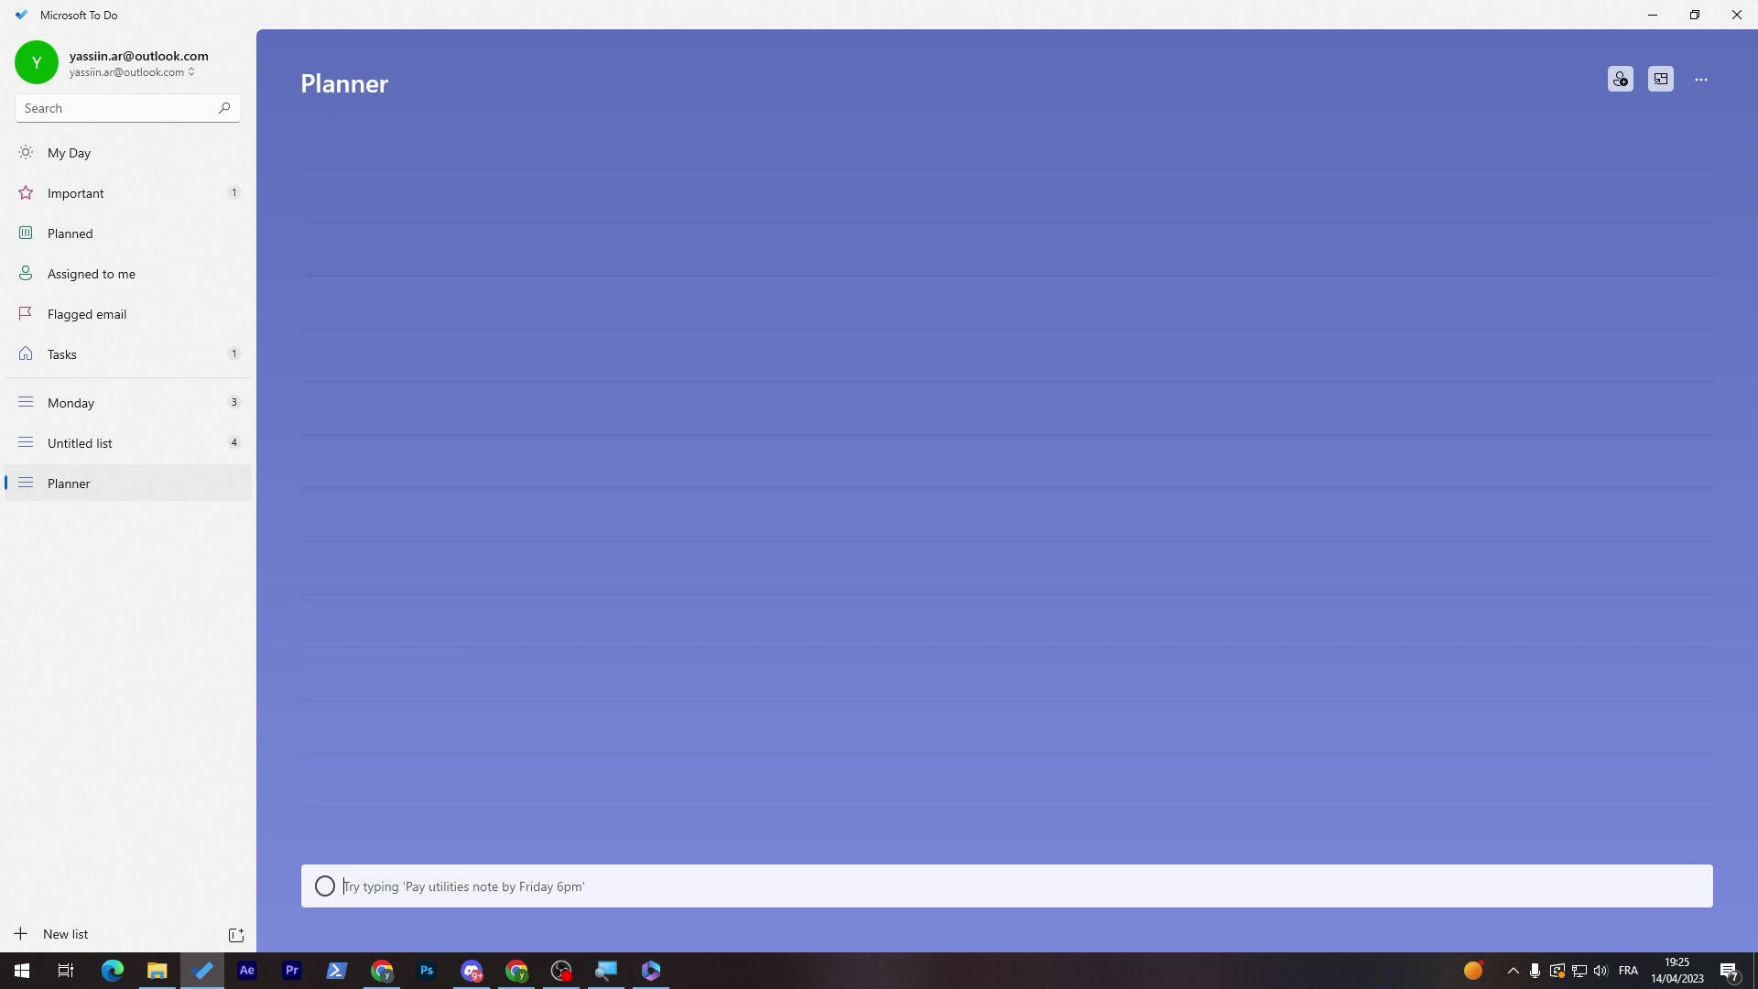
# - Add tasks 'Wake up at 6 am', 'work out for 30 min', 'shower' and 'breakfast'
pyautogui.write('Wake up')
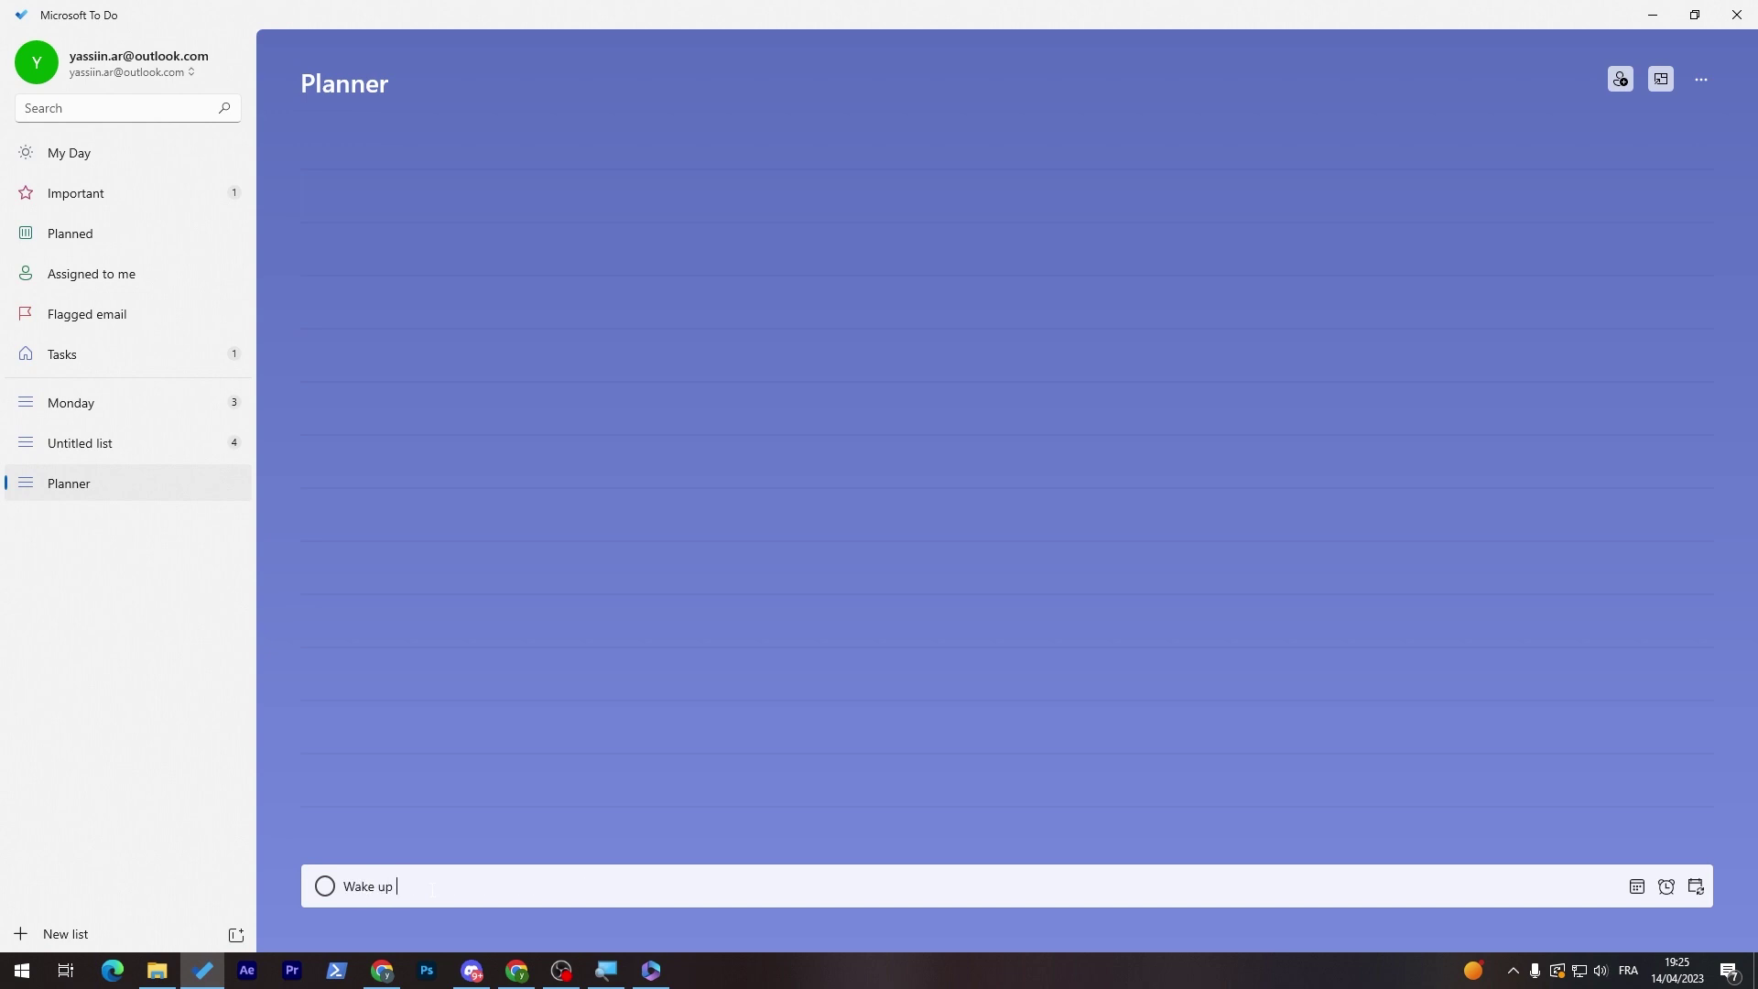
pyautogui.write(' at 6 am')
pyautogui.press('Return')
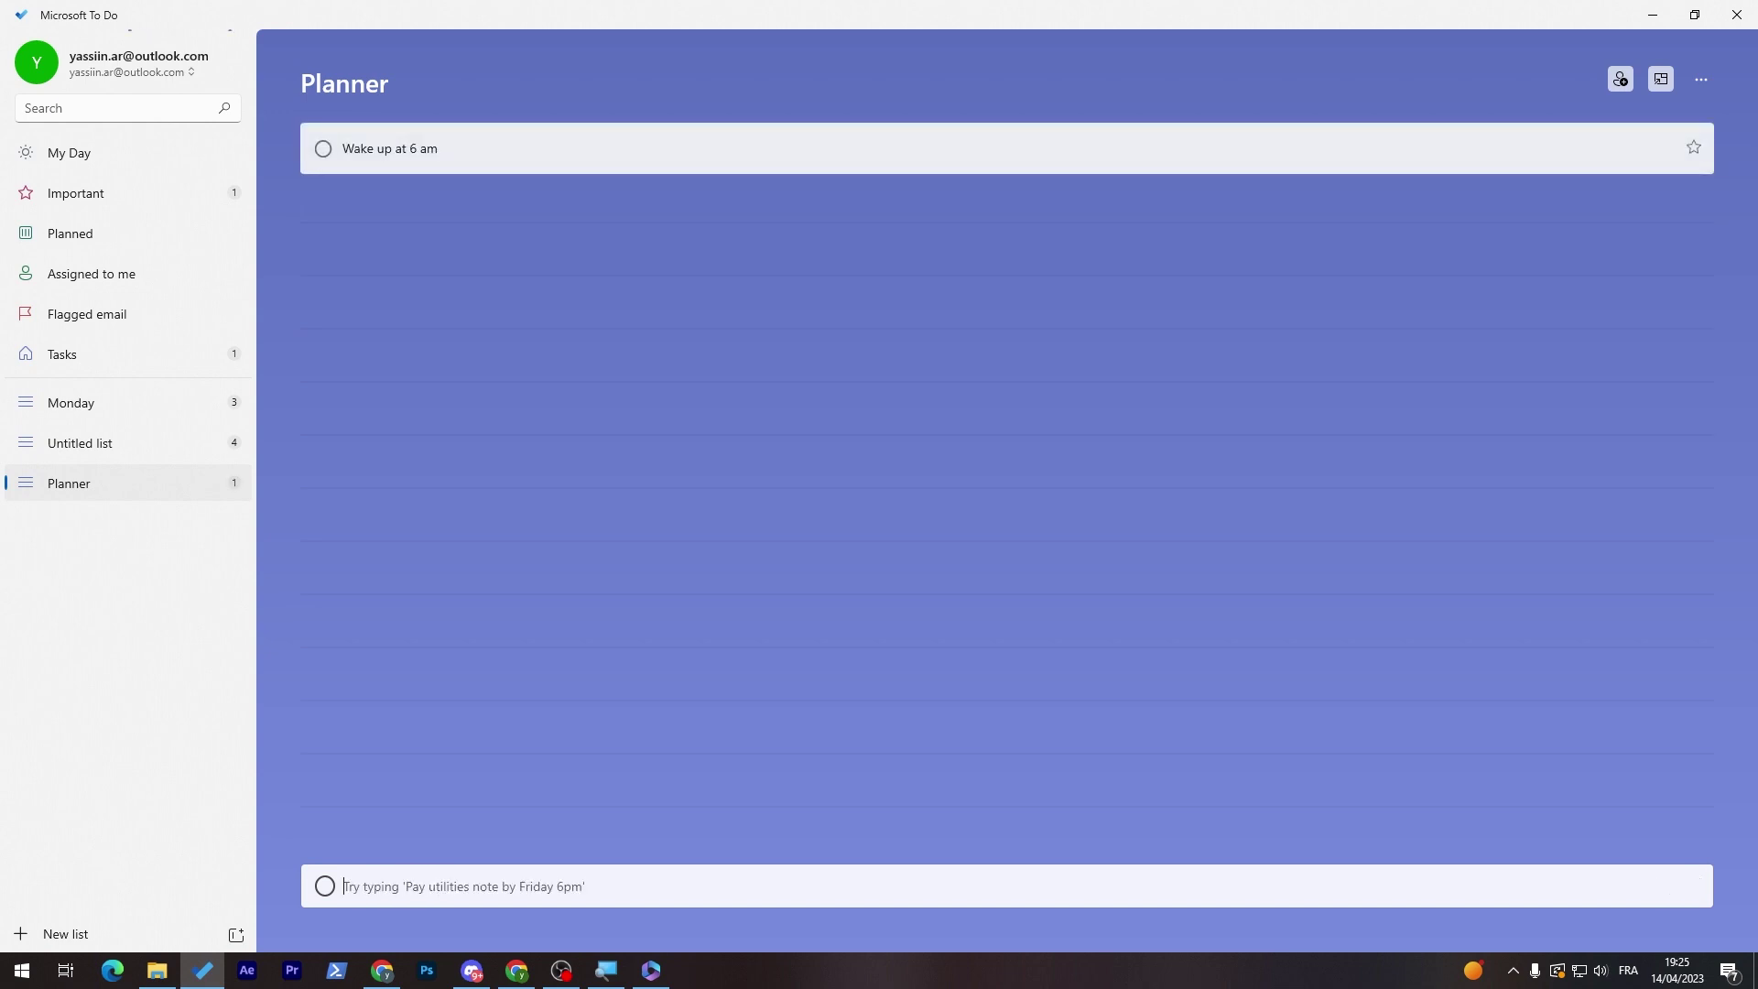
pyautogui.write('work out for 3')
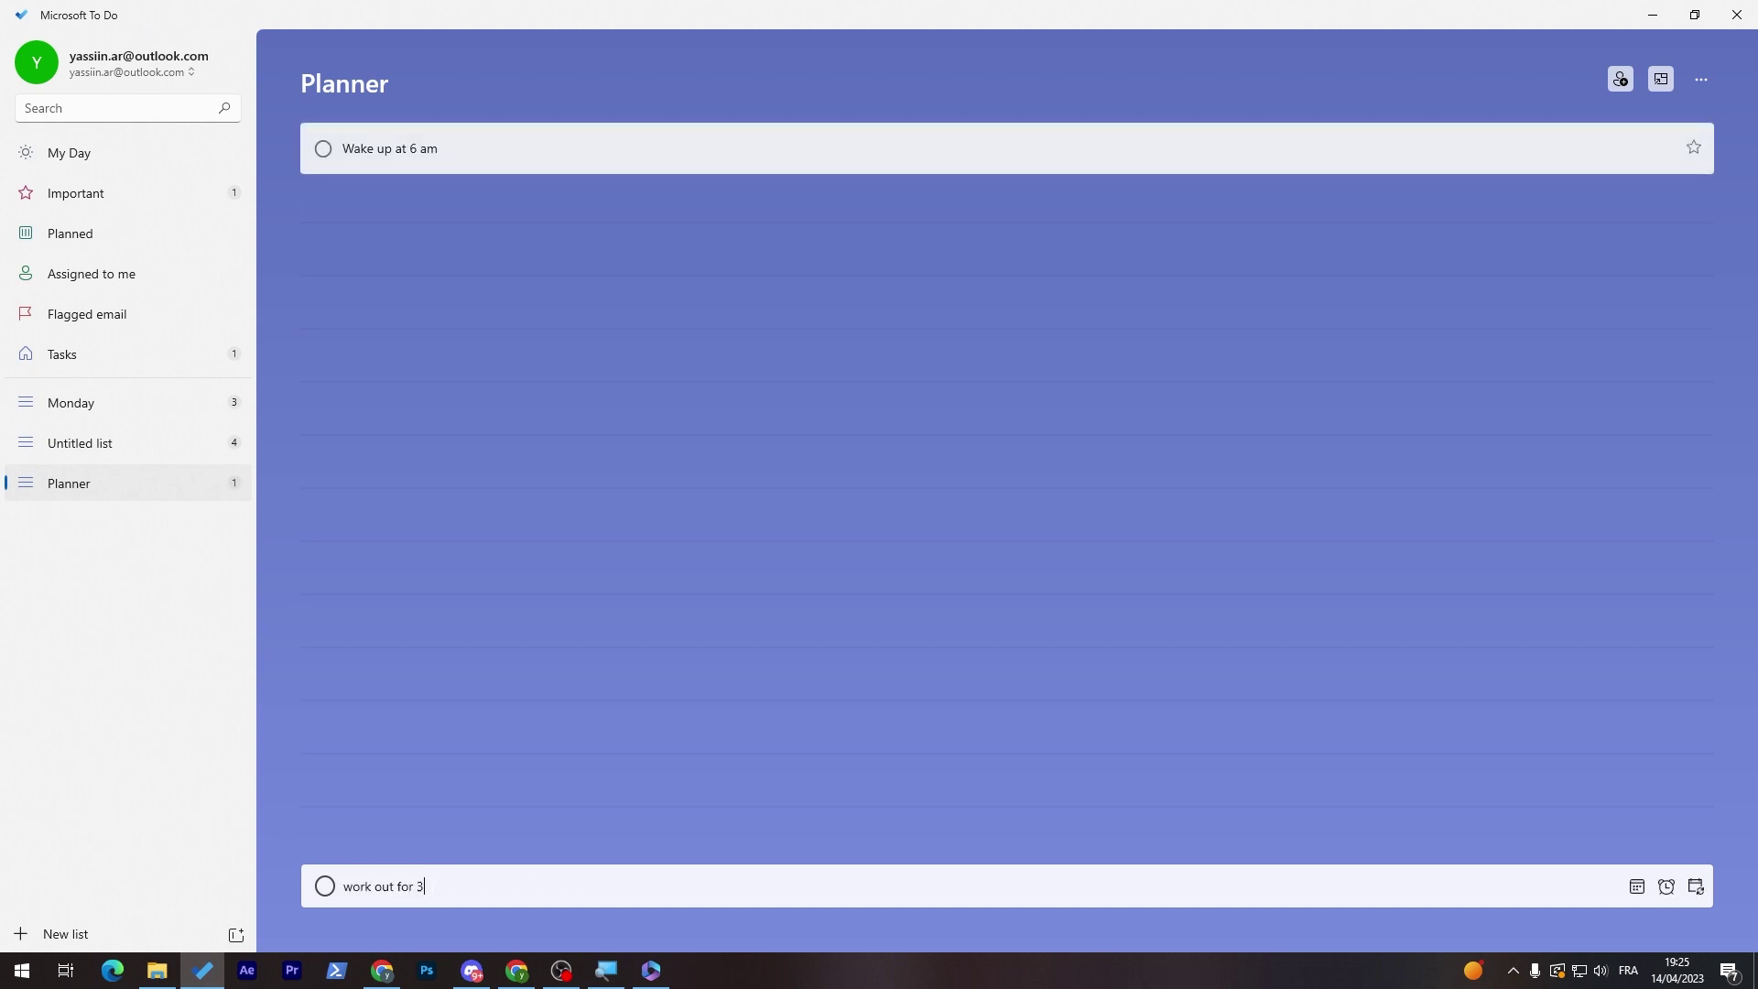
pyautogui.write('0 min')
pyautogui.press('Return')
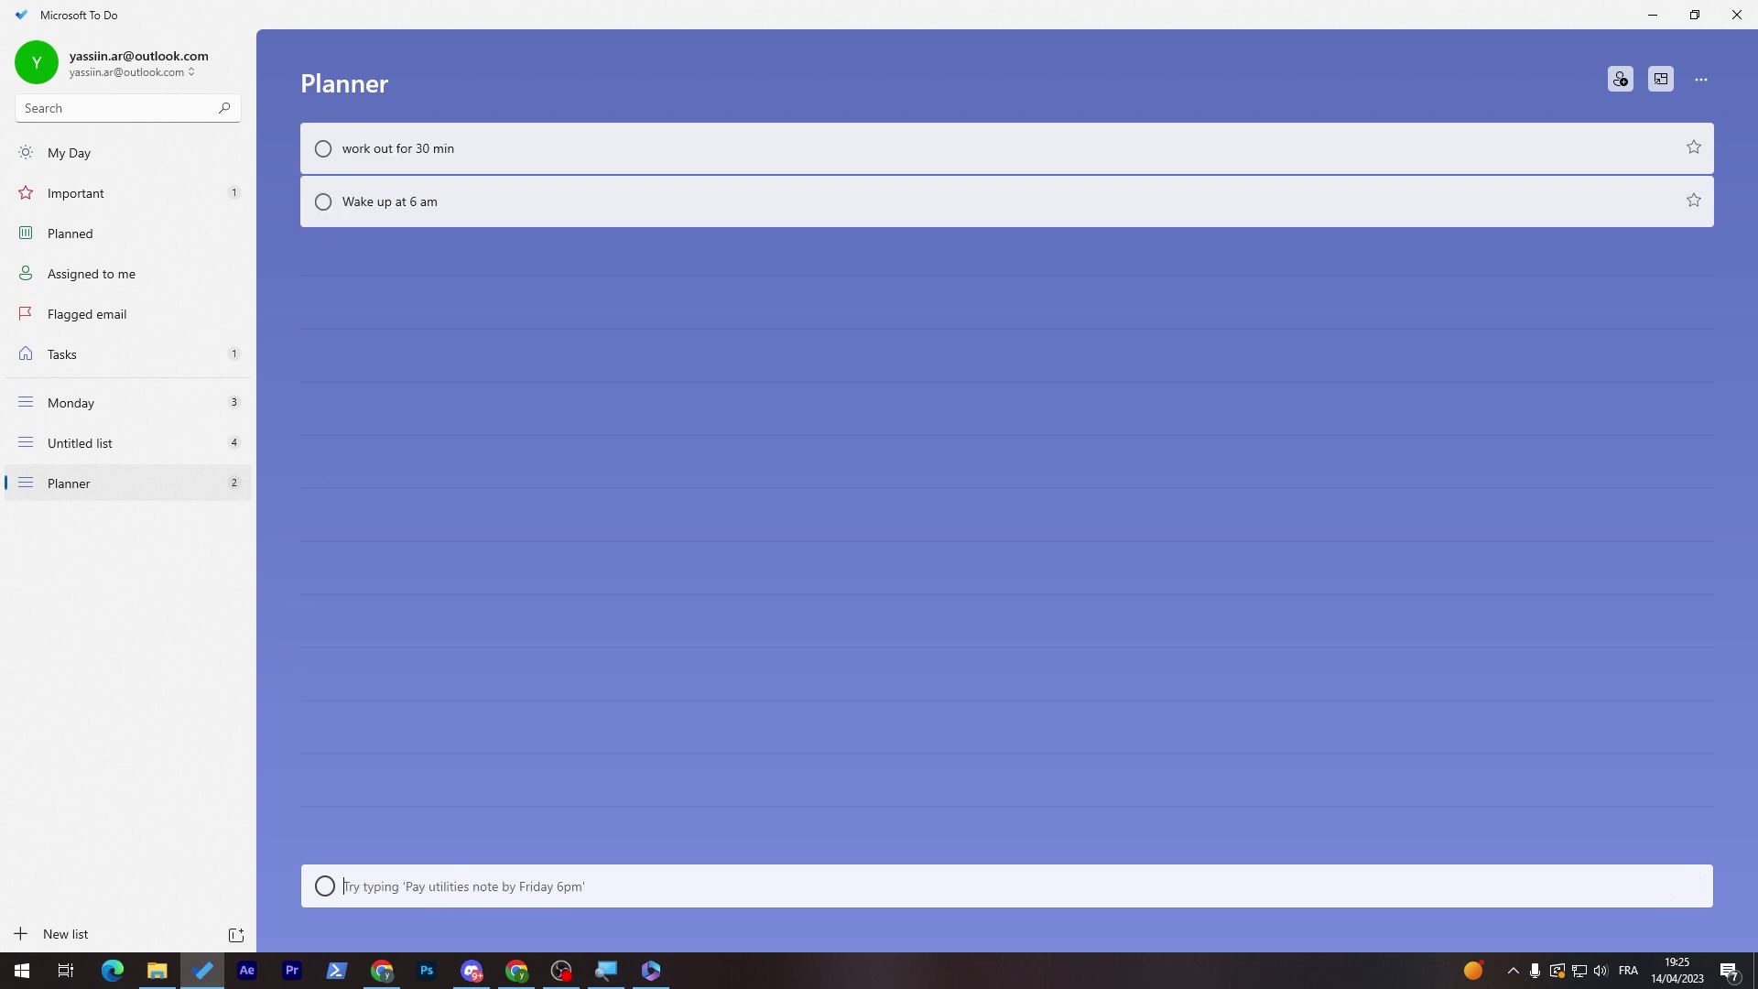
pyautogui.write('shower')
pyautogui.press('Return')
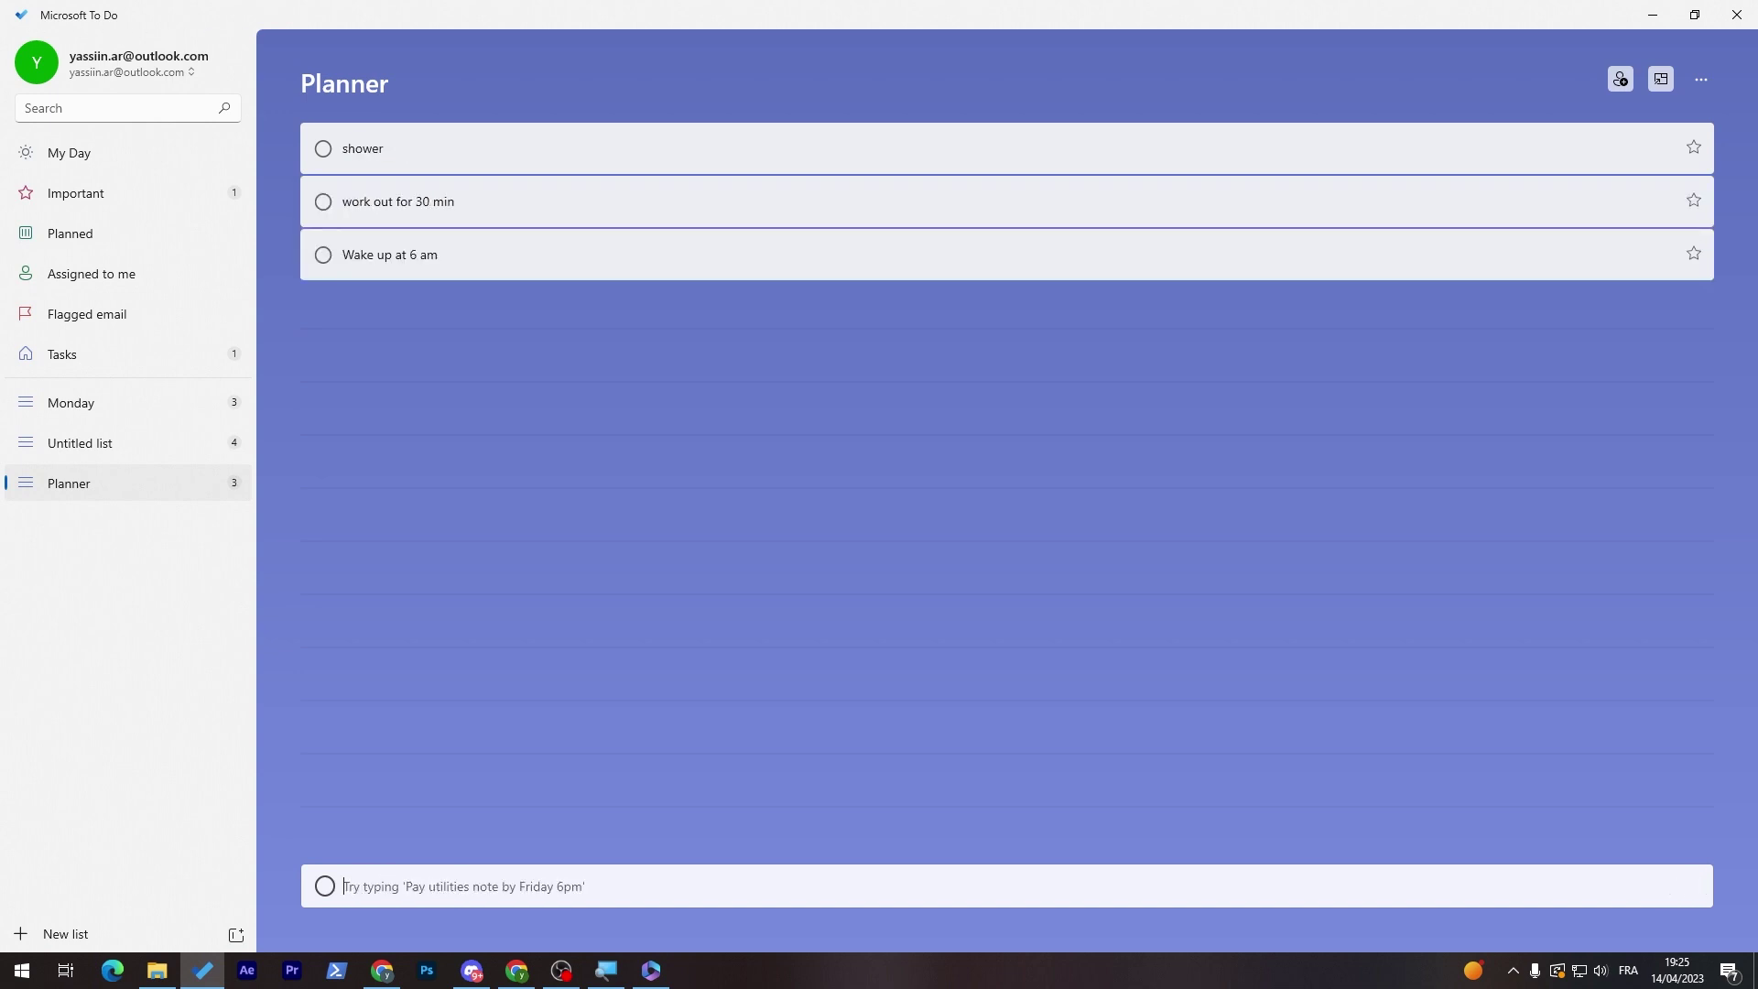
pyautogui.write('breakfast')
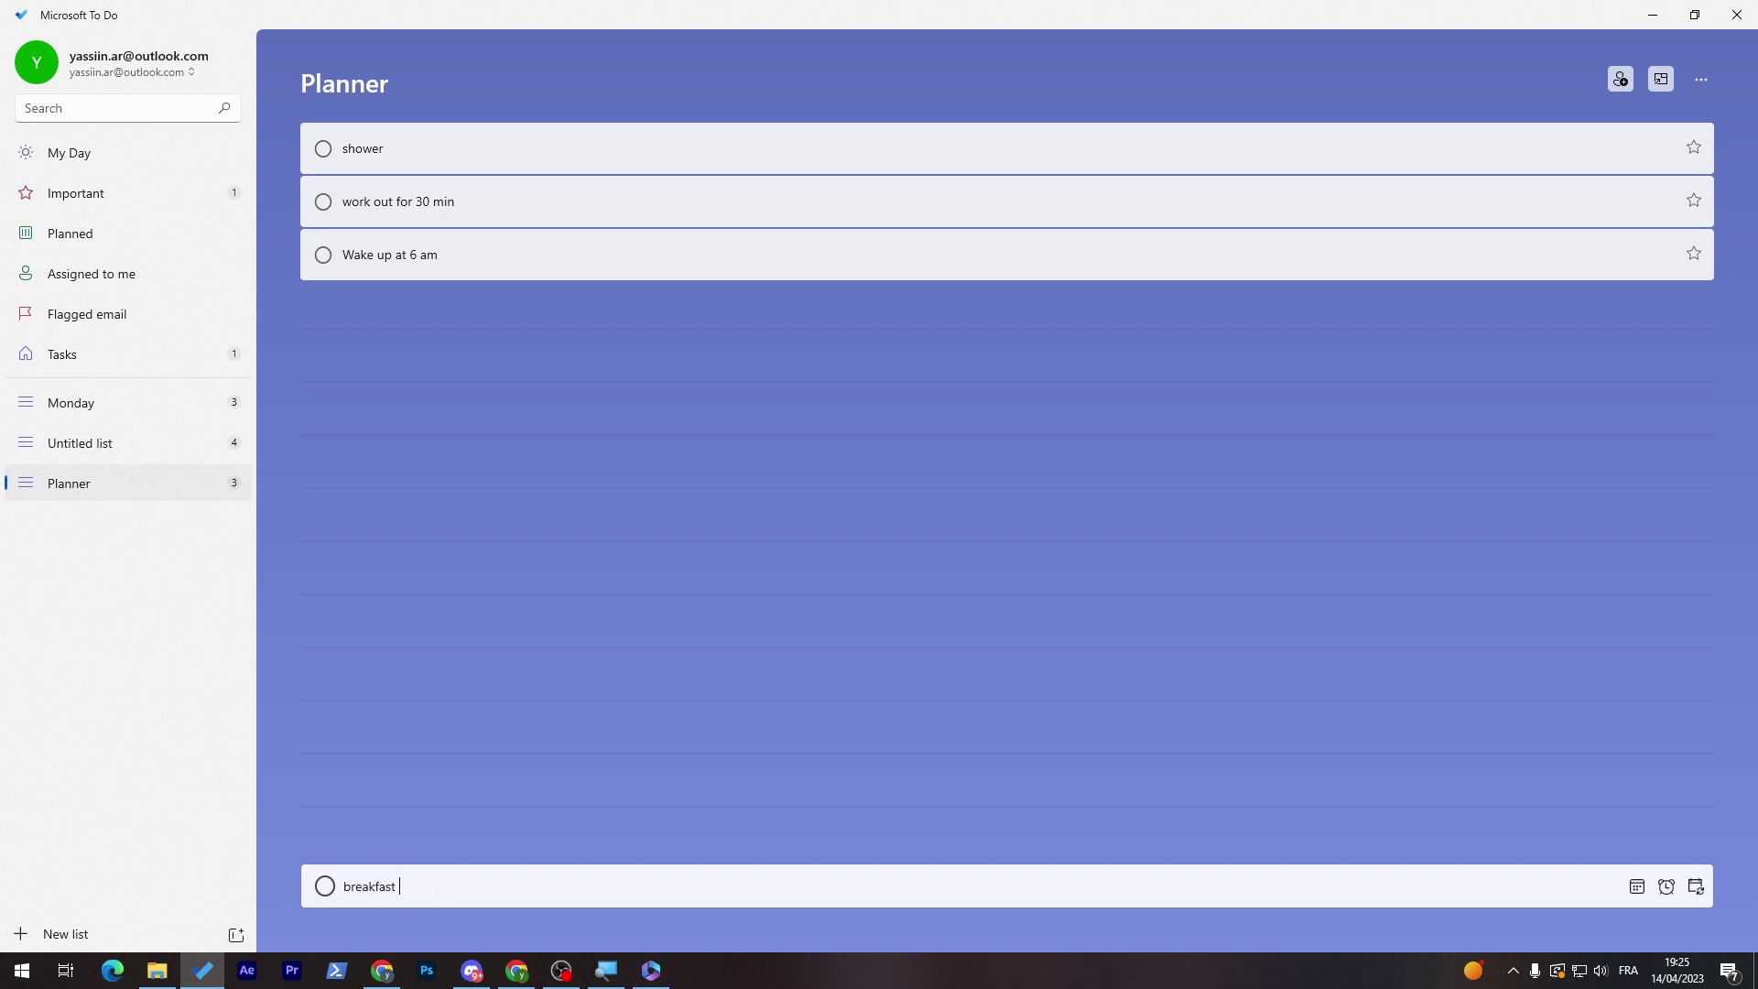
pyautogui.press('Return')
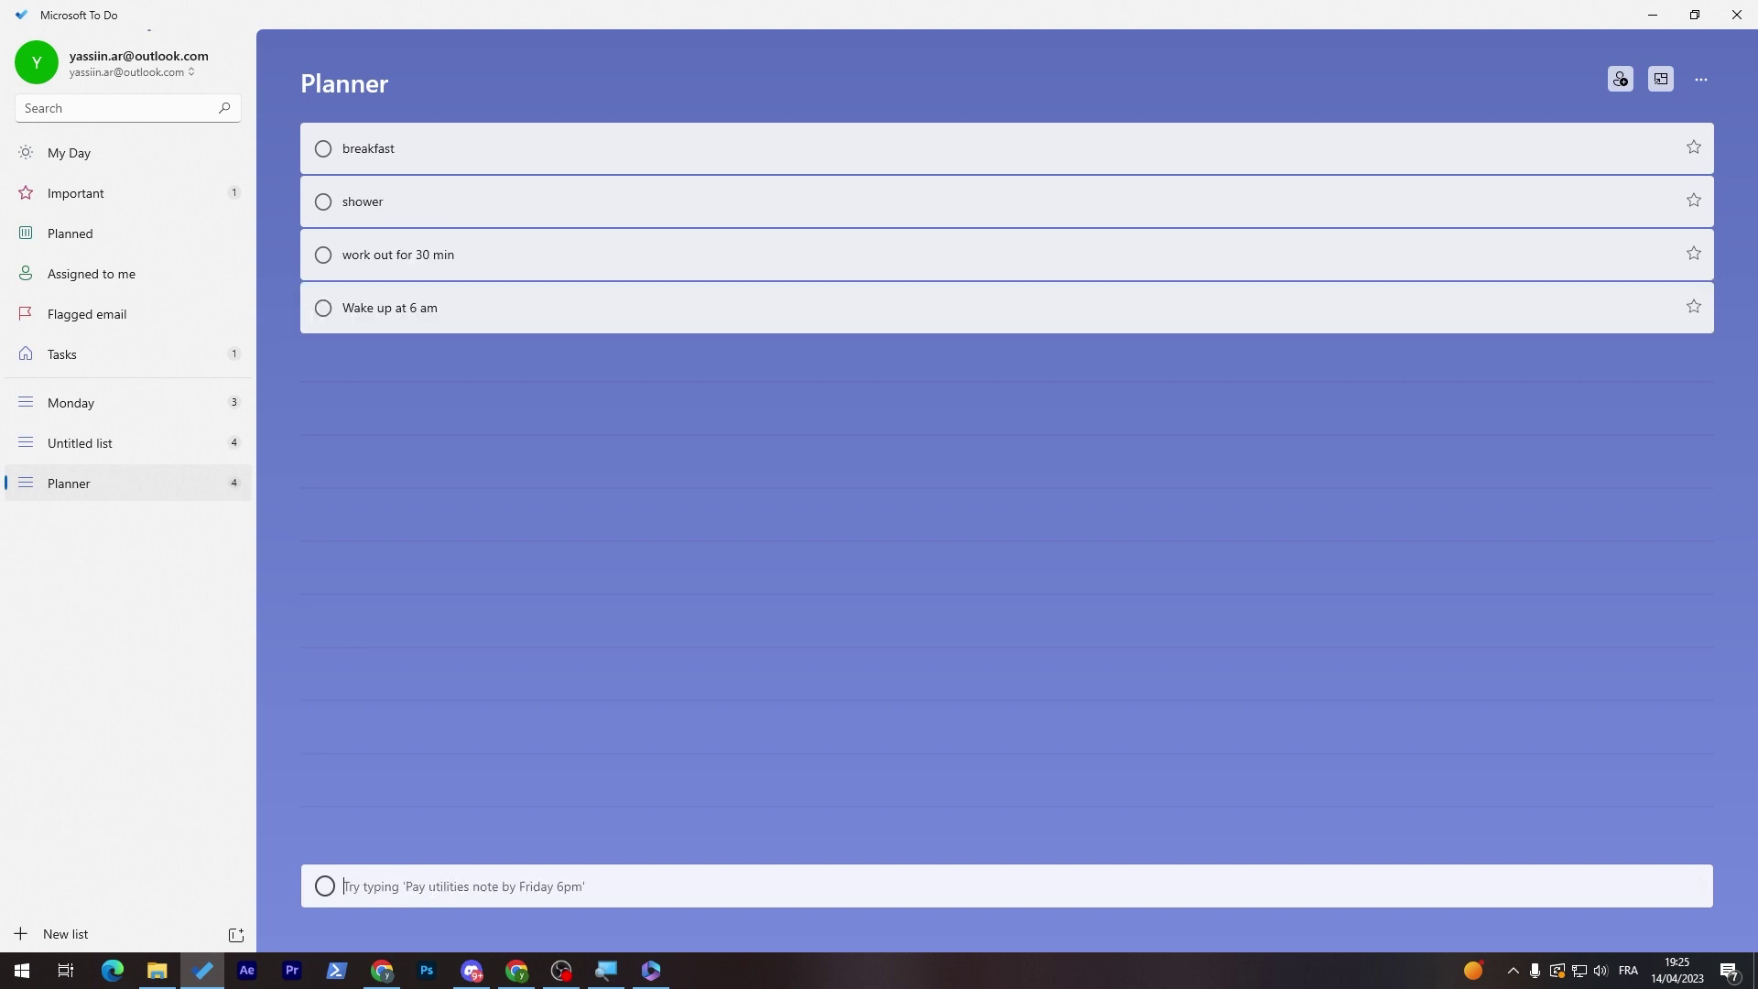
# - Add tasks '10 PM Studying for Exam' and '2 Pm 30 min break'
pyautogui.write('and')
pyautogui.press('BackSpace')
pyautogui.press('BackSpace')
pyautogui.press('BackSpace')
pyautogui.press('BackSpace')
pyautogui.write('10')
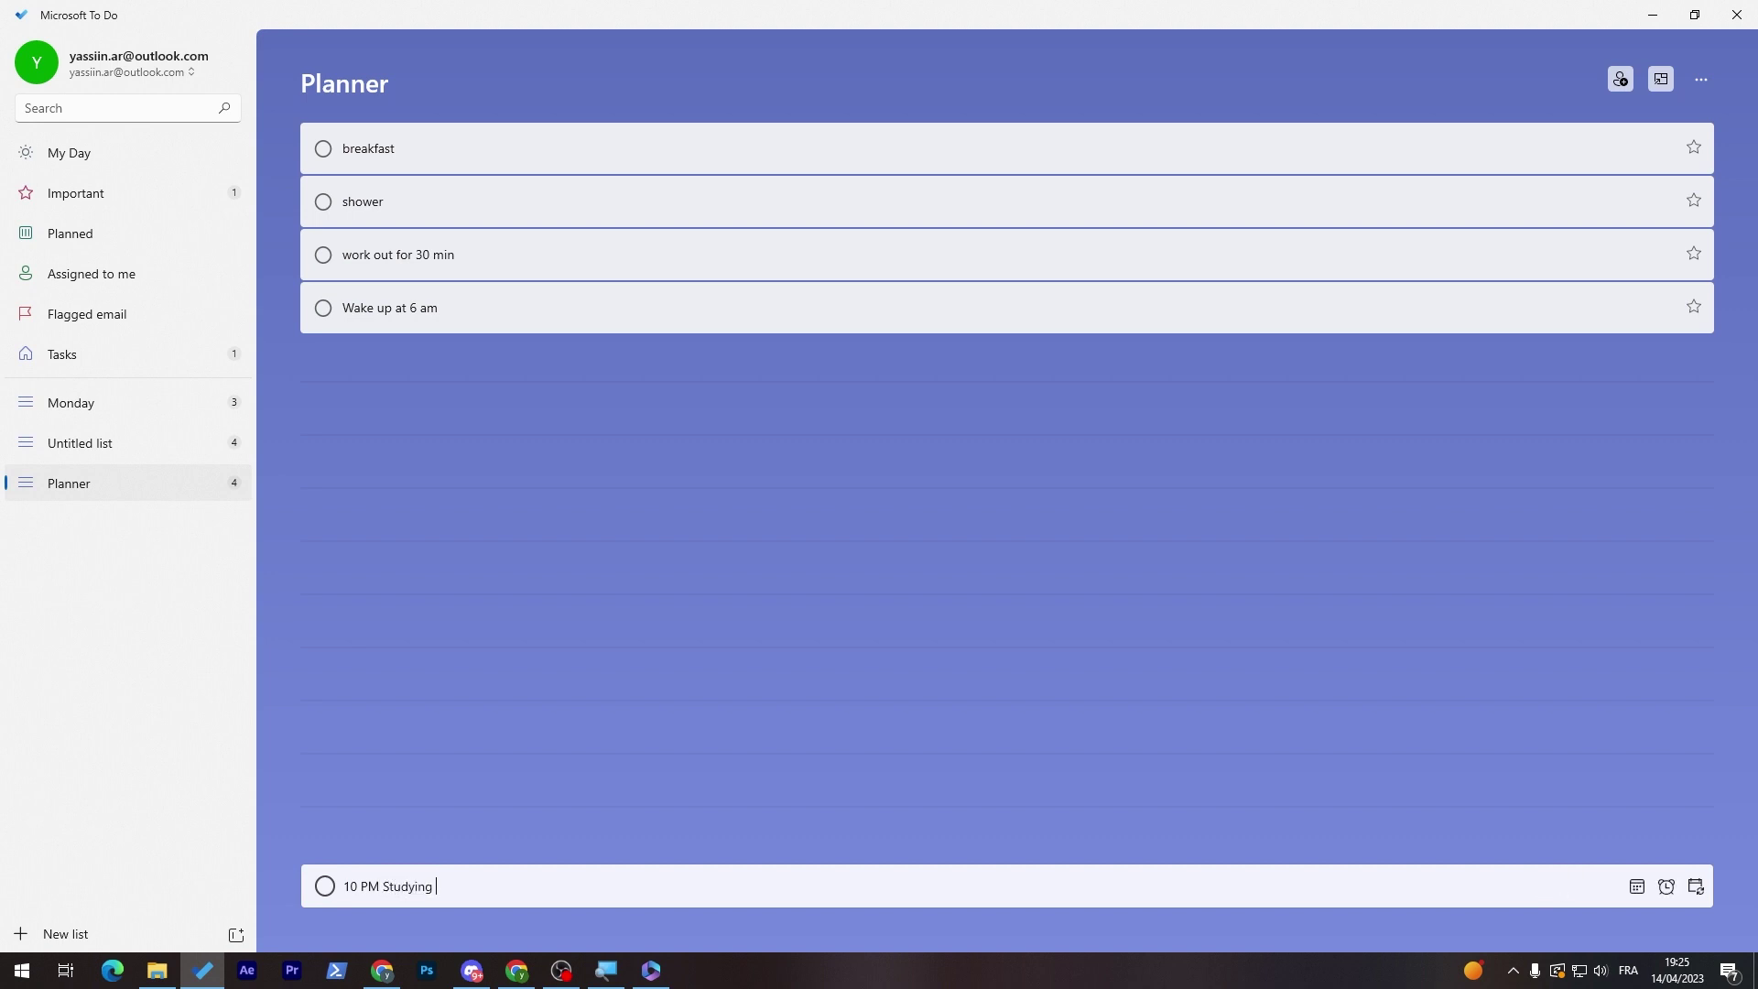
pyautogui.write('PM Studying for Exam')
pyautogui.press('Return')
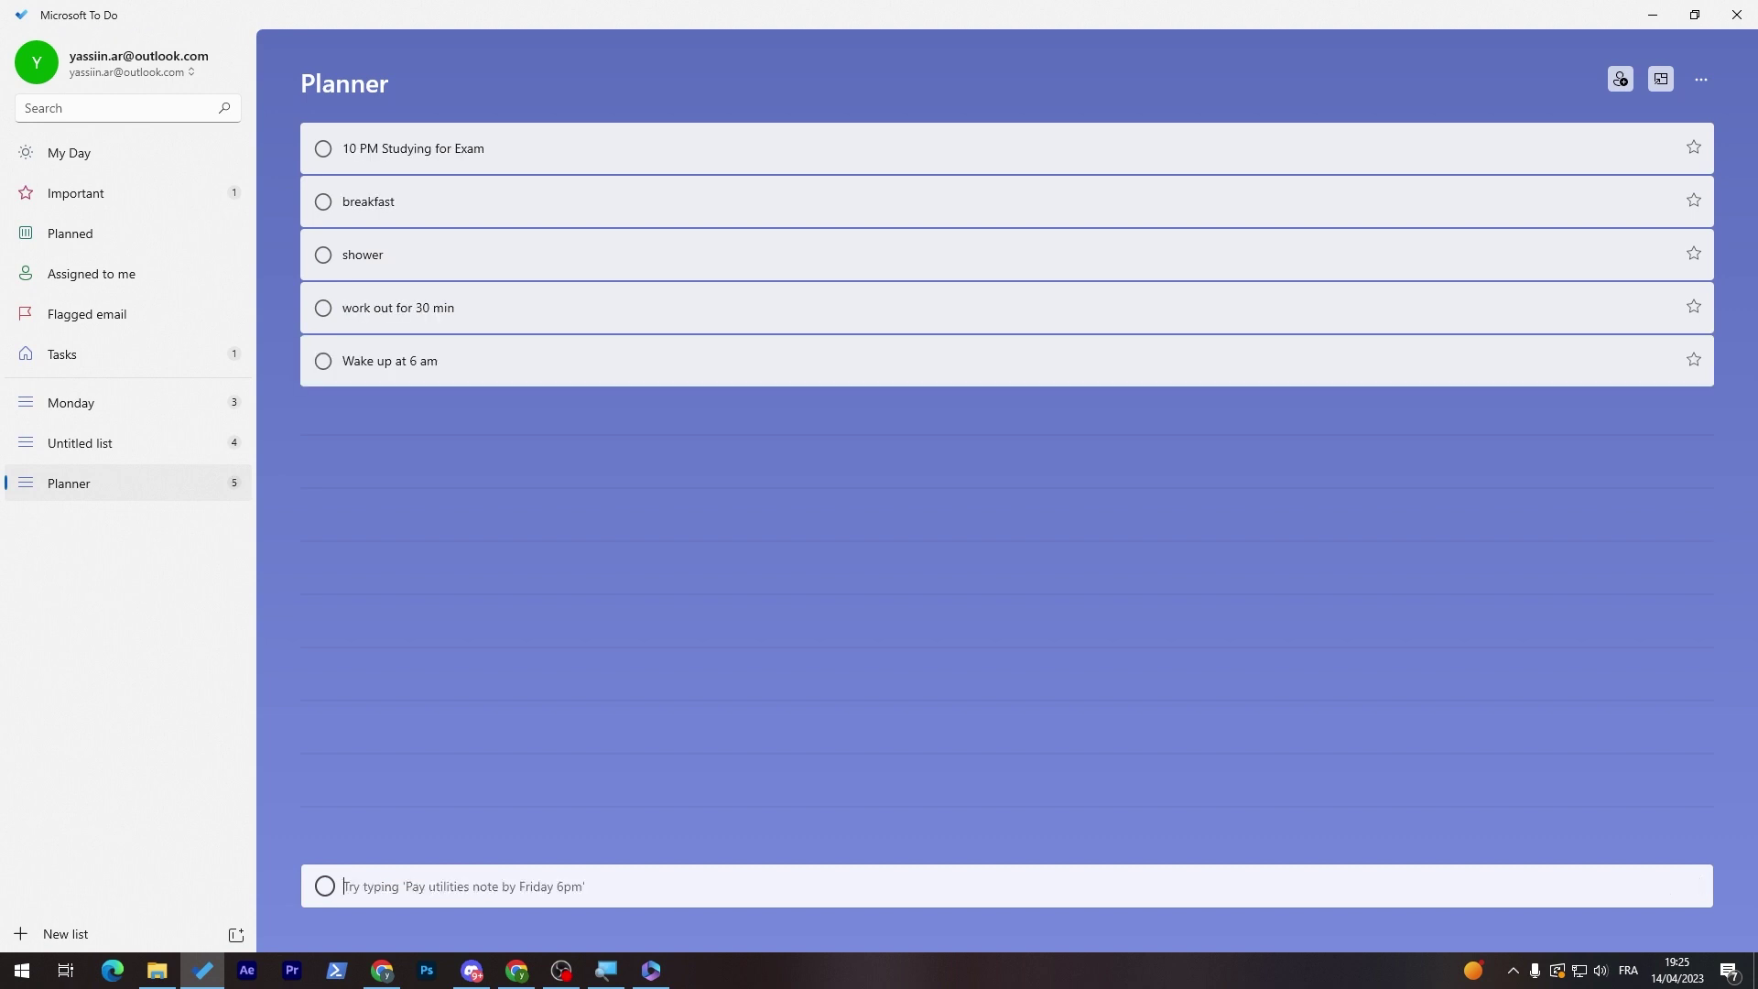
pyautogui.write('2 P m')
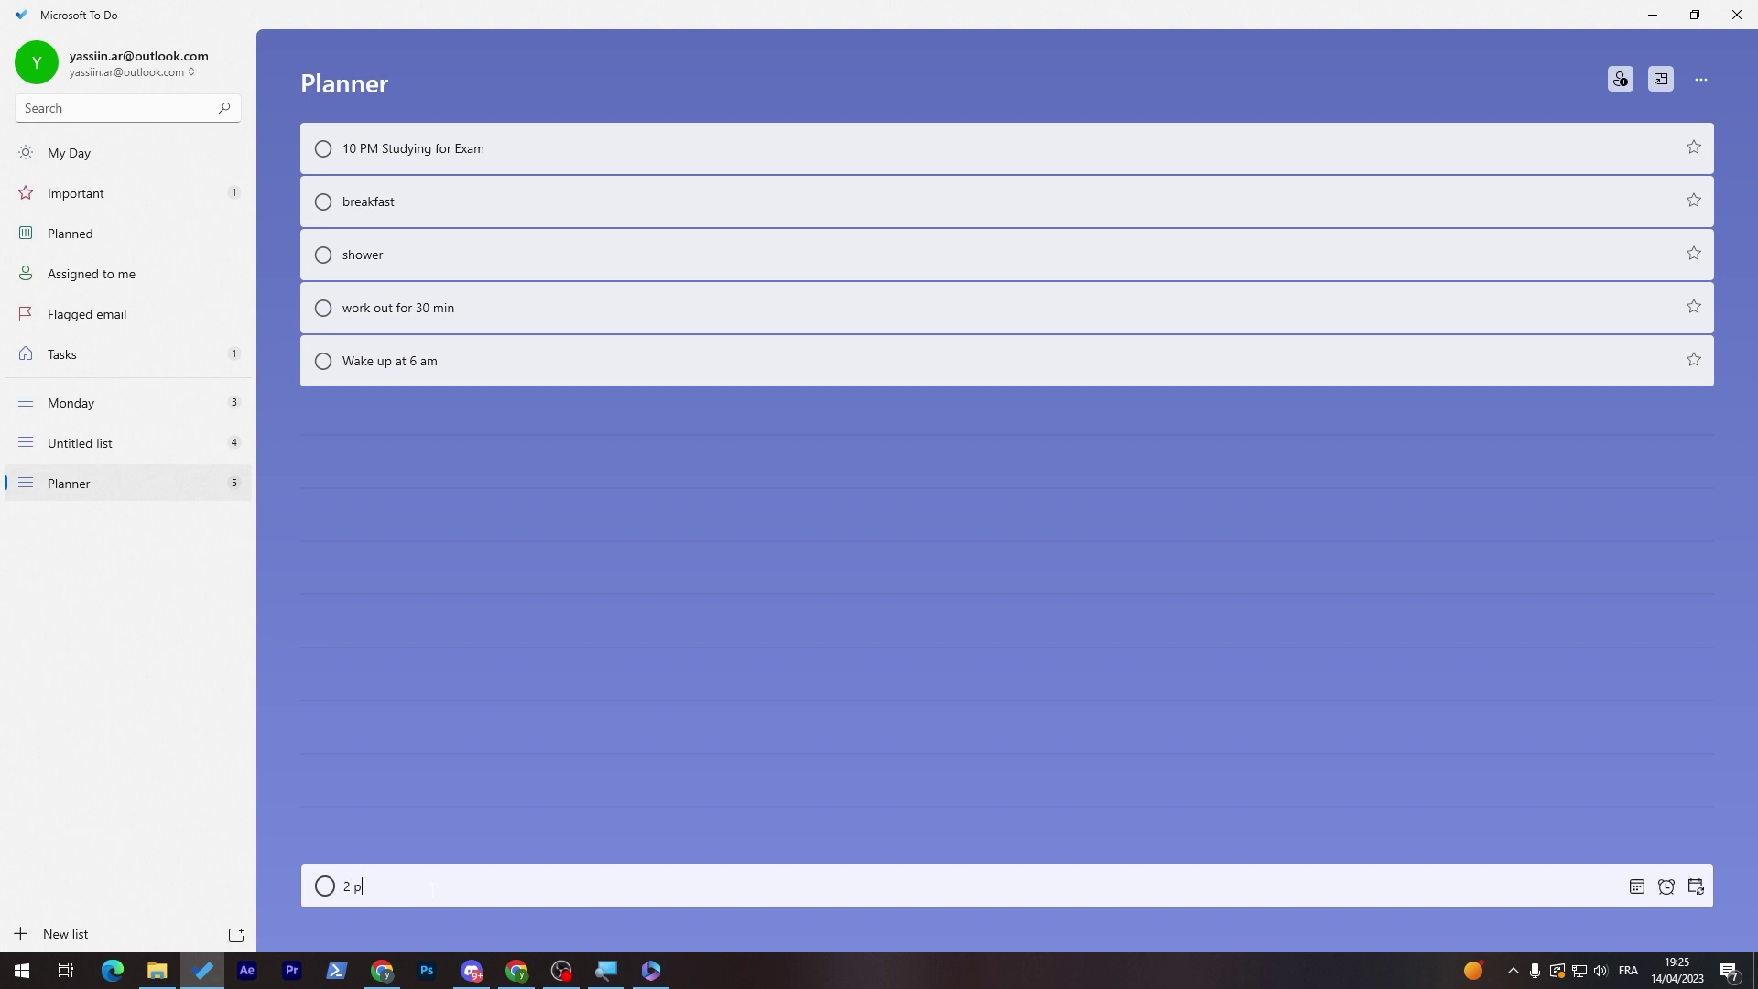
pyautogui.press('BackSpace')
pyautogui.press('BackSpace')
pyautogui.write('m 30 min break')
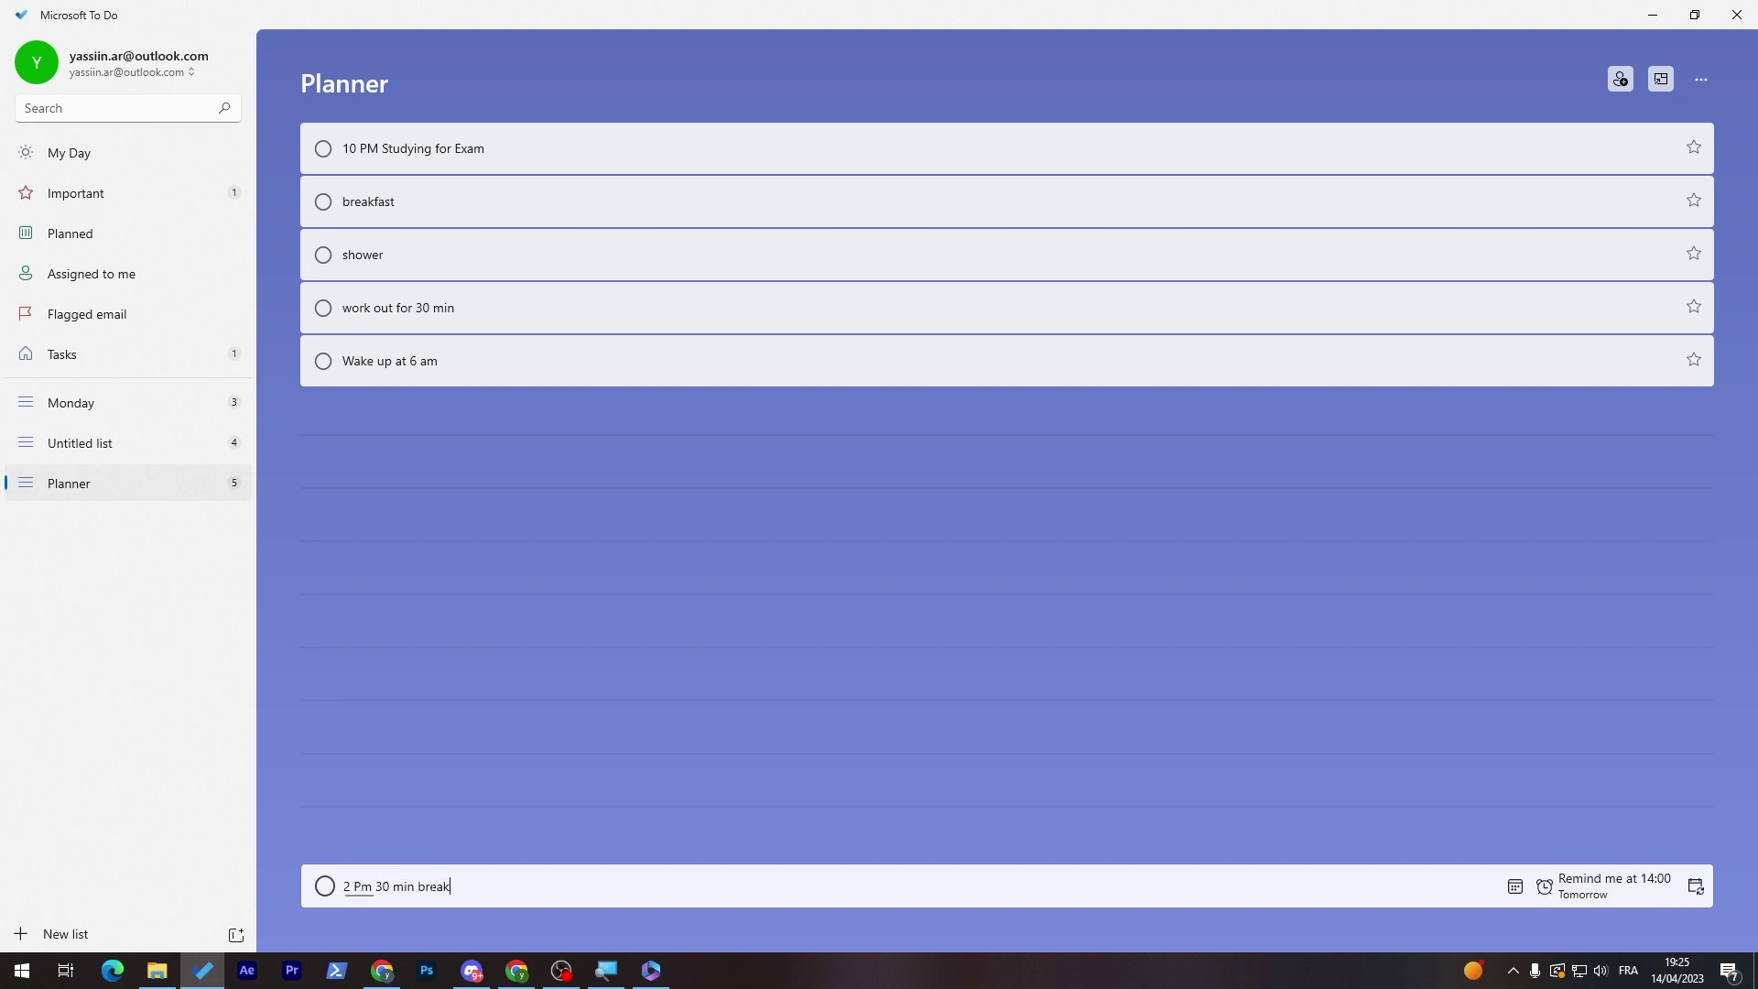
pyautogui.press('BackSpace')
pyautogui.press('BackSpace')
pyautogui.write('ak')
pyautogui.press('Return')
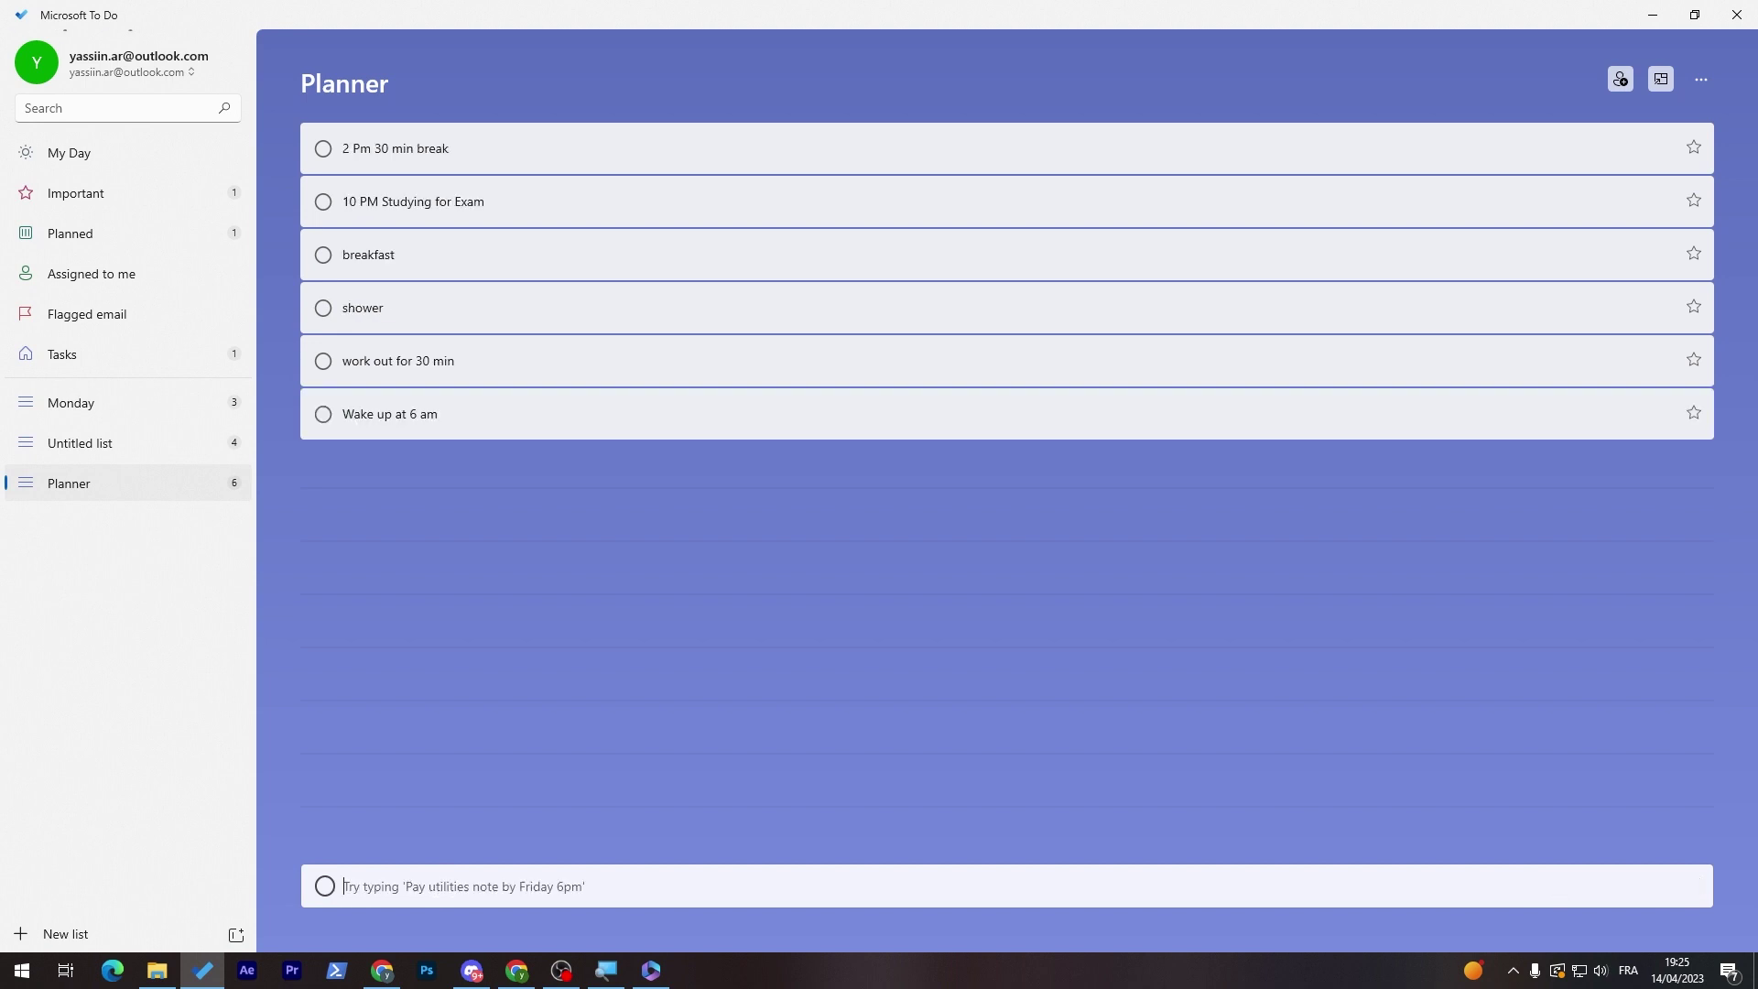
# - Add tasks 'study more 3PM till 6 pm', 'Rest for 2 hours', 'dinner' and 'sleep'
pyautogui.click(449, 155)
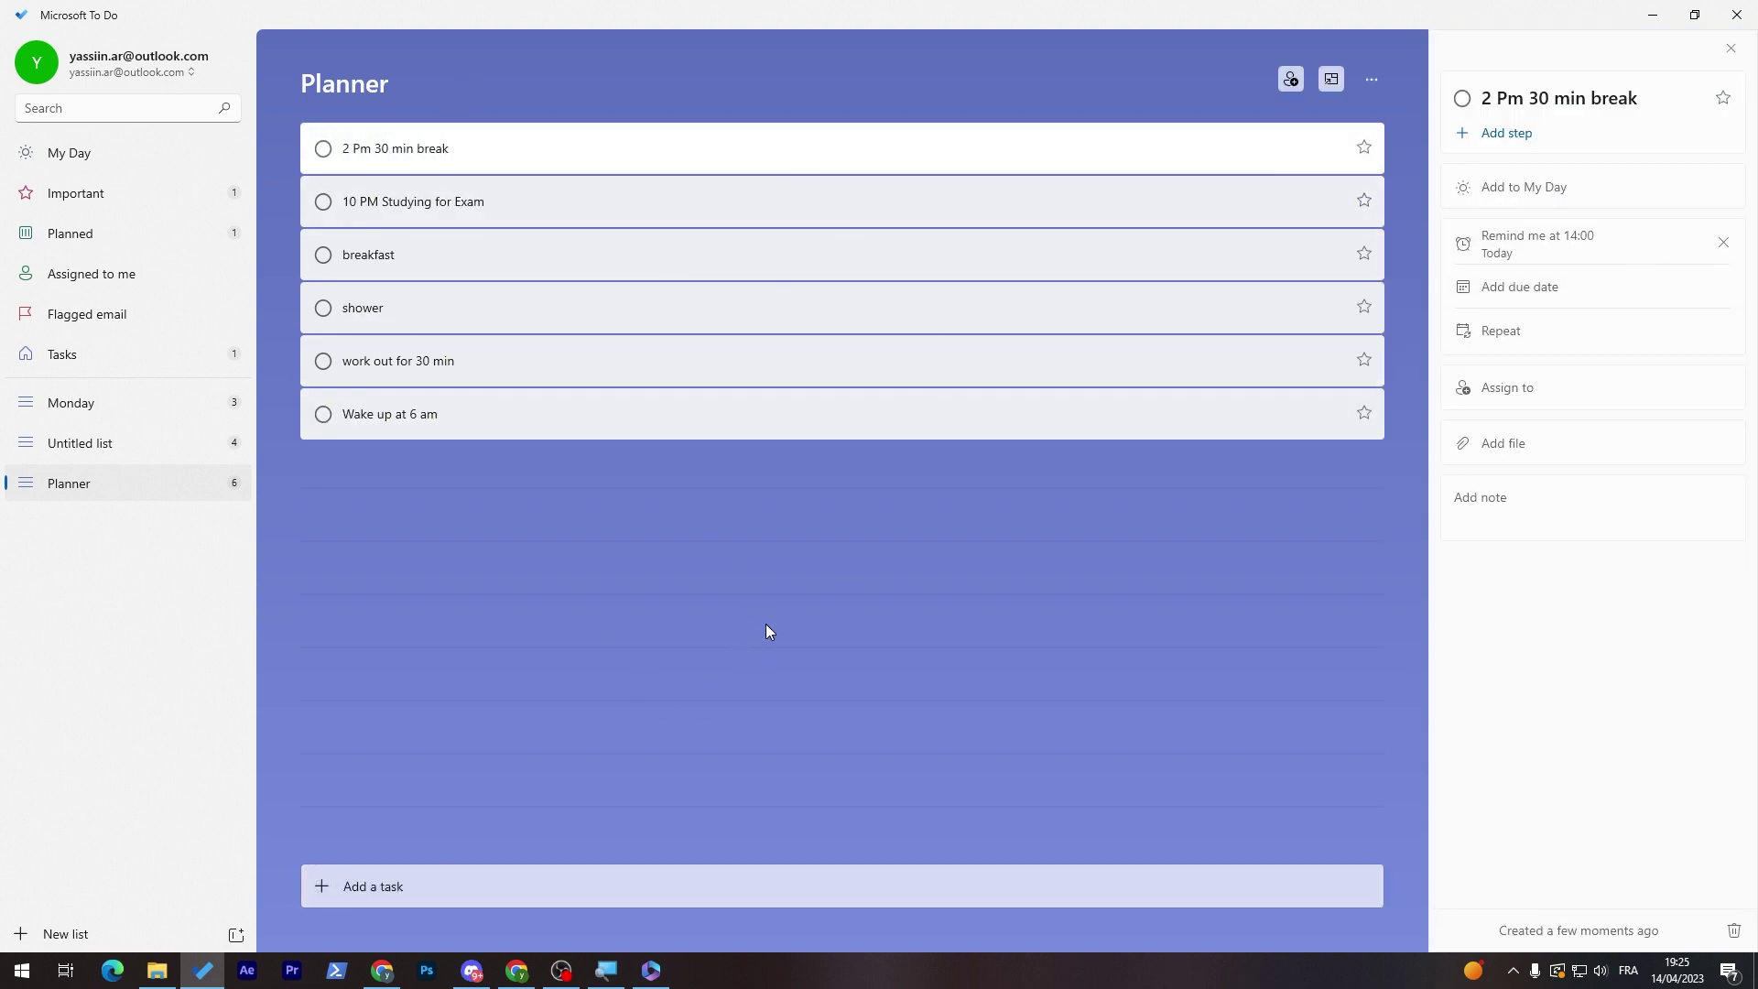
pyautogui.click(684, 628)
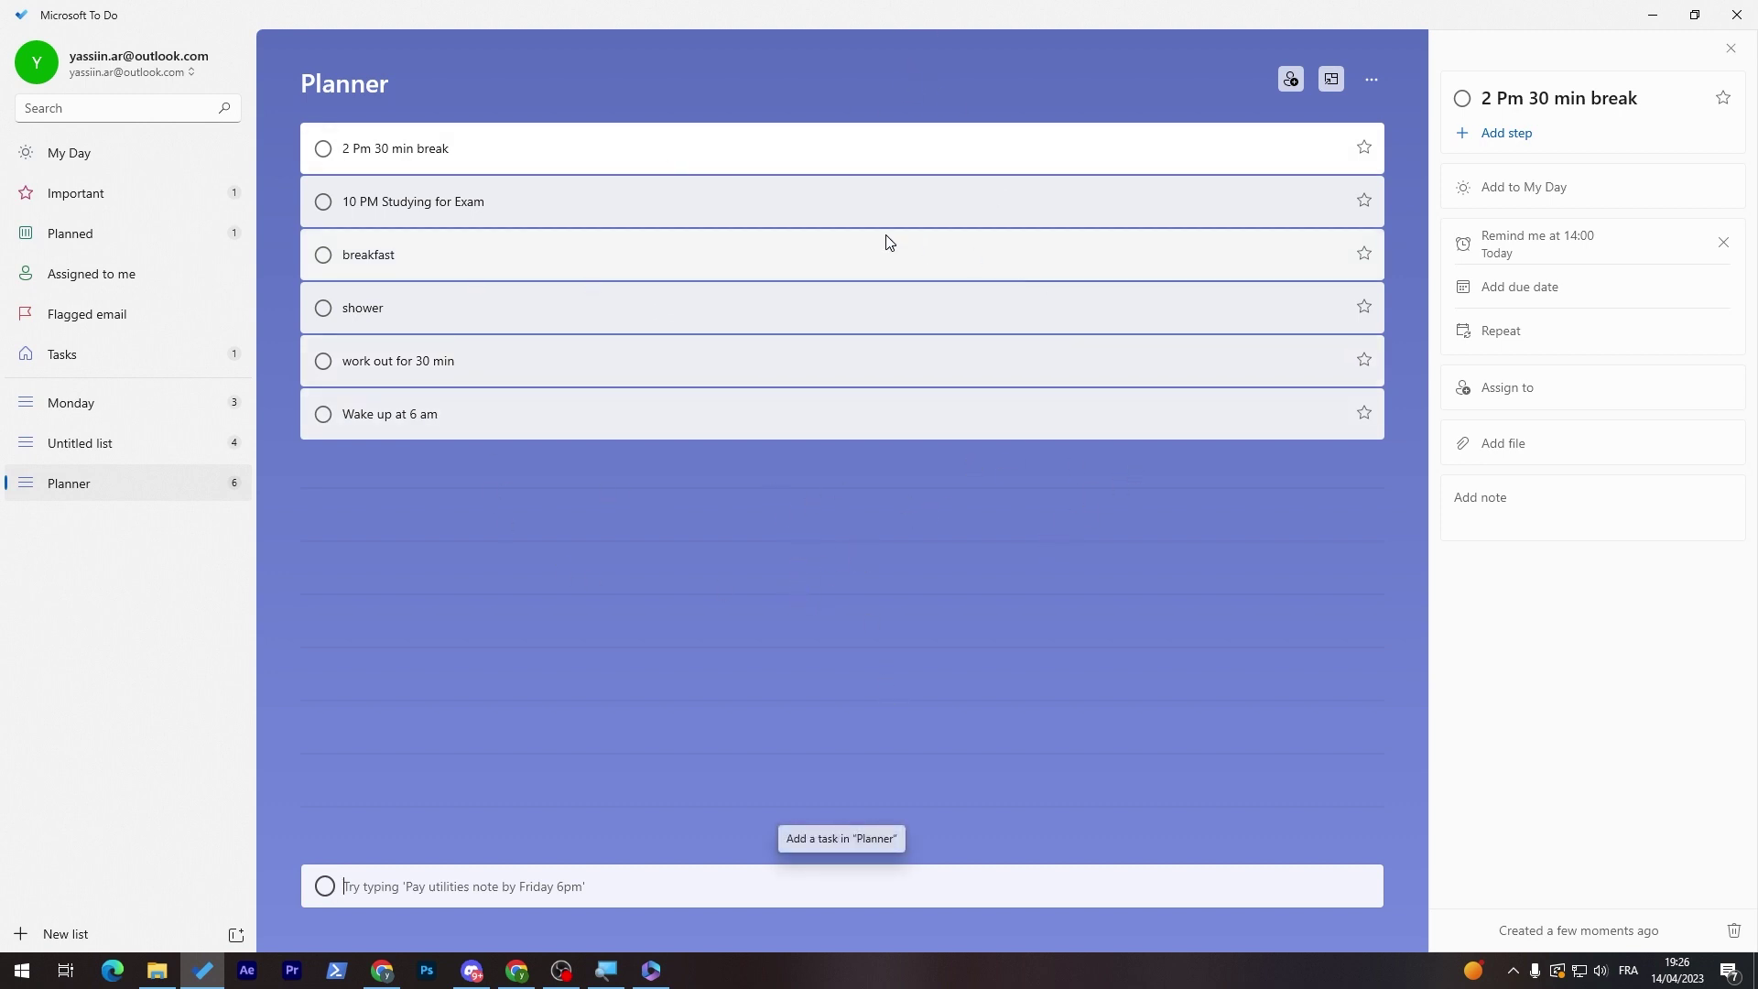
pyautogui.click(744, 564)
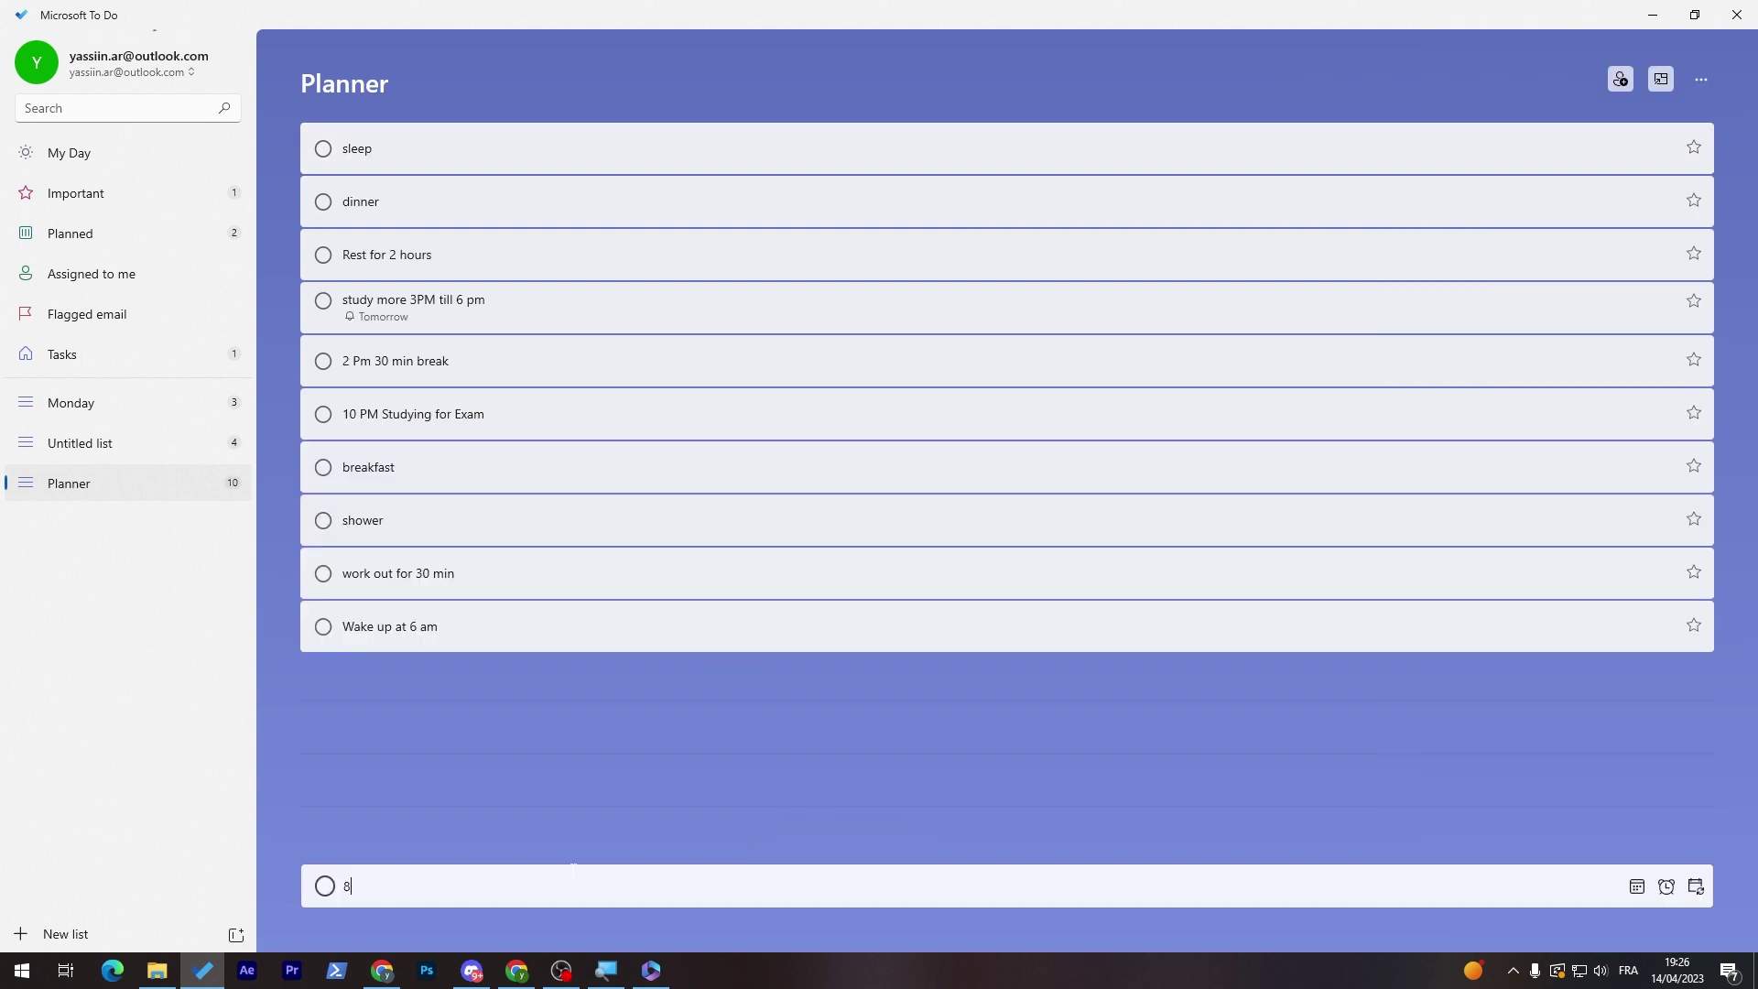
pyautogui.press('BackSpace')
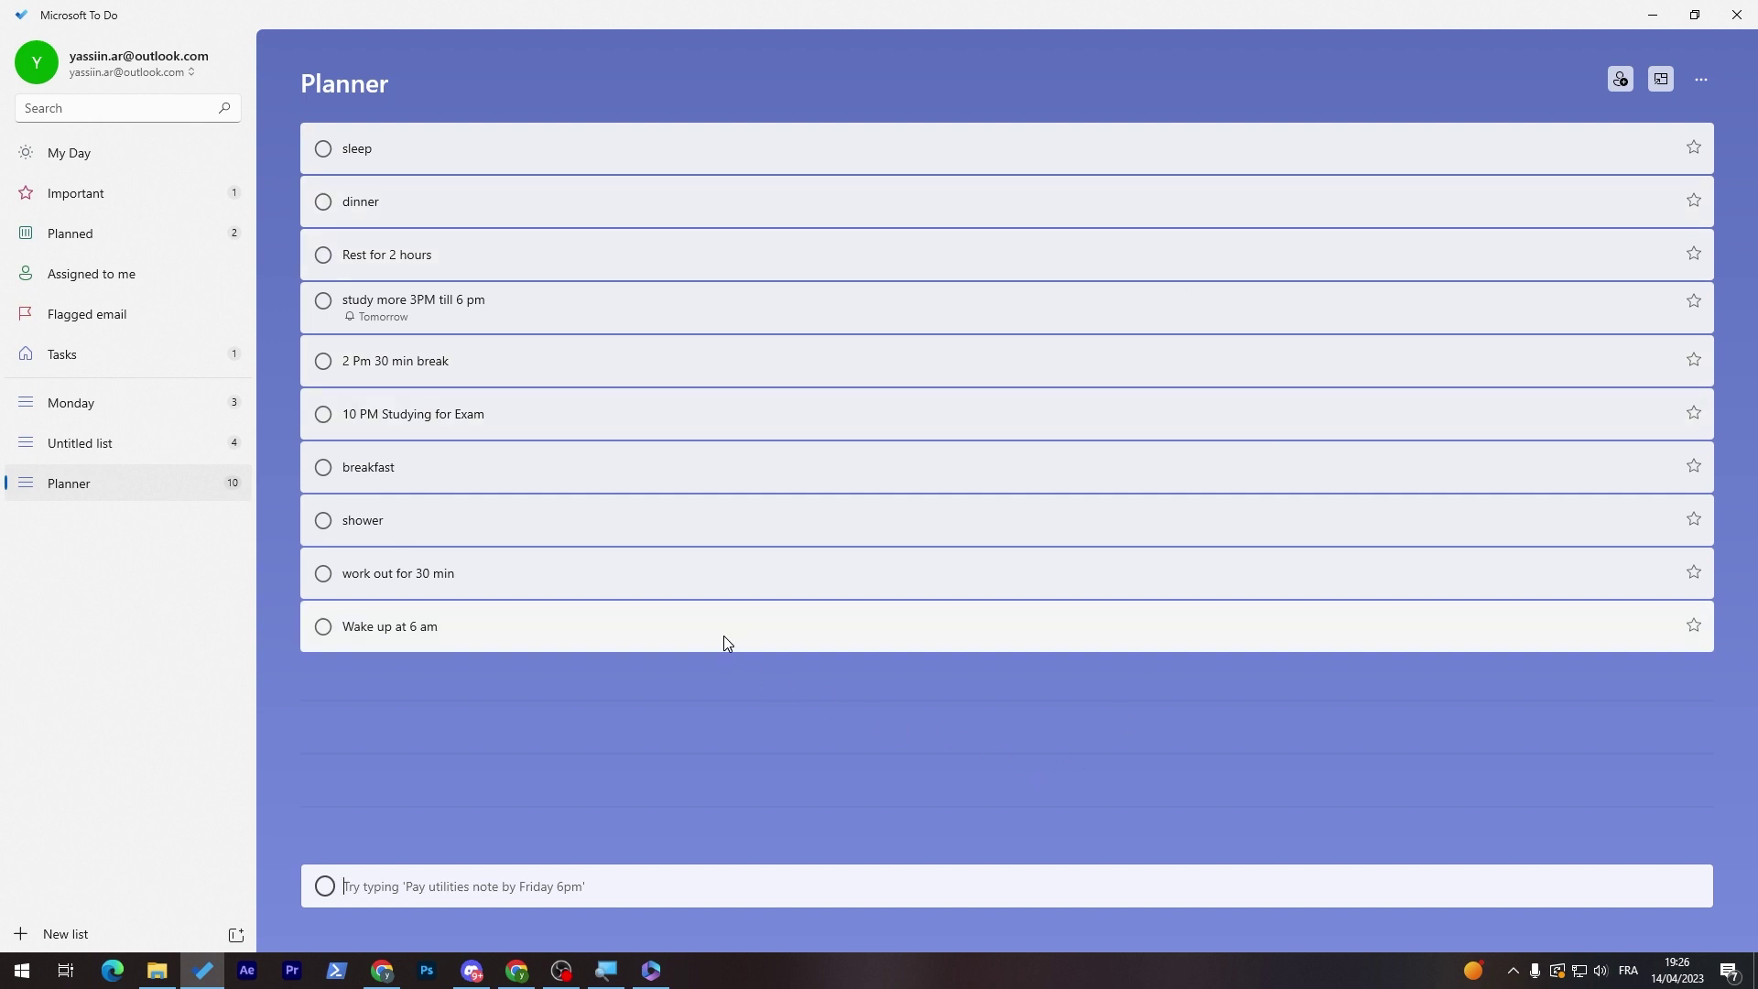
pyautogui.click(655, 635)
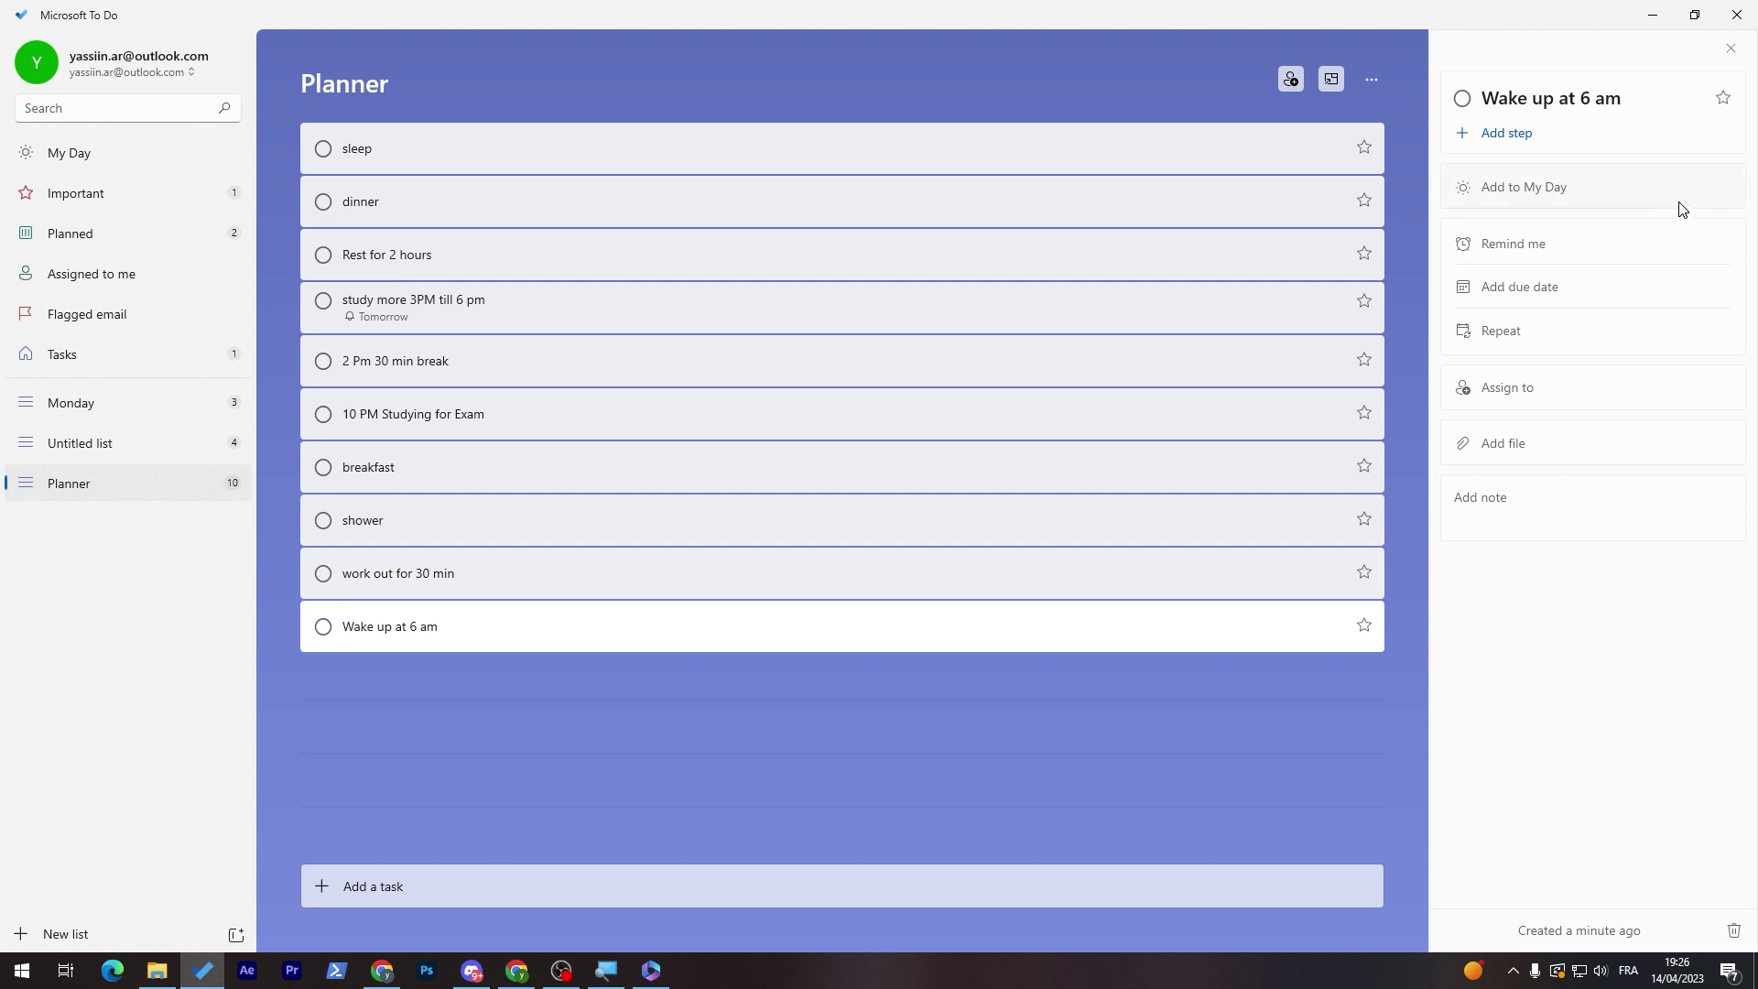
# - Toggle My Day for 'Wake up at 6 am', then try step and reminder options on '10 PM Studying for Exam'
pyautogui.click(1477, 193)
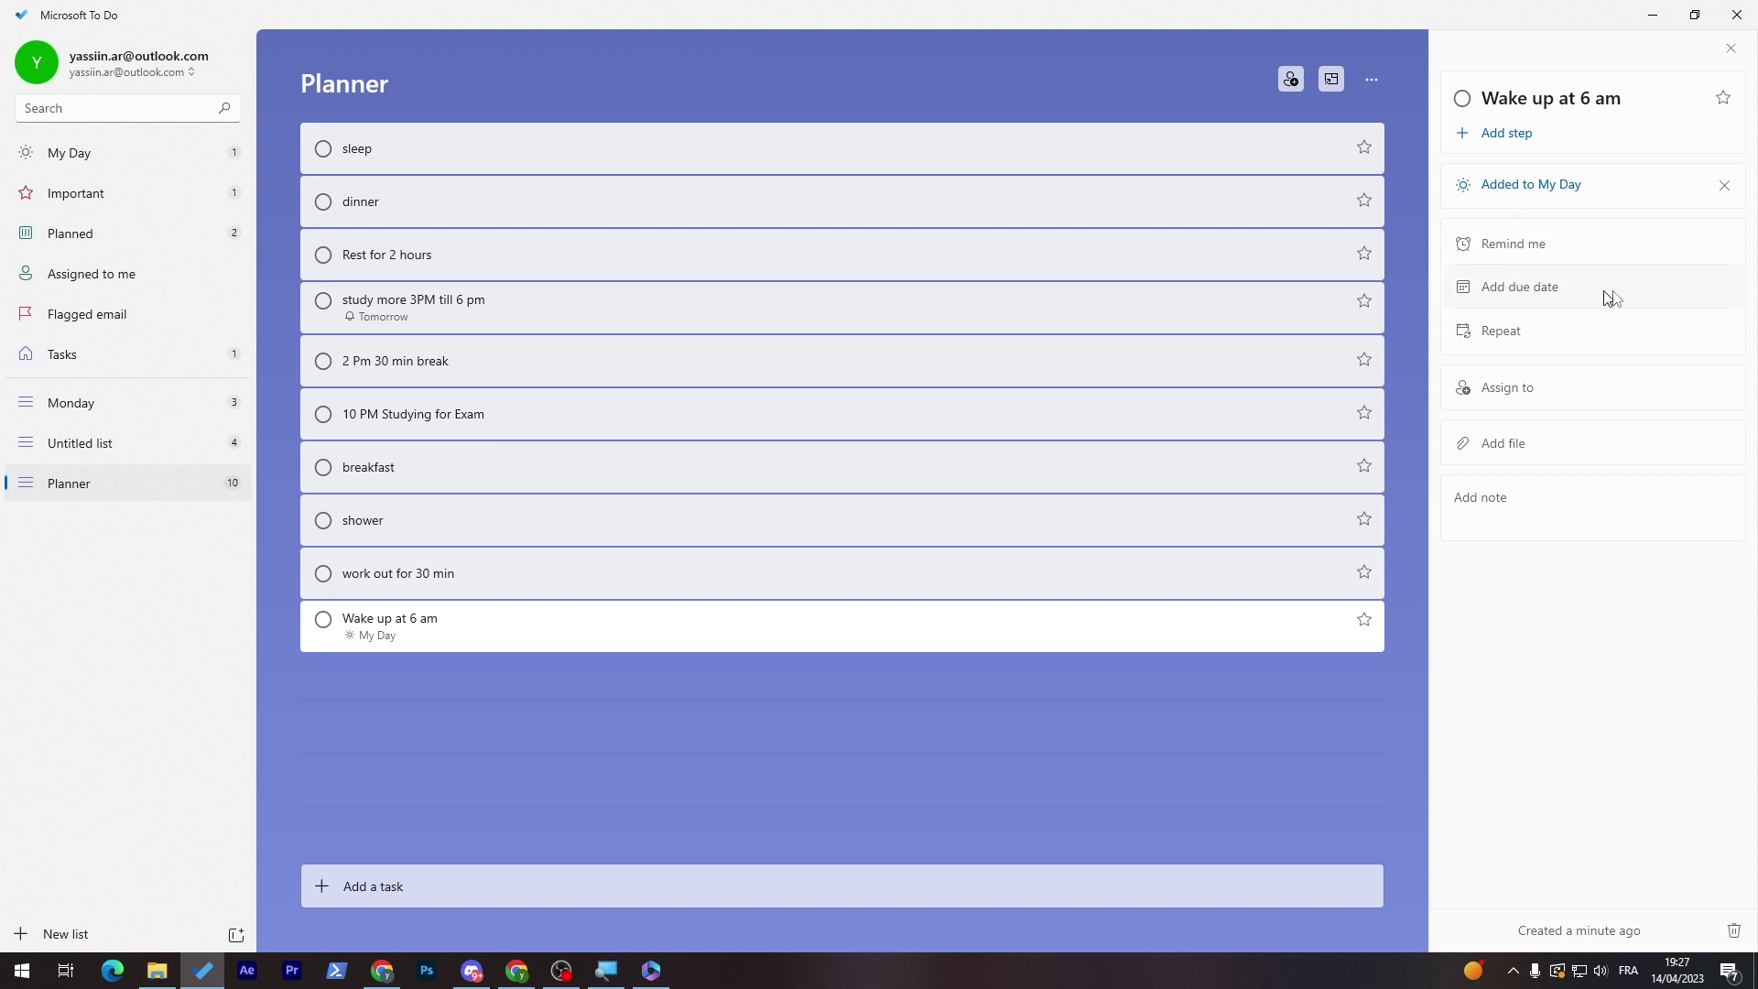
pyautogui.click(1723, 186)
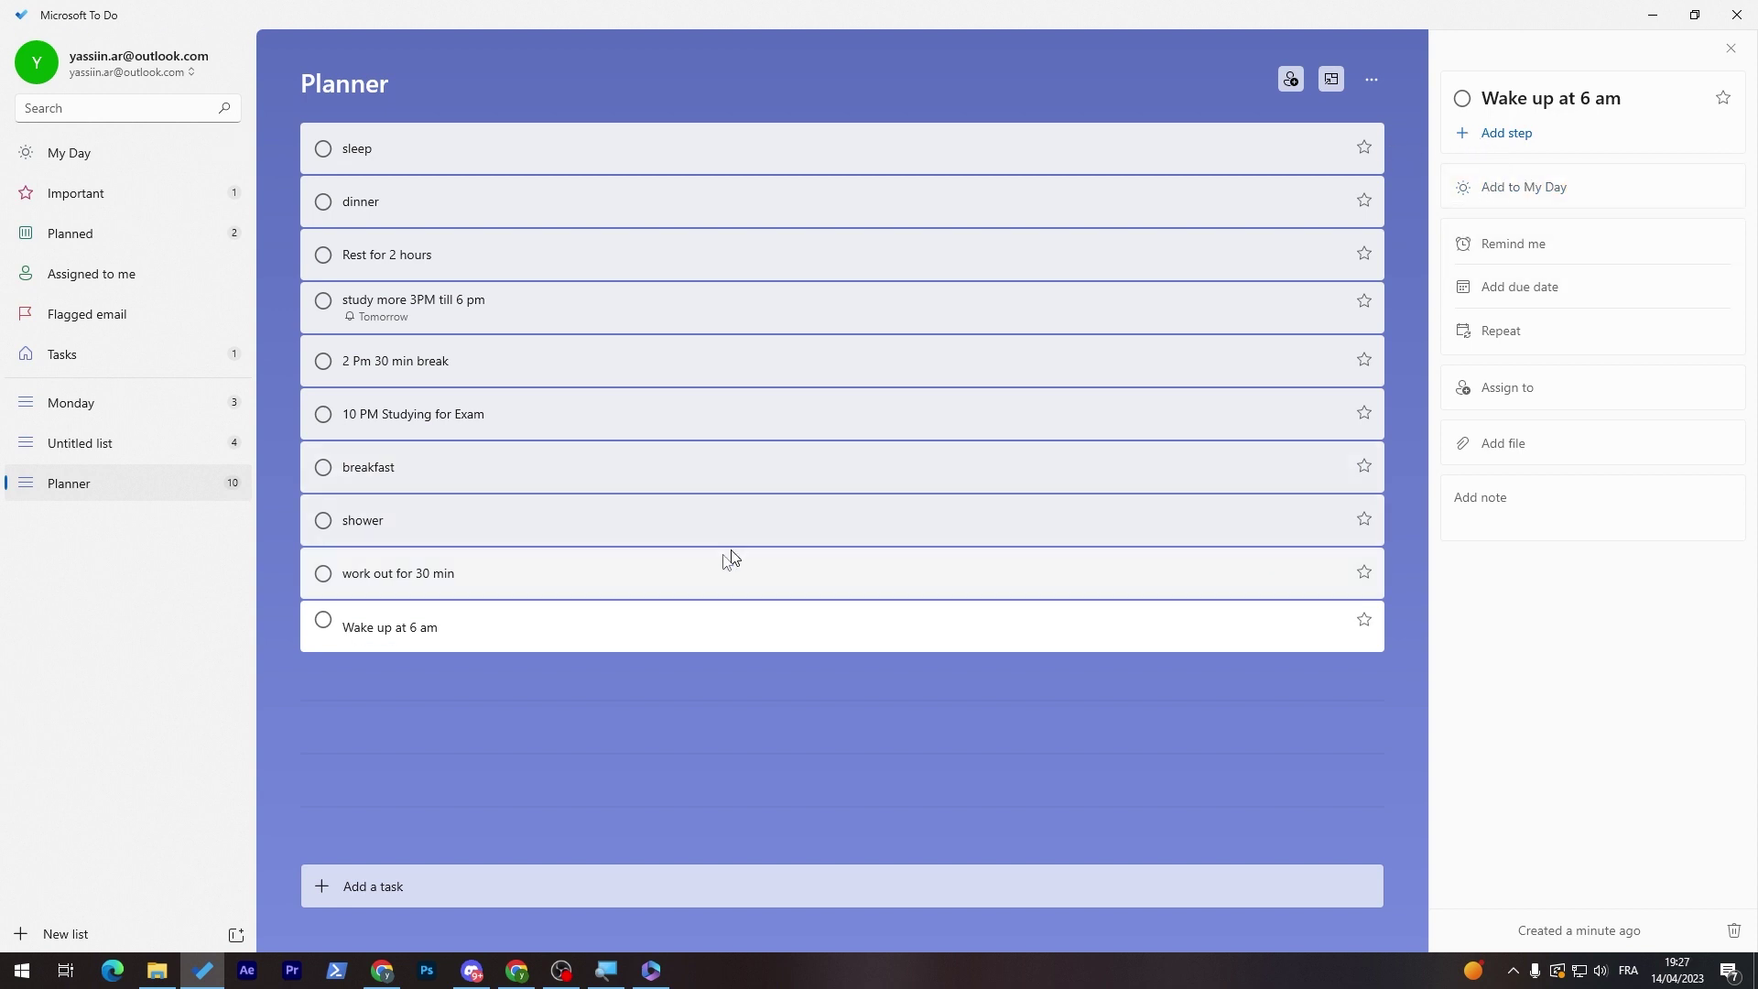
pyautogui.click(647, 429)
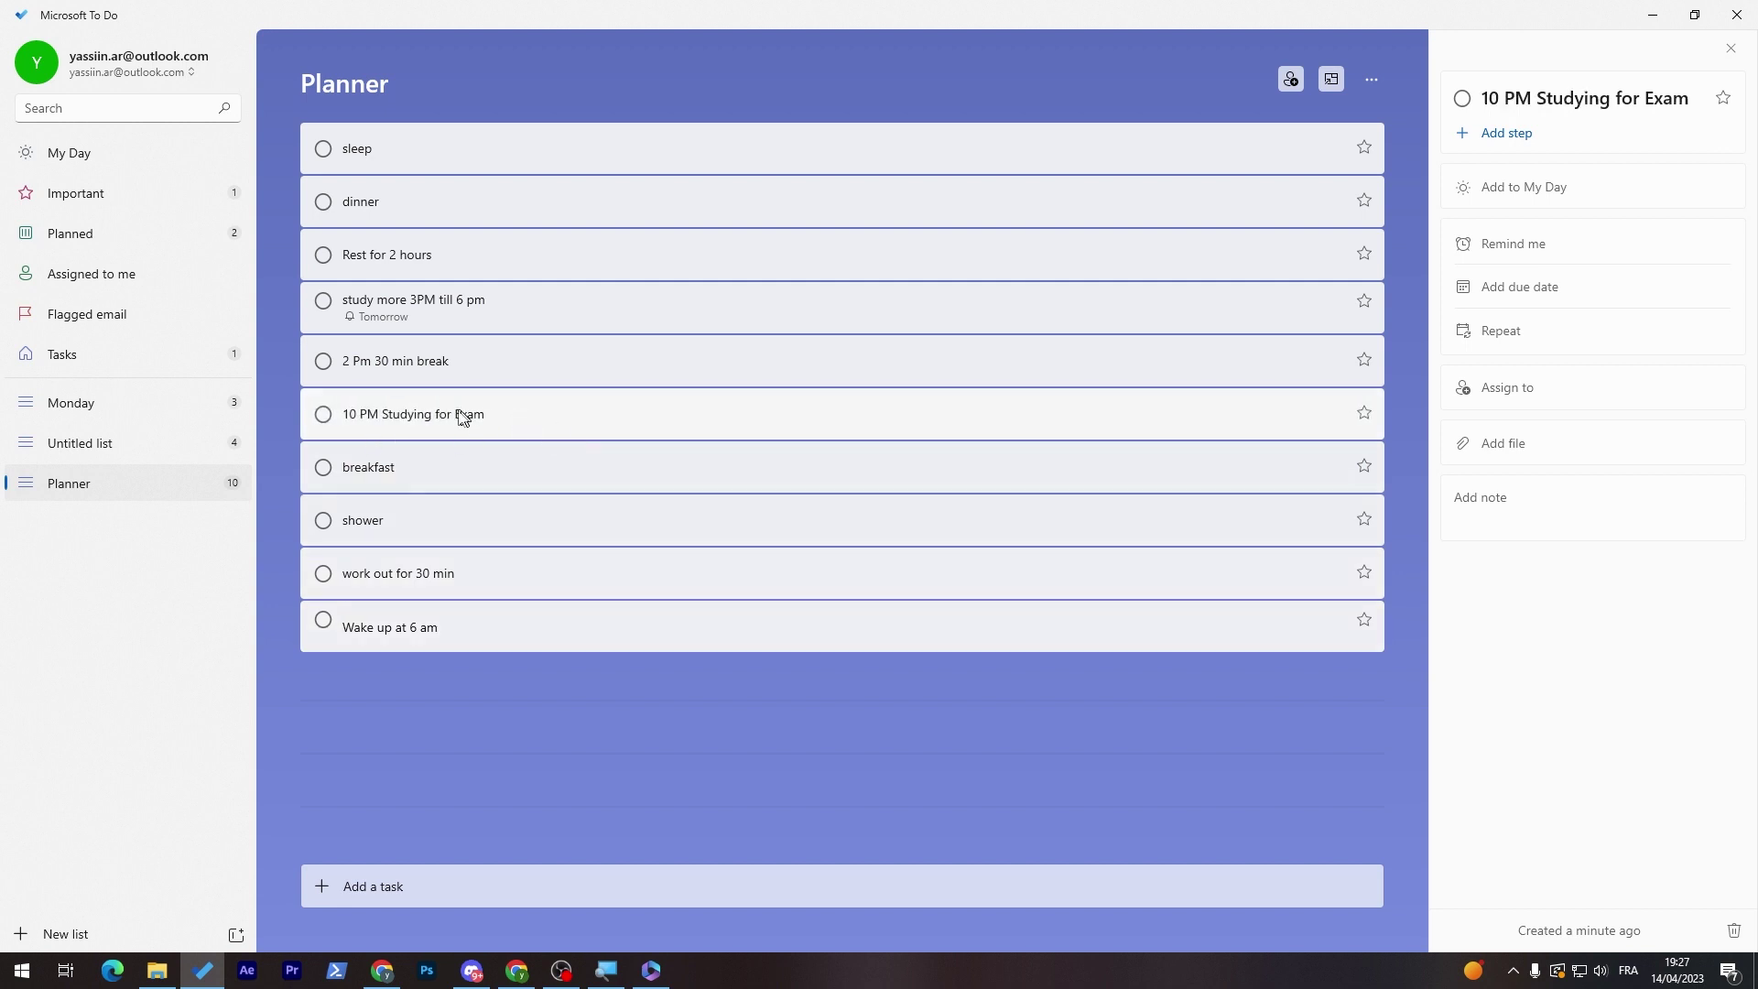
pyautogui.click(1466, 135)
pyautogui.click(1652, 245)
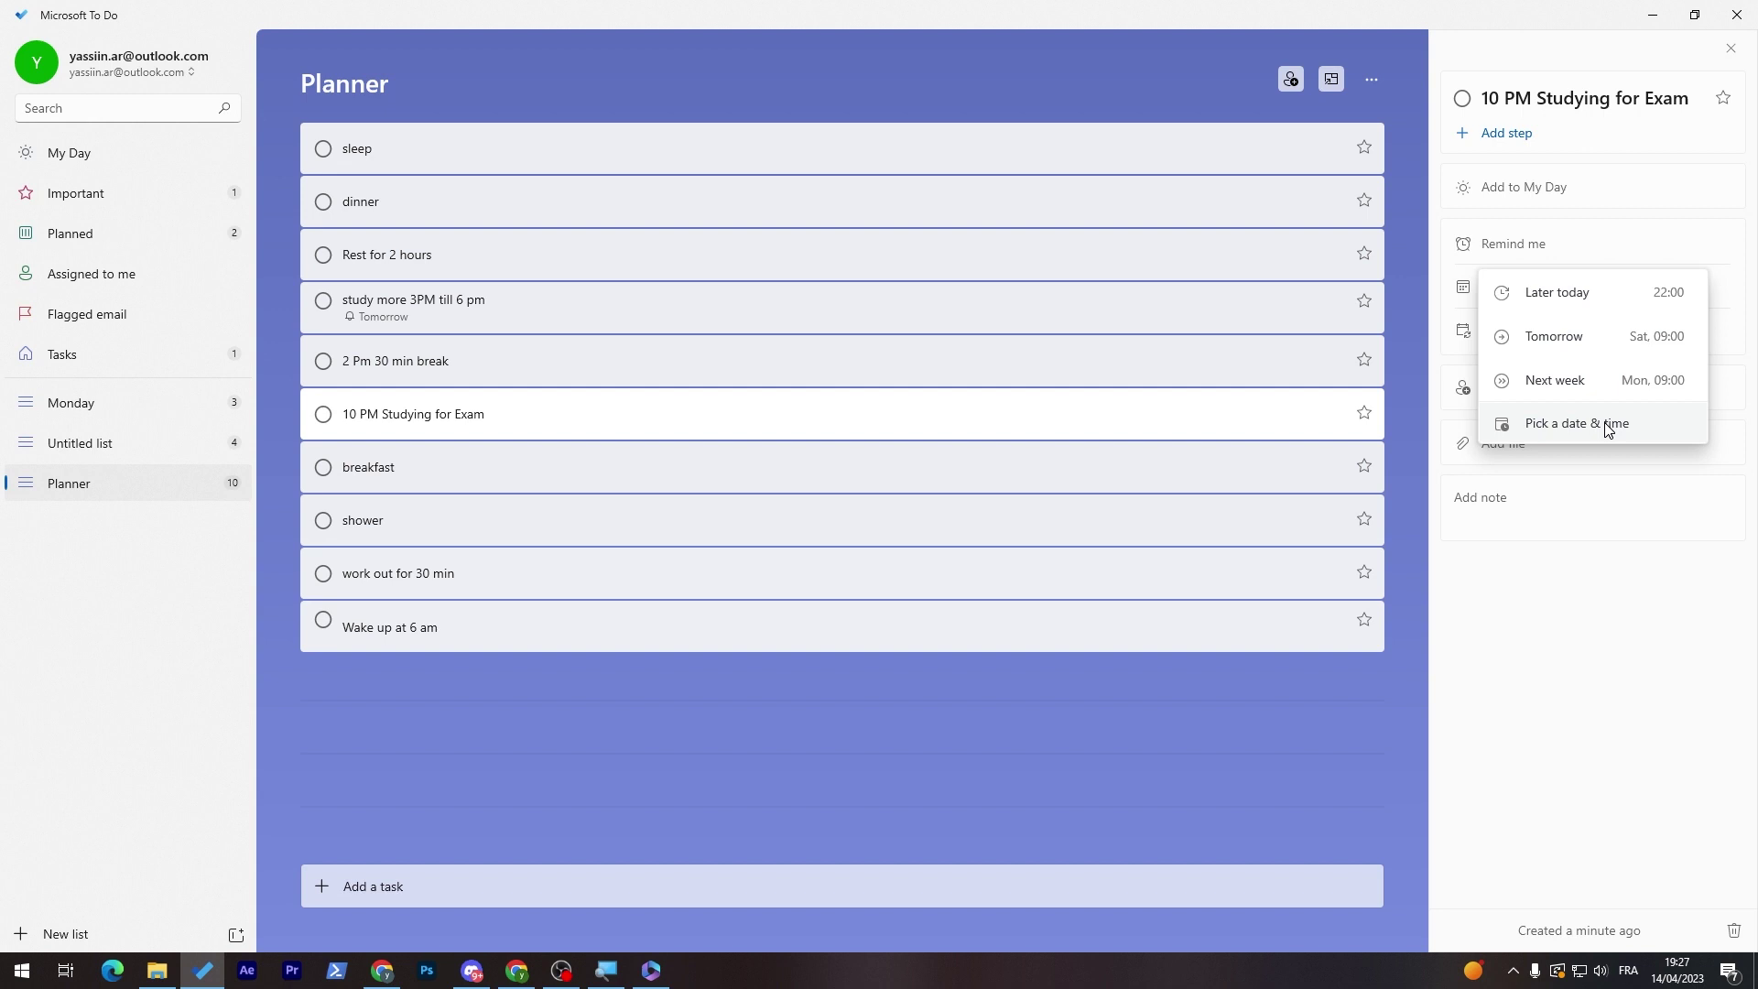
pyautogui.click(1629, 608)
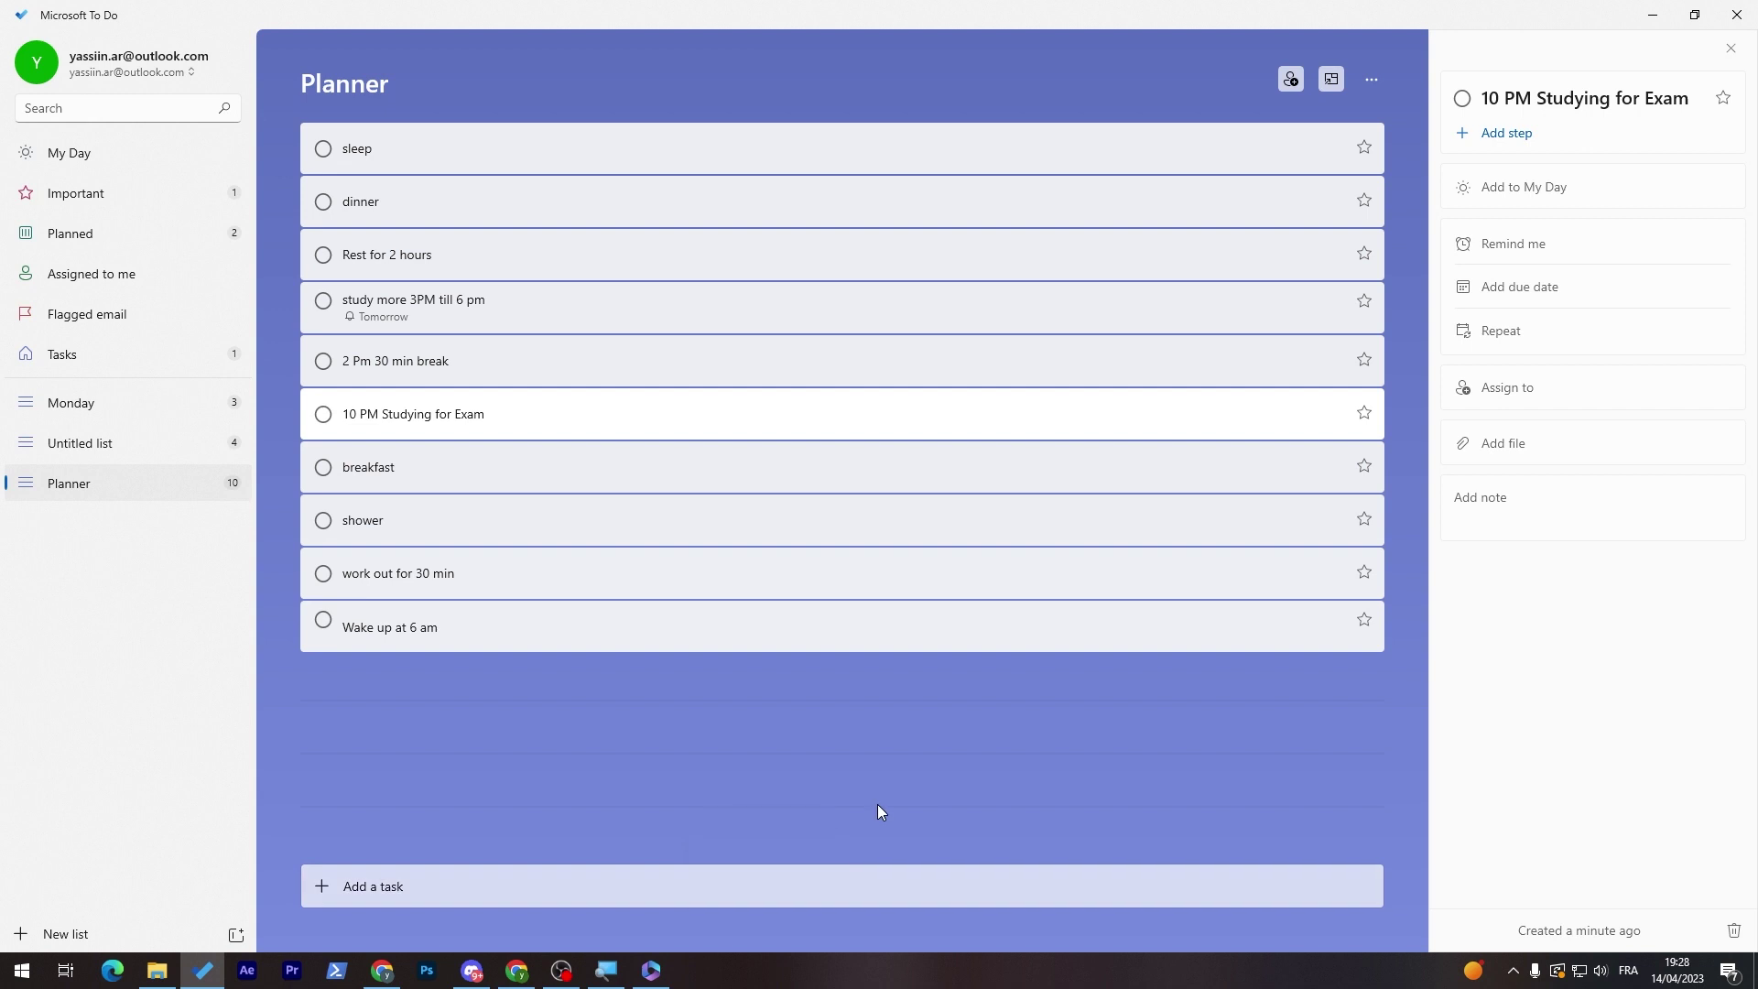
pyautogui.click(706, 877)
# - Add the task 'Make me a report' and open its details
pyautogui.write('Make me a report')
pyautogui.press('Return')
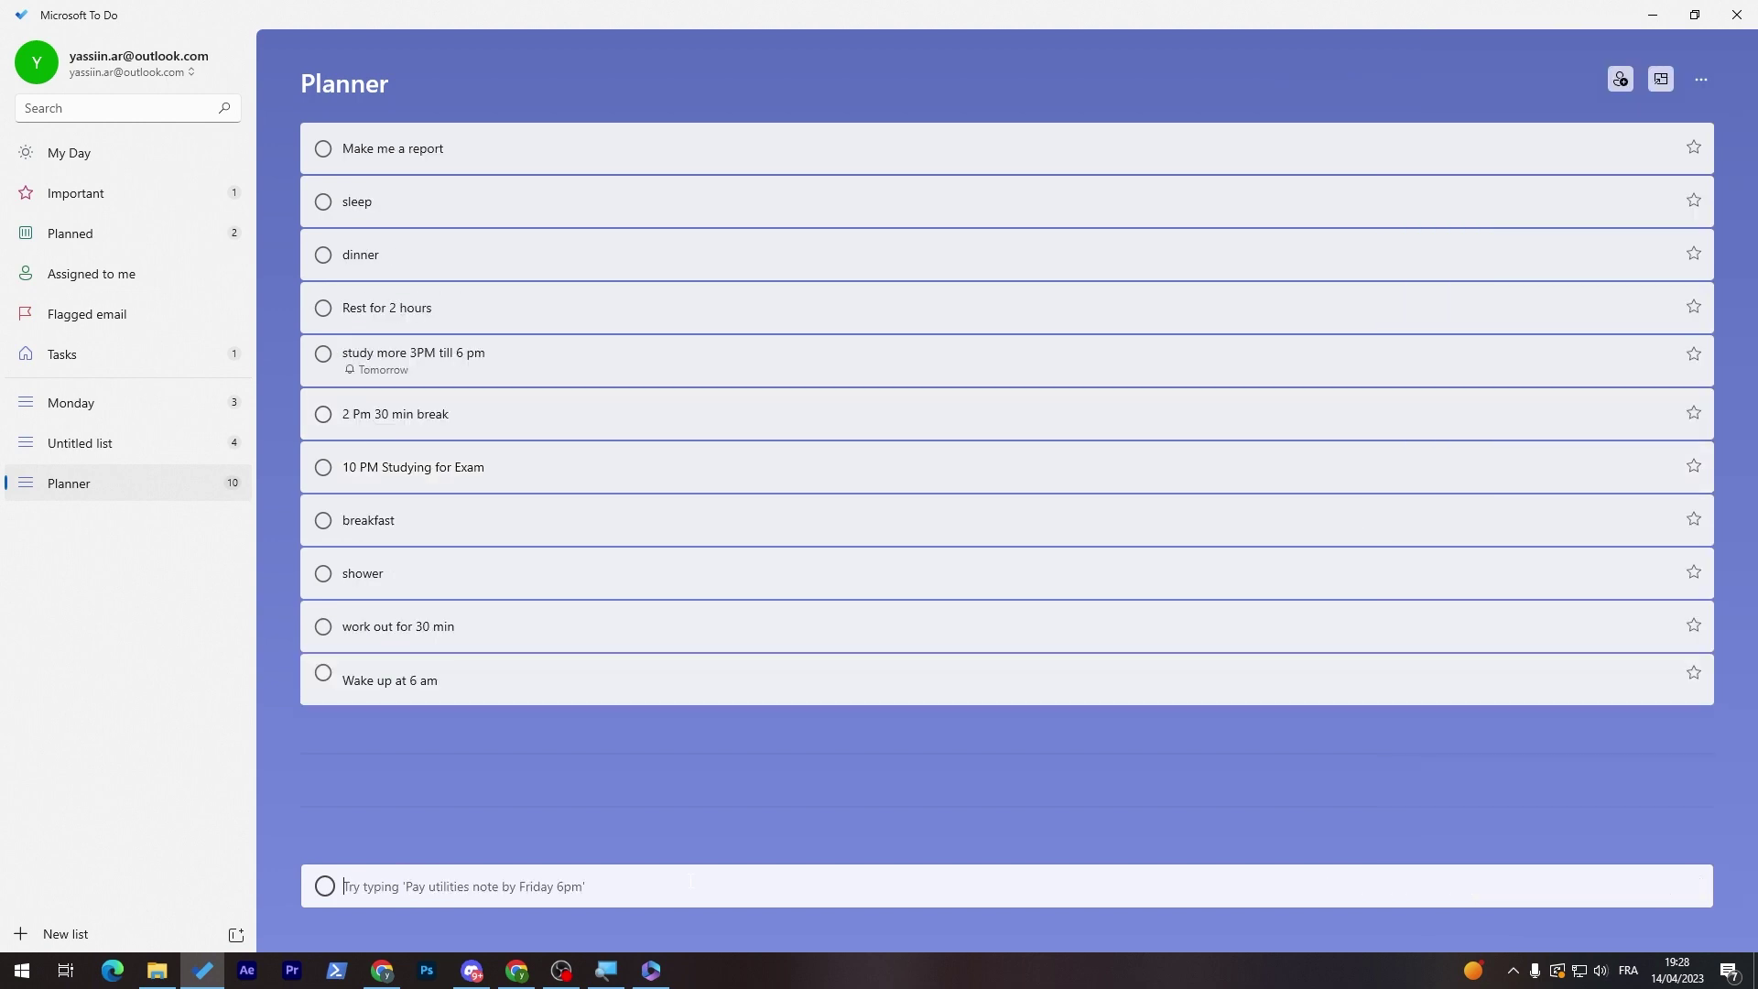
pyautogui.click(699, 149)
# - Share the Planner list by creating an invitation link from the task's Assign to option
pyautogui.click(1544, 388)
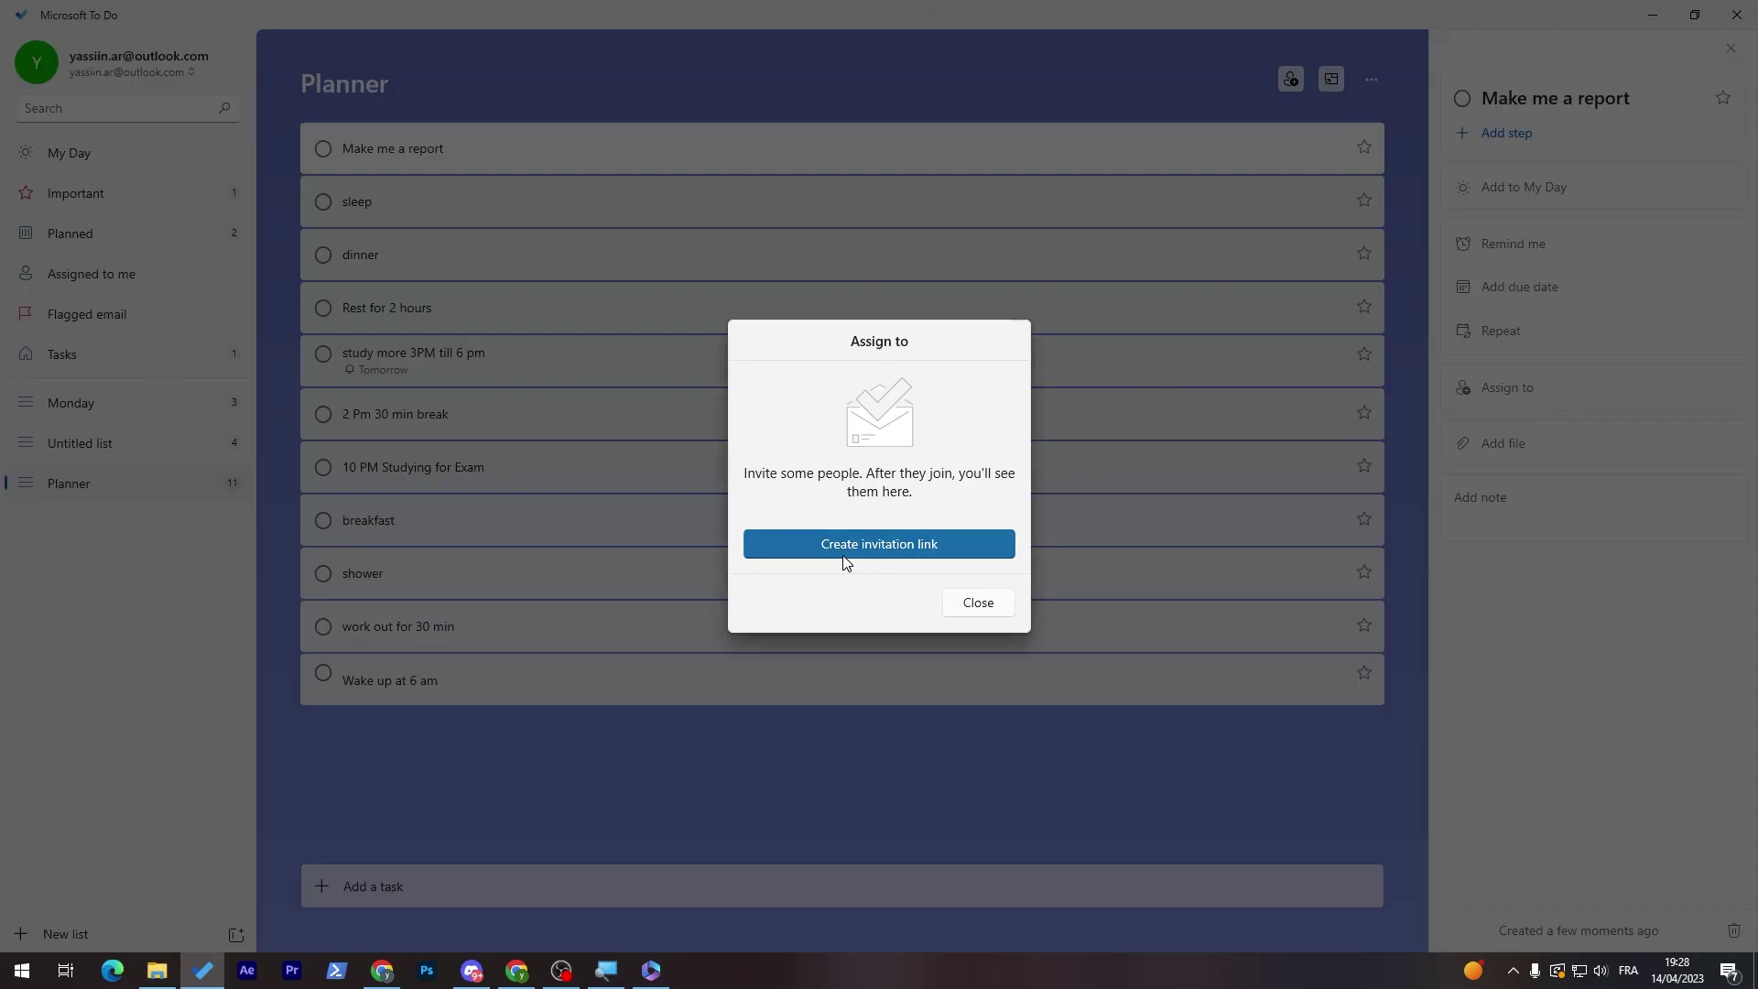
pyautogui.click(926, 545)
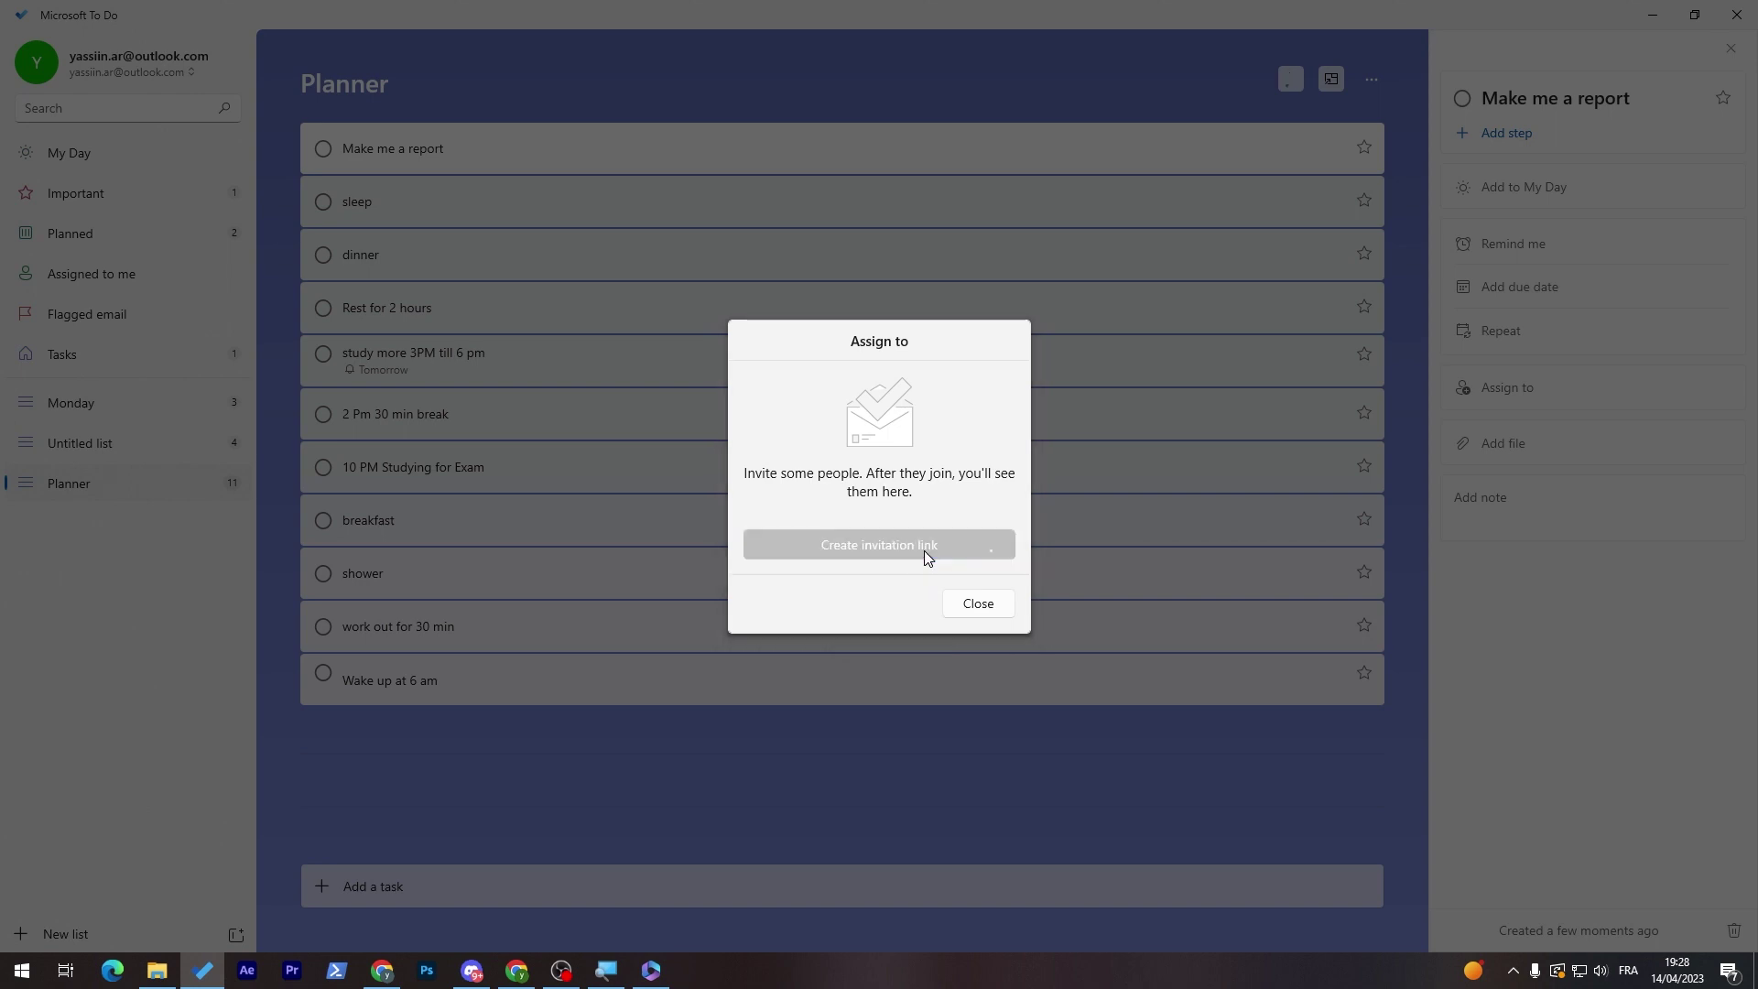
pyautogui.click(983, 598)
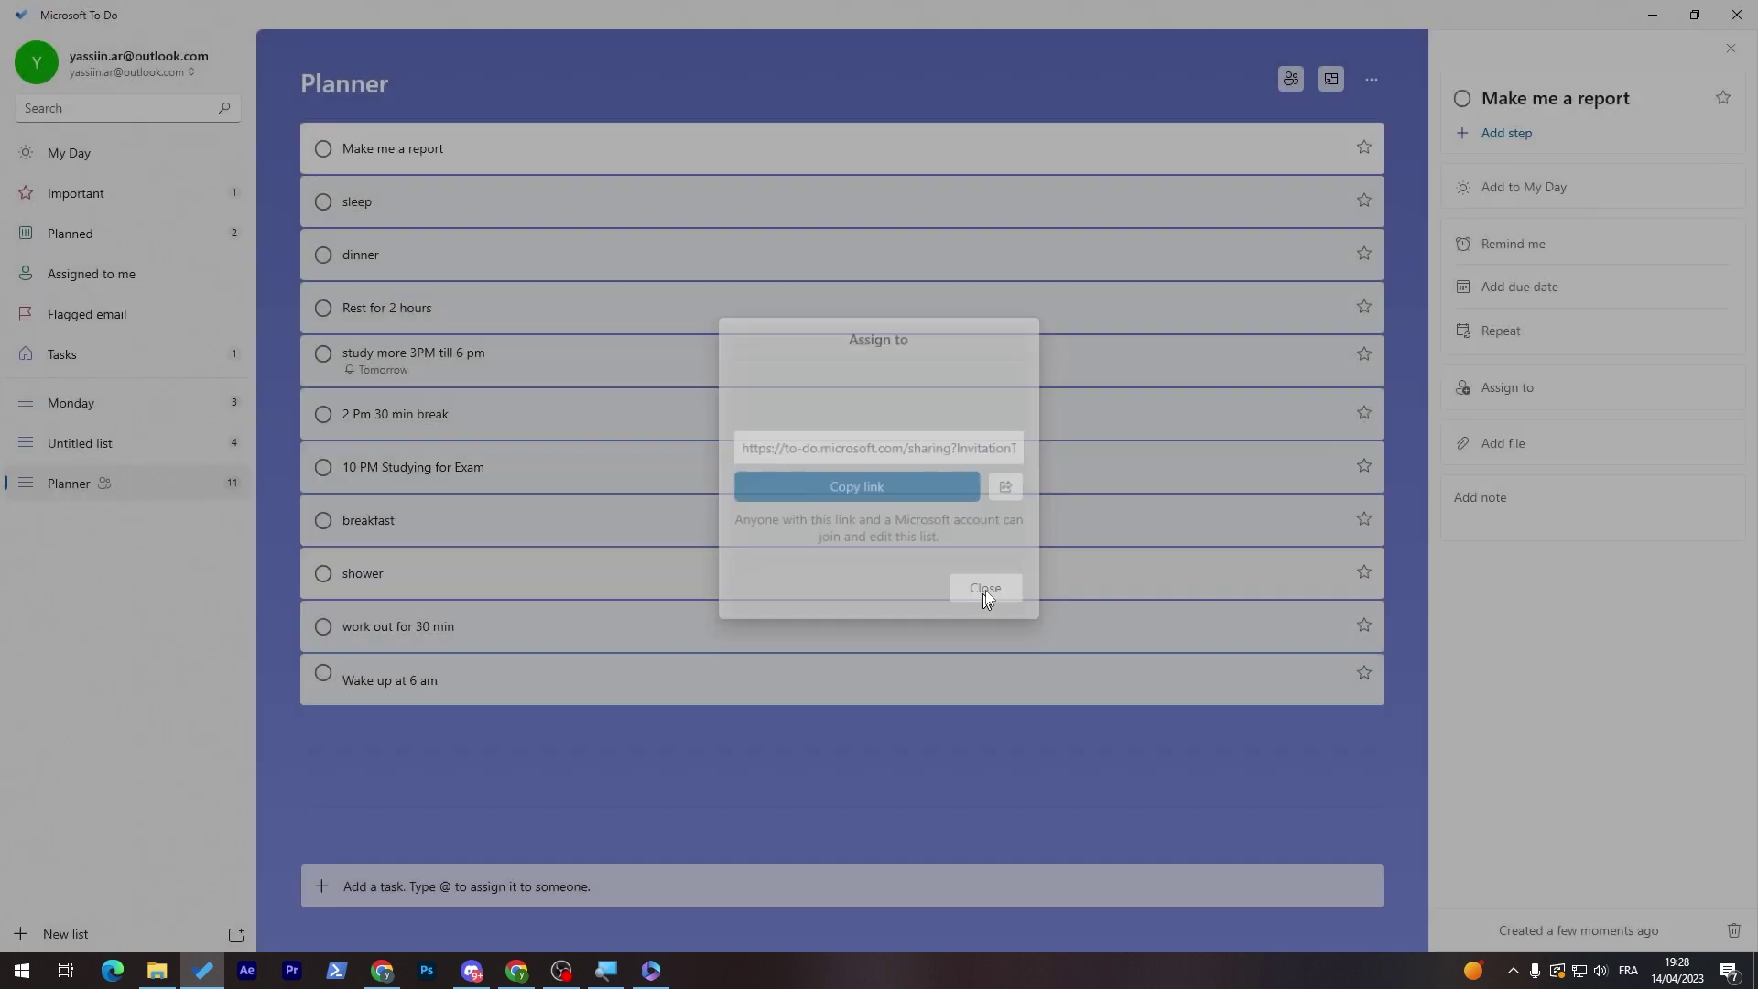
pyautogui.click(635, 486)
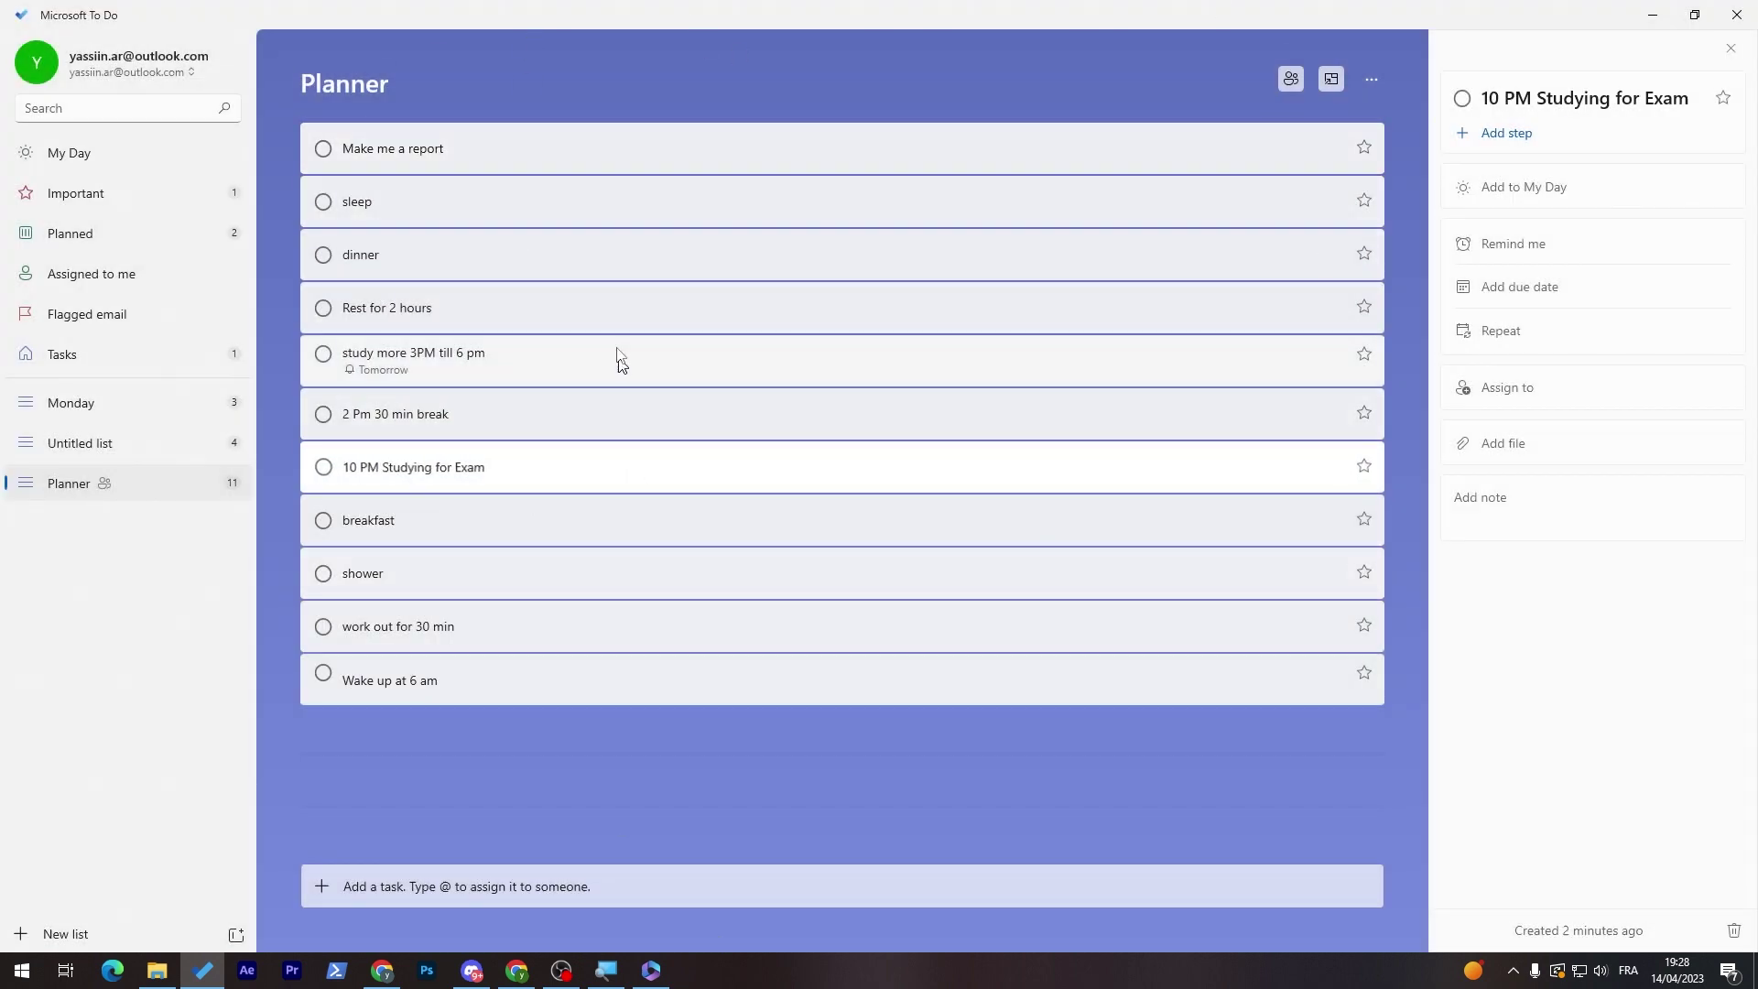
pyautogui.click(553, 137)
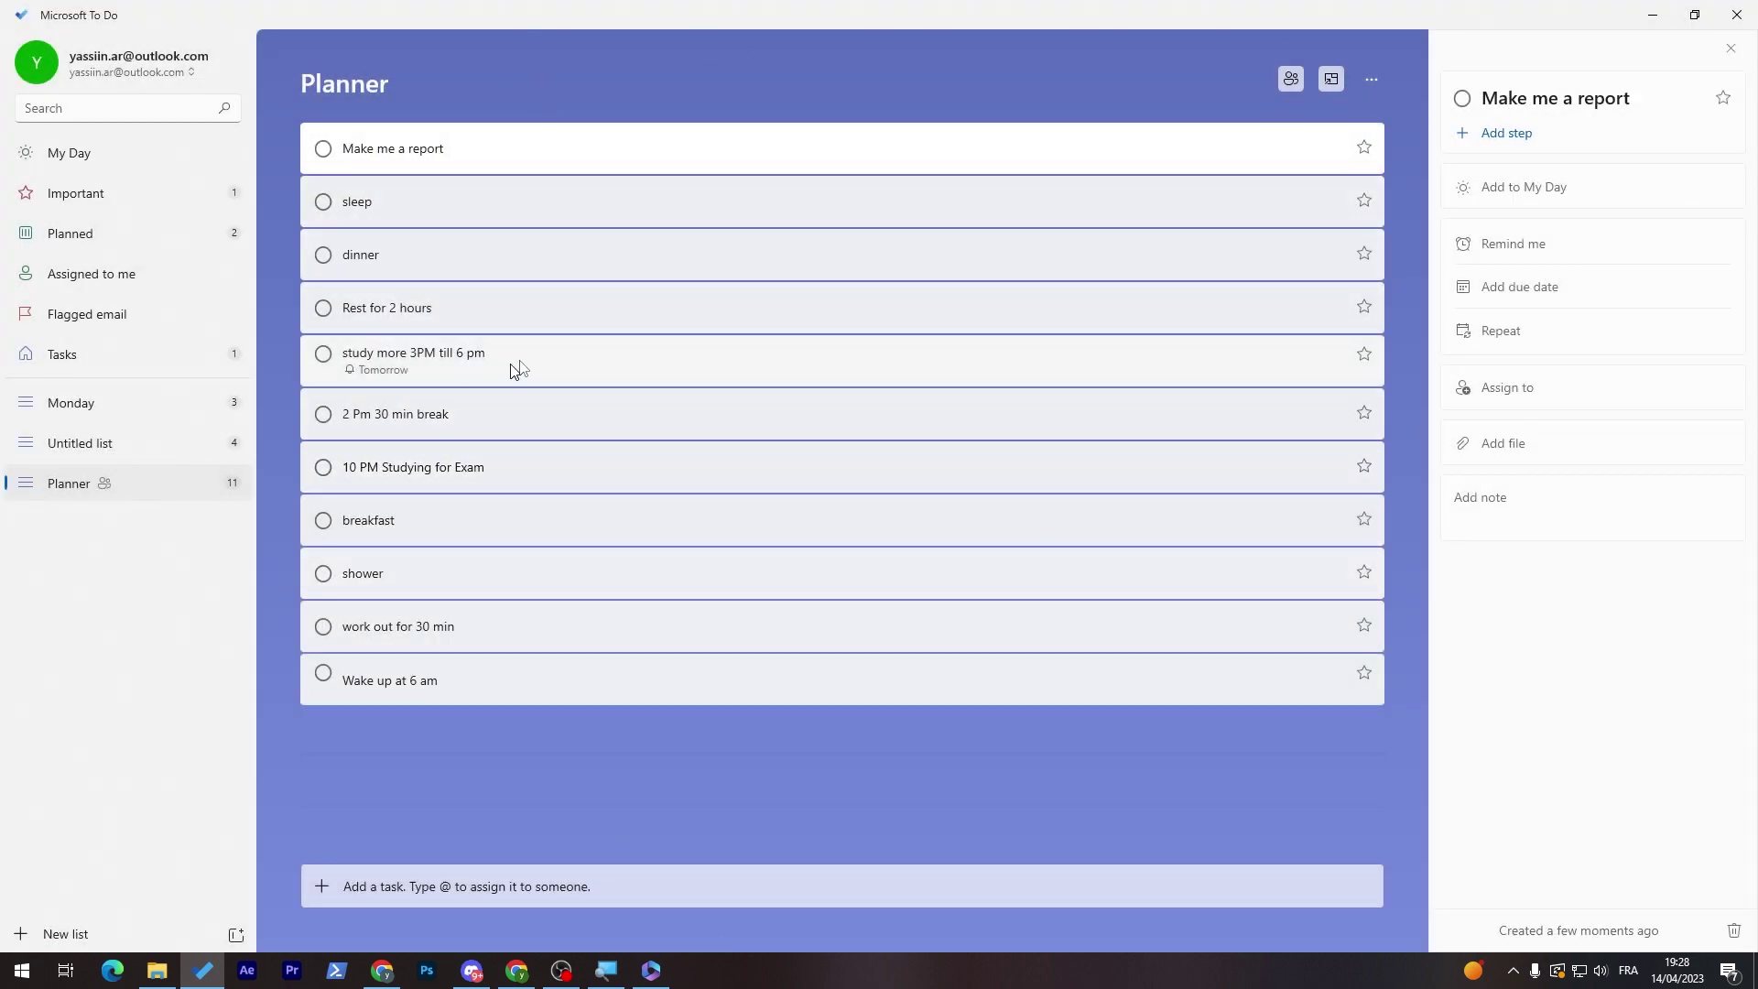